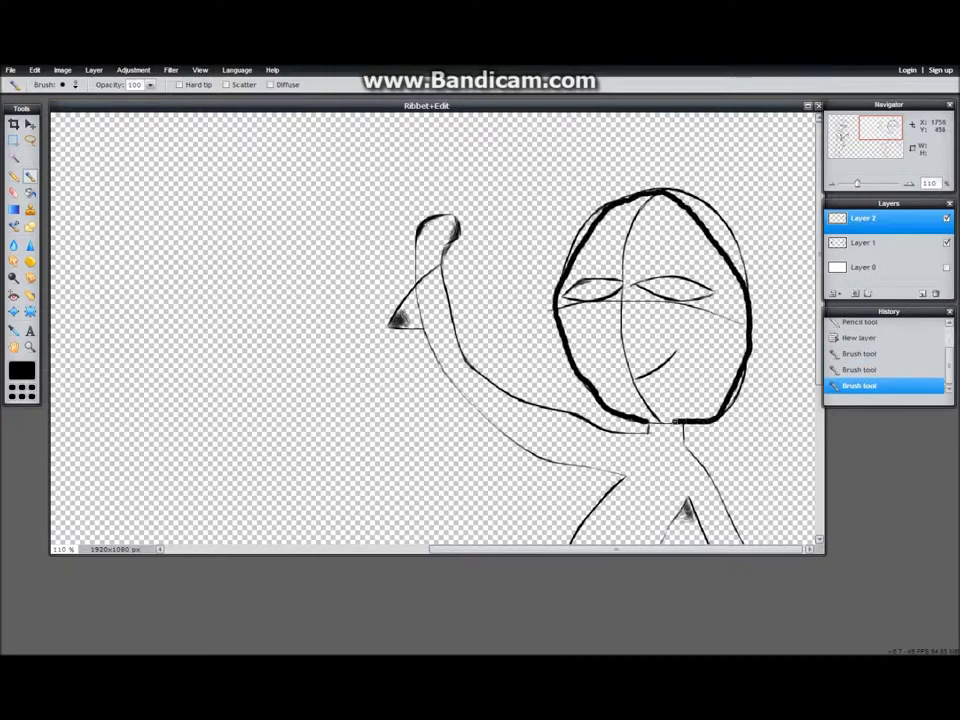
Step: Ink the neck and both contours of the lowered arm on the right-hand figure, redoing uneven brush strokes
scroll(708, 213, down, 5)
mouse_move(675, 198)
mouse_down()
mouse_move(723, 313)
mouse_move(806, 415)
mouse_up()
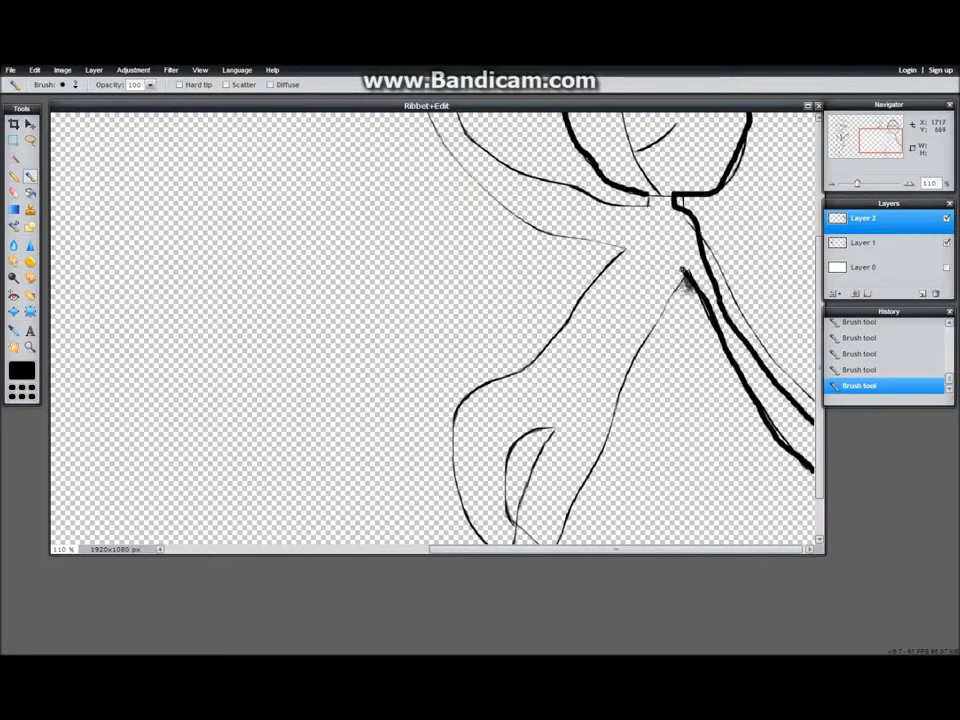
key(ctrl+z)
key(ctrl+z)
key(ctrl+y)
key(ctrl+y)
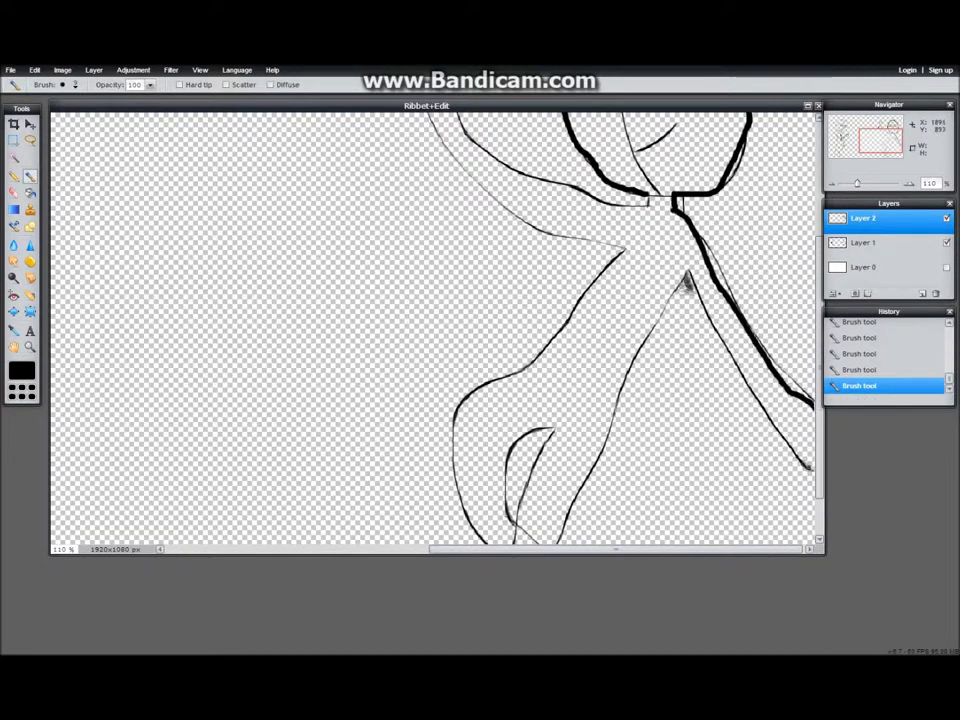
key(ctrl+z)
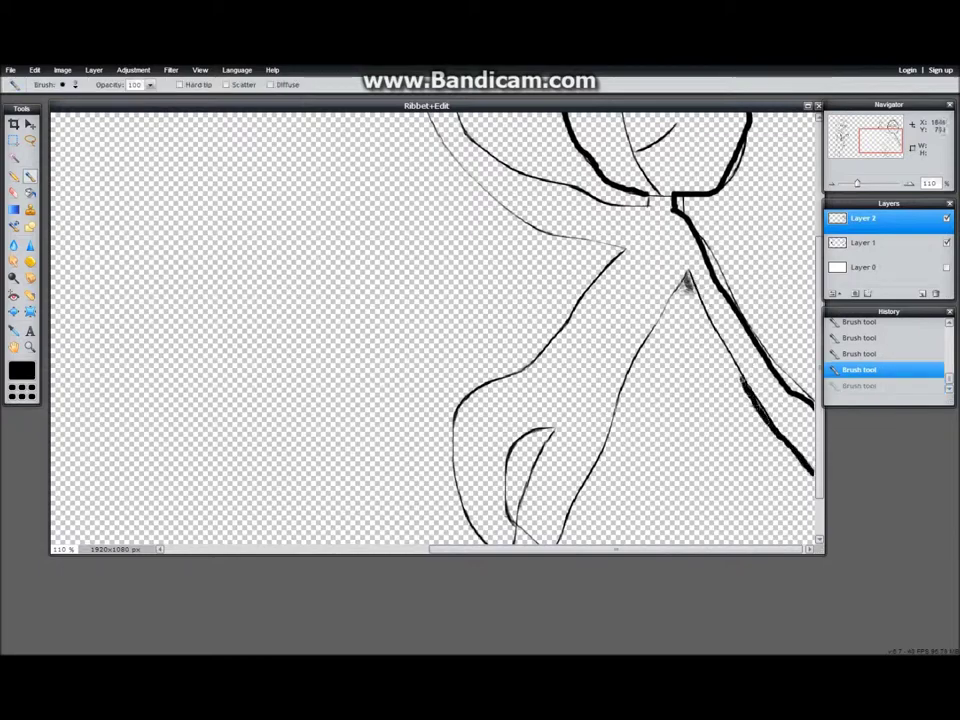
mouse_move(774, 447)
mouse_down()
mouse_move(685, 278)
mouse_move(670, 290)
mouse_move(637, 382)
mouse_up()
key(ctrl+z)
mouse_move(684, 270)
mouse_down()
mouse_move(615, 388)
mouse_move(541, 534)
mouse_up()
key(ctrl+z)
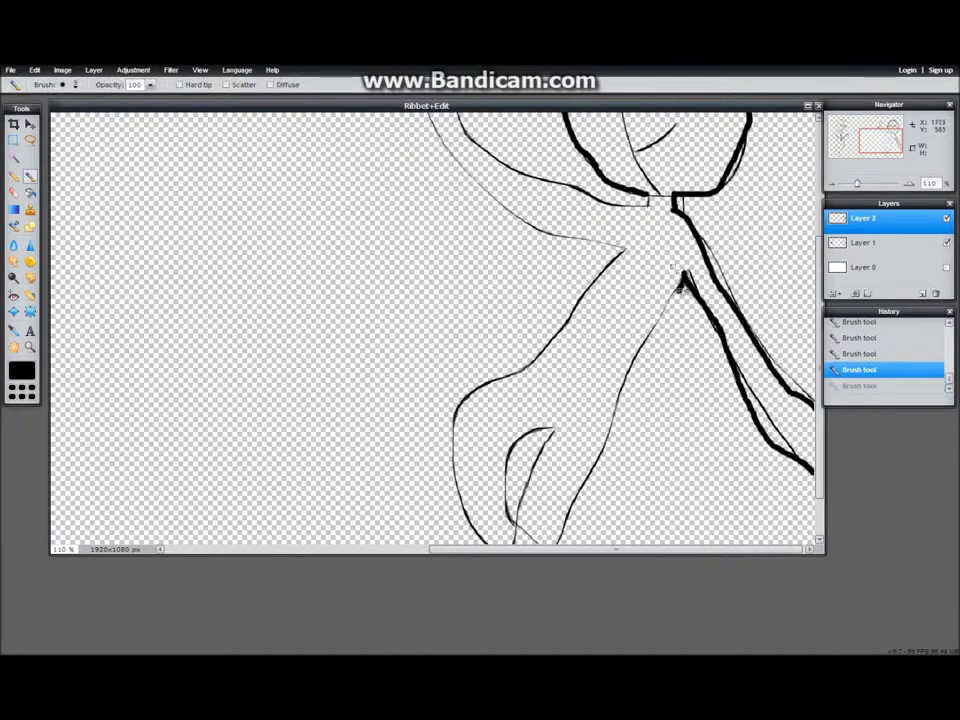
Step: Ink the right-hand figure's torso line from the armpit downward and the crossing leg contours over the sketch
drag(647, 335, 595, 419)
mouse_move(638, 397)
mouse_down()
mouse_move(660, 327)
mouse_move(613, 360)
mouse_move(558, 457)
mouse_up()
key(ctrl+z)
mouse_move(617, 345)
mouse_down()
mouse_move(538, 542)
mouse_move(519, 508)
mouse_move(572, 355)
mouse_move(544, 373)
mouse_move(530, 427)
mouse_move(628, 540)
mouse_move(556, 497)
mouse_up()
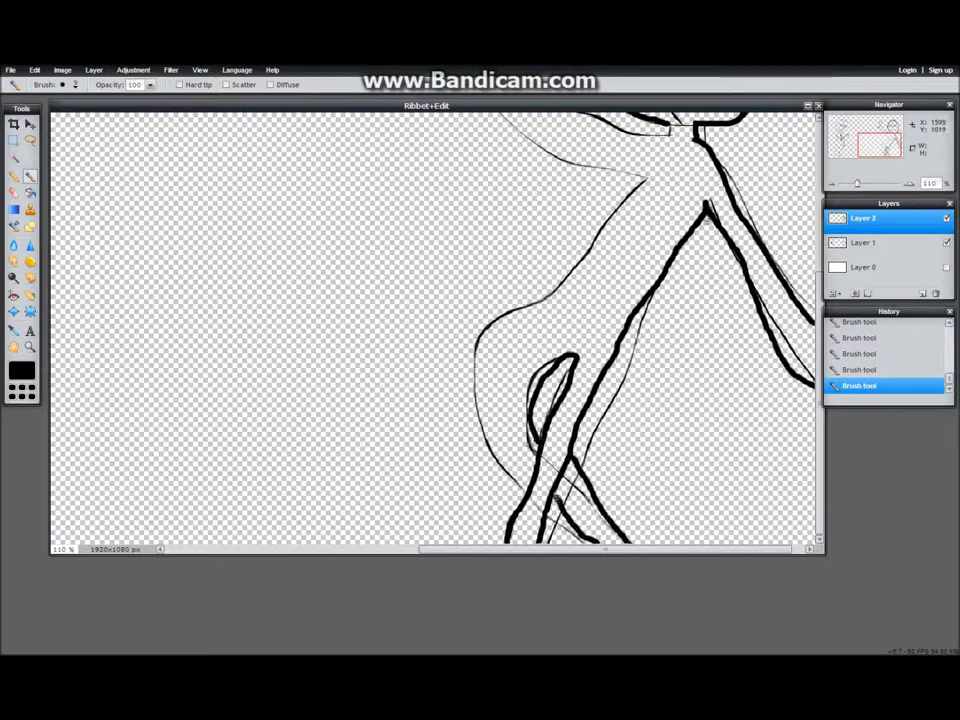
Step: Ink the right-hand figure's back contour from the crossing of the legs up to the raised arm's shoulder
drag(516, 410, 508, 350)
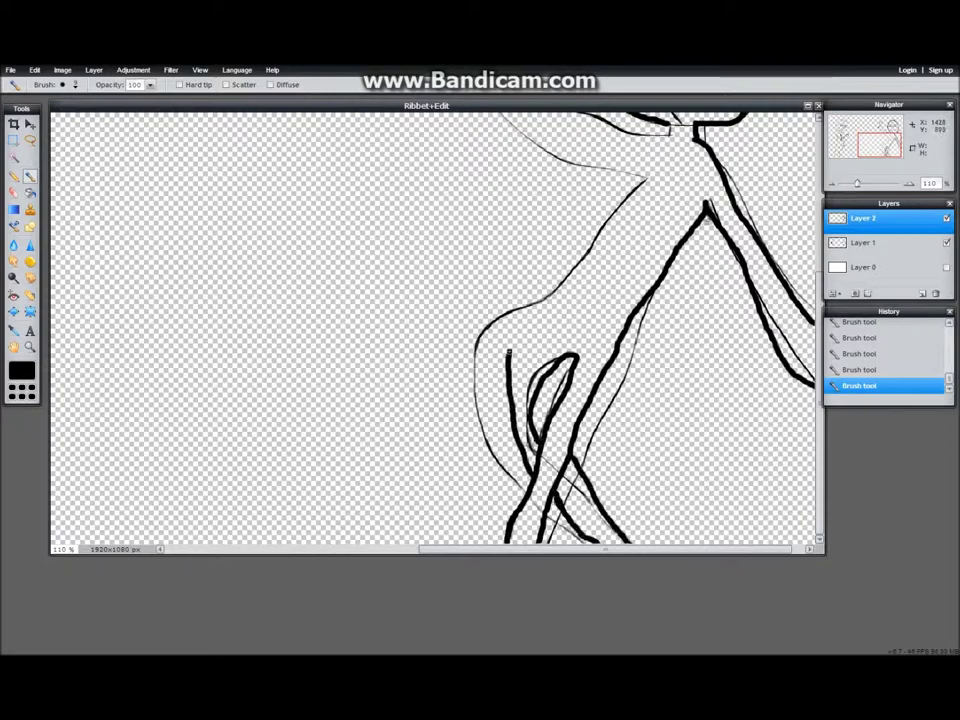
key(ctrl+z)
mouse_move(528, 472)
mouse_down()
mouse_move(492, 419)
mouse_move(563, 290)
mouse_move(645, 182)
mouse_up()
Step: Ink the right-hand figure's raised arm from the shoulder to the elbow, and its hand with curled fingers
mouse_move(660, 128)
mouse_down()
mouse_move(639, 425)
mouse_move(640, 403)
mouse_up()
mouse_move(622, 455)
mouse_down()
mouse_move(536, 412)
mouse_move(392, 308)
mouse_move(432, 252)
mouse_move(452, 200)
mouse_move(467, 214)
mouse_move(453, 290)
mouse_up()
key(ctrl+z)
key(ctrl+z)
mouse_move(435, 248)
mouse_down()
mouse_move(470, 228)
mouse_move(449, 215)
mouse_move(482, 205)
mouse_move(446, 200)
mouse_move(476, 175)
mouse_up()
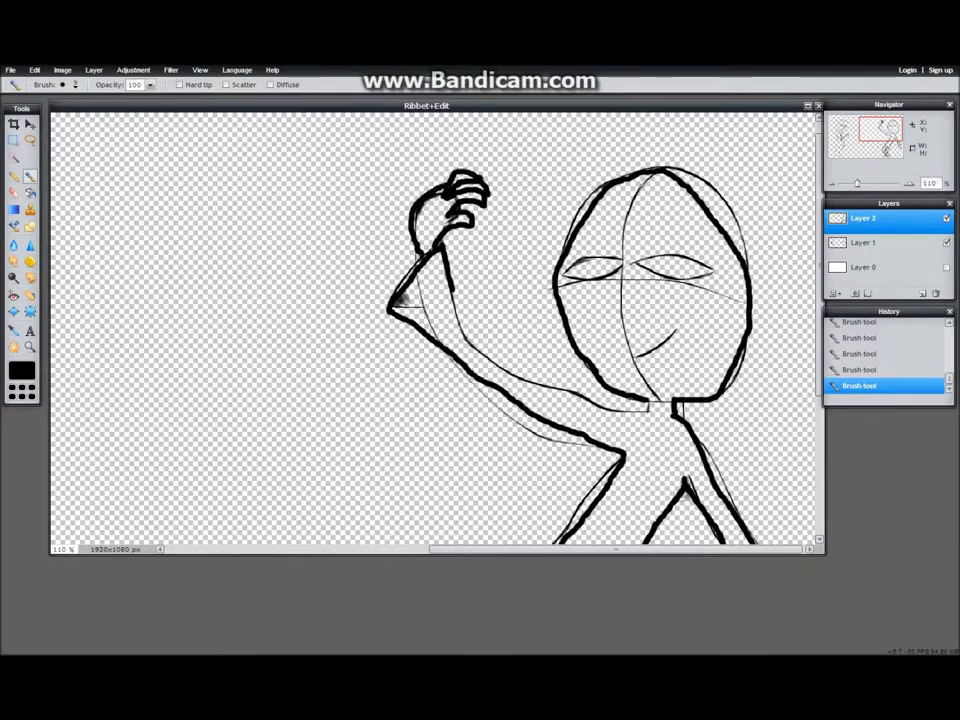
Step: Hide Layer 1 and erase the stray marks inside the raised hand with a size 15 eraser
click(946, 242)
click(14, 193)
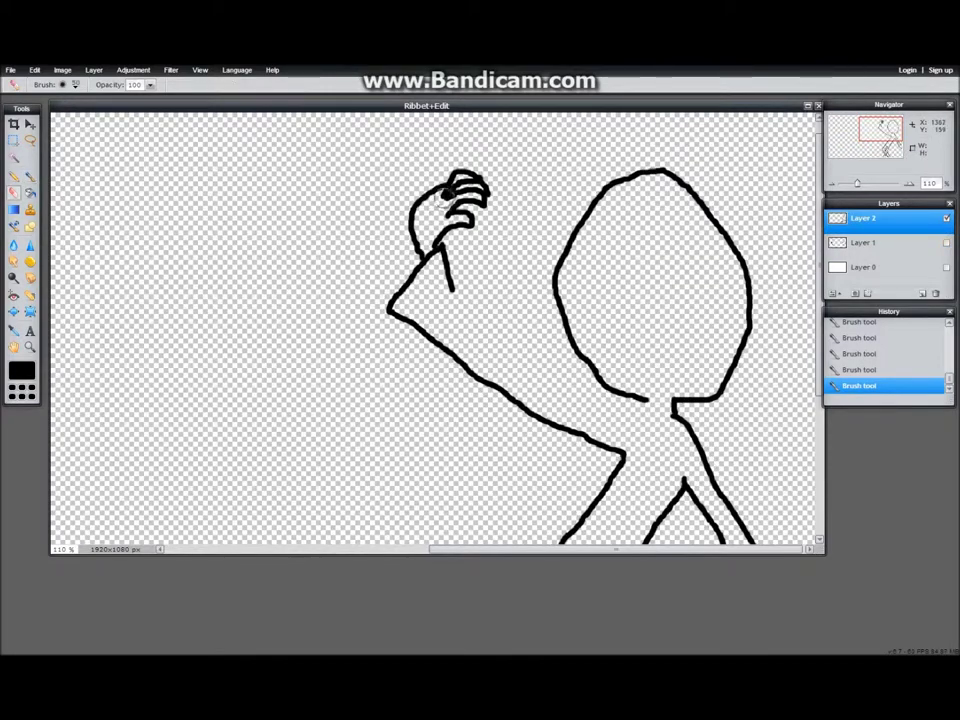
click(74, 85)
click(129, 115)
click(410, 198)
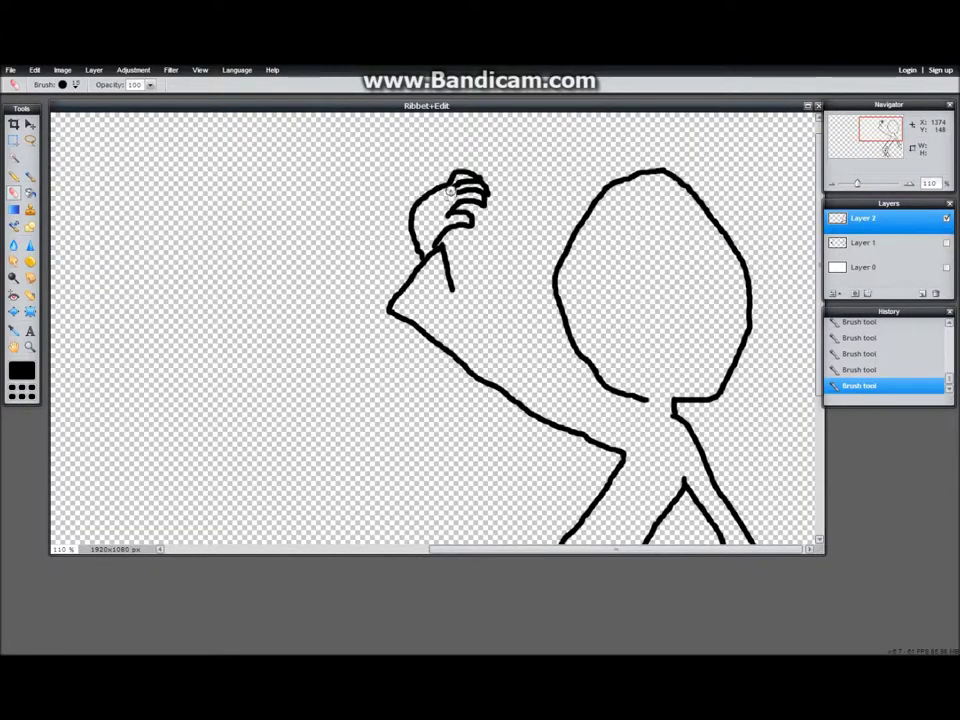
drag(451, 198, 444, 202)
Step: Show Layer 1 again and brush the inner contour of the raised arm from the wrist to the neck
click(30, 177)
click(946, 242)
mouse_move(445, 282)
mouse_down()
mouse_move(477, 343)
mouse_move(507, 369)
mouse_move(648, 407)
mouse_up()
Step: Ink the right-hand figure's curved mouth, small nose and the outline of the eye nearer the raised arm's far side
mouse_move(634, 358)
mouse_down()
mouse_move(657, 358)
mouse_move(676, 328)
mouse_up()
key(ctrl+z)
mouse_move(622, 291)
mouse_down()
mouse_move(625, 303)
mouse_move(661, 276)
mouse_move(711, 266)
mouse_up()
drag(711, 266, 626, 264)
key(ctrl+z)
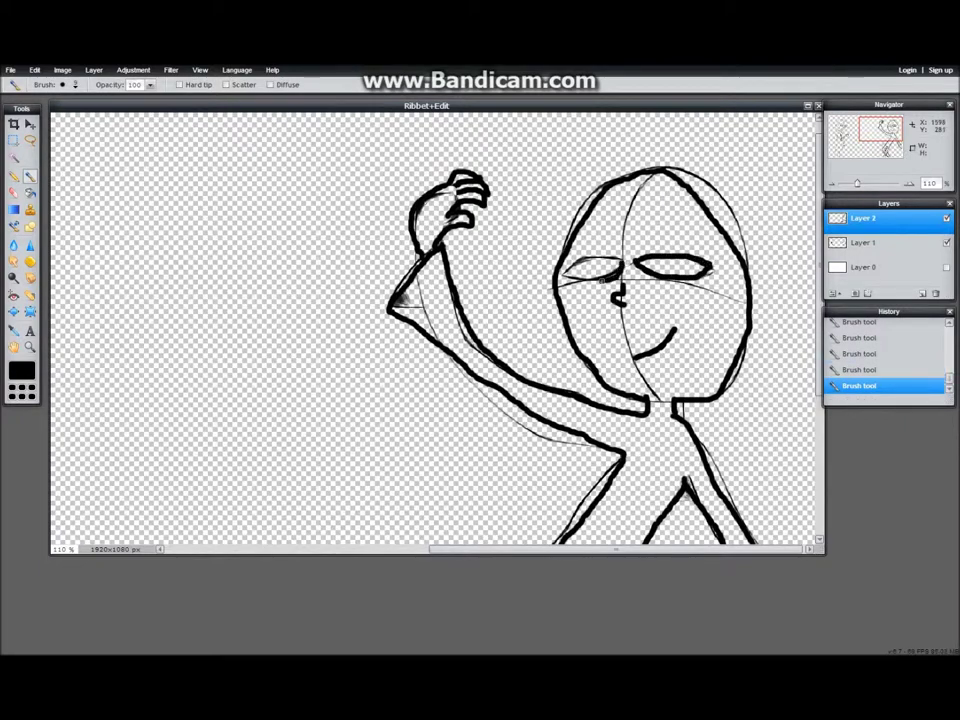
Step: Ink the right-hand figure's other eye and fill in both pupils, checking the line art without Layer 1
drag(565, 274, 603, 254)
click(946, 242)
click(946, 242)
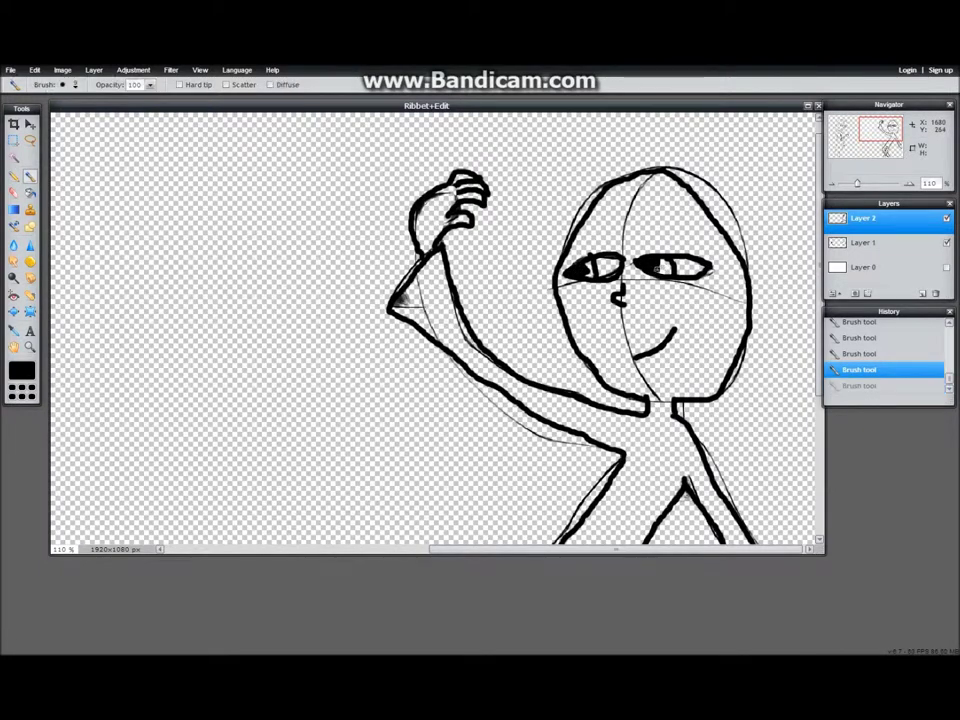
click(946, 242)
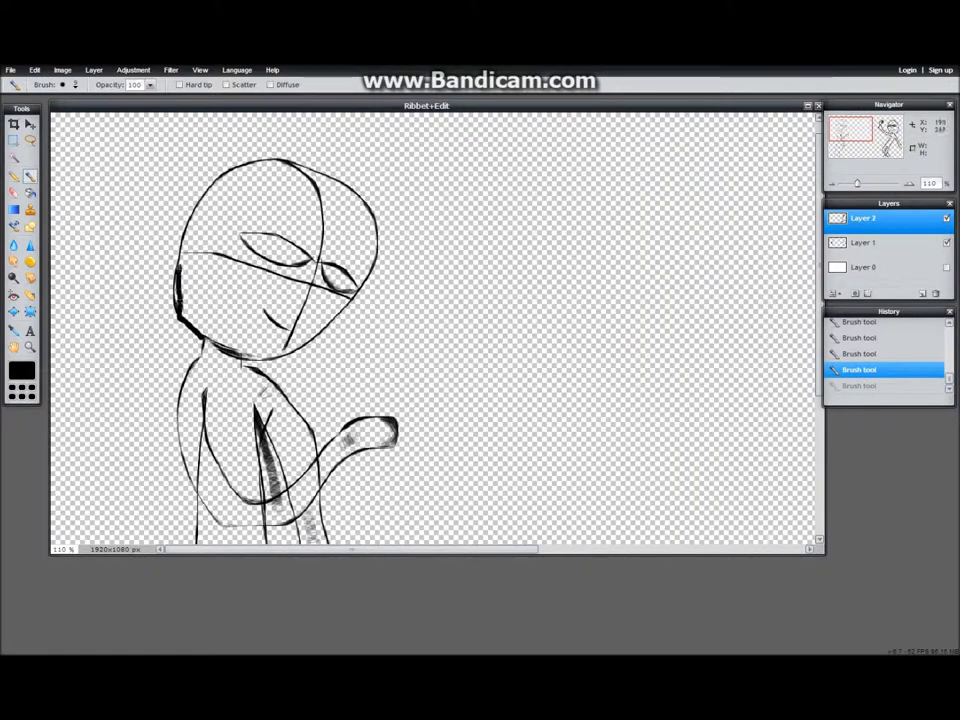
Step: Ink the back edge of the left-hand figure's head from the neck up to the eye guideline
drag(180, 266, 181, 250)
key(ctrl+z)
key(ctrl+z)
drag(206, 338, 183, 317)
key(ctrl+y)
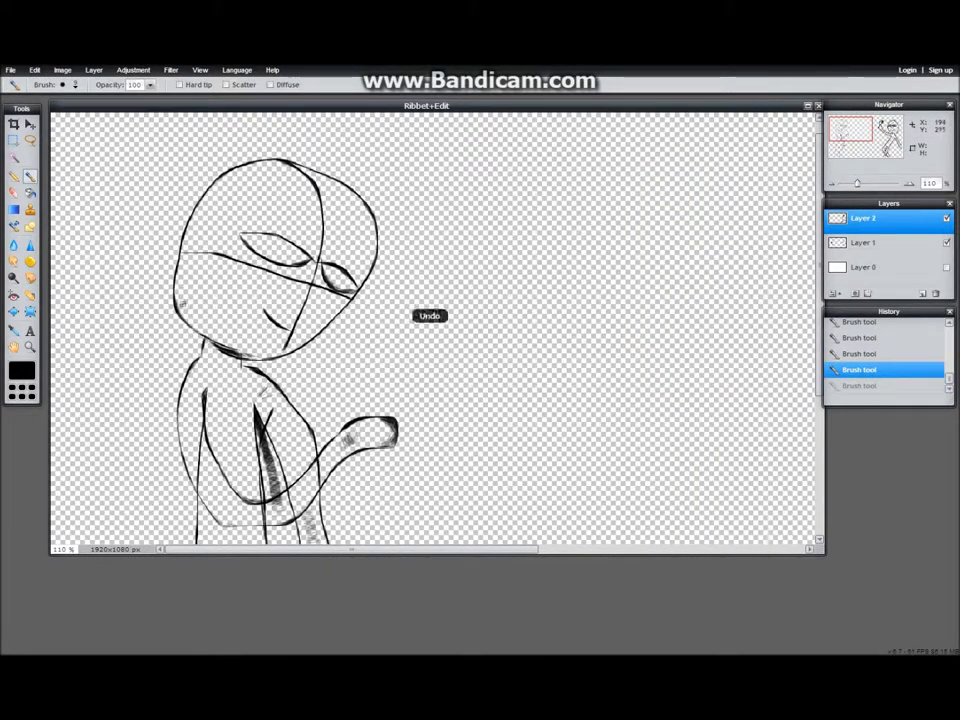
key(ctrl+y)
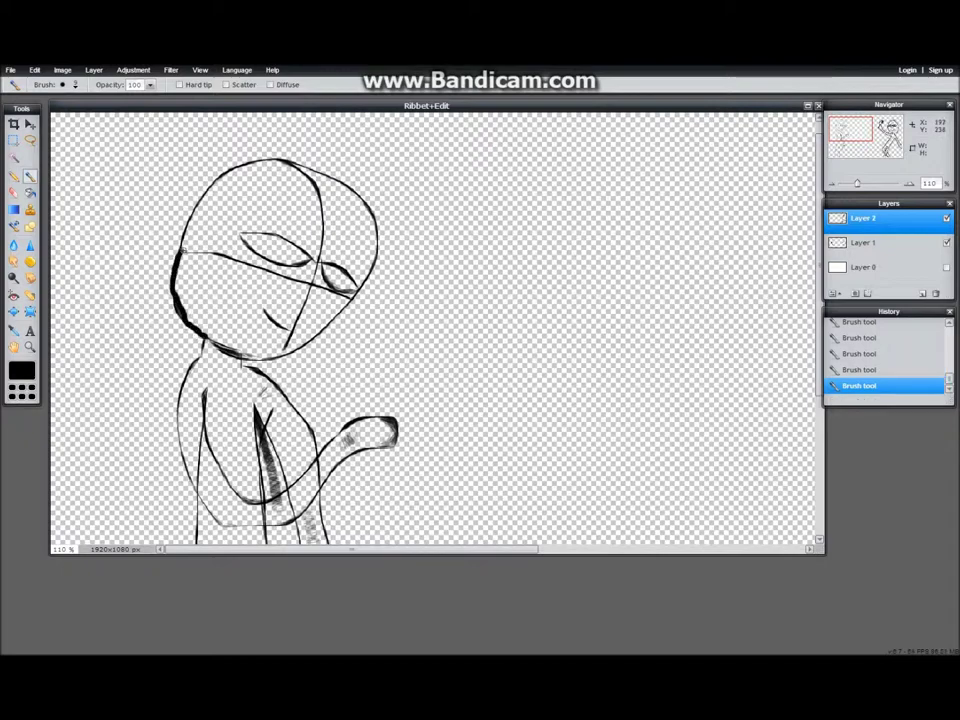
Step: Ink the left-hand figure's head over the crown, around the cheek and down to the chin
mouse_move(180, 250)
mouse_down()
mouse_move(222, 199)
mouse_move(290, 188)
mouse_move(350, 212)
mouse_move(375, 238)
mouse_up()
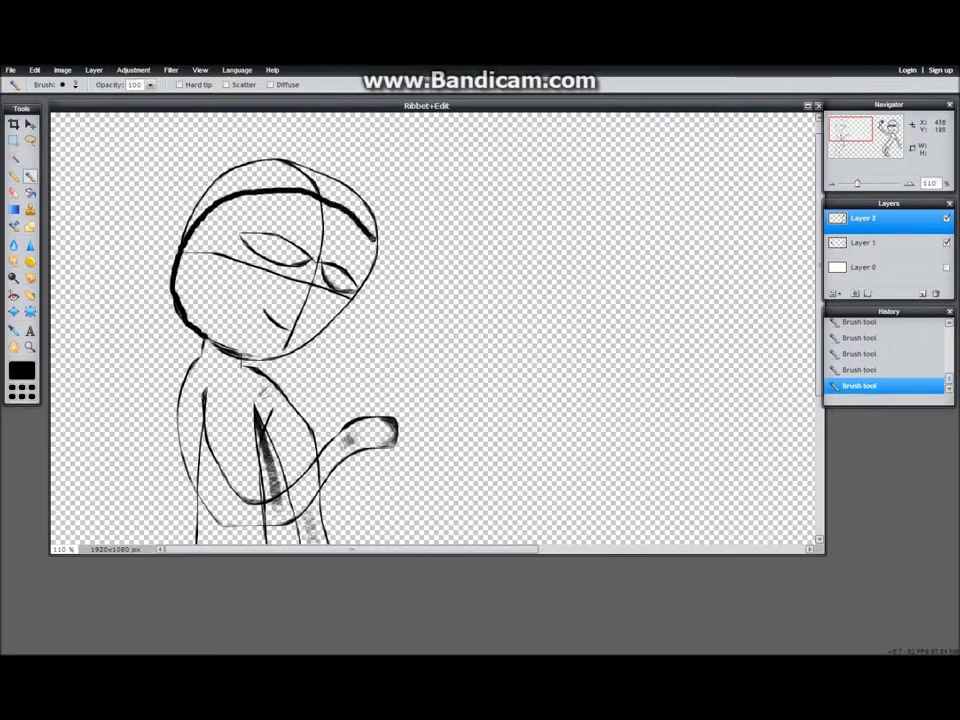
key(ctrl+z)
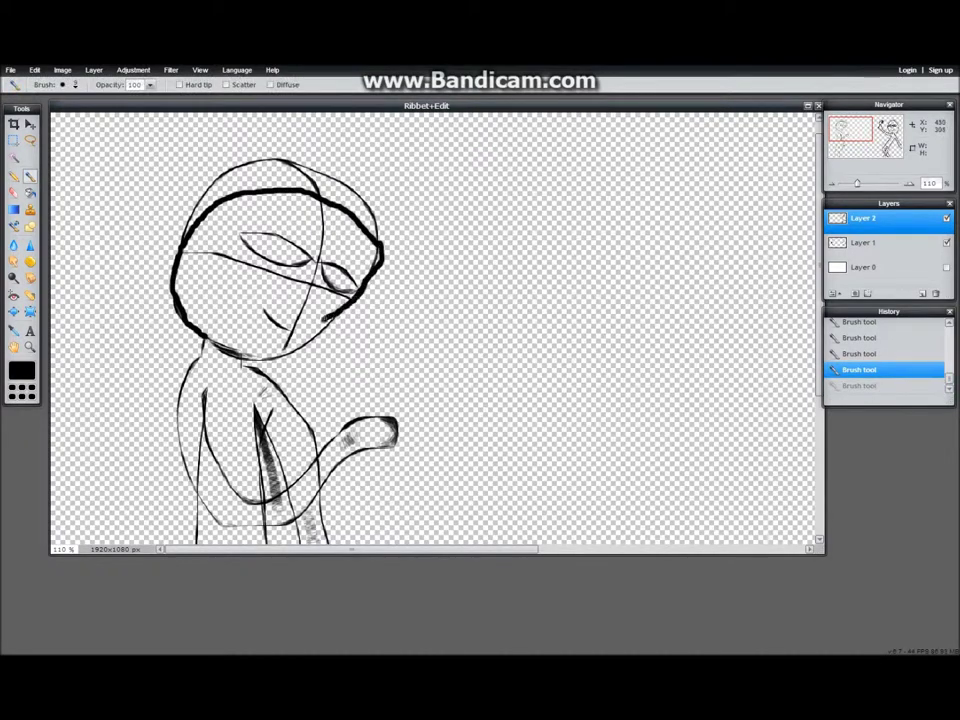
key(ctrl+z)
mouse_move(379, 245)
mouse_down()
mouse_move(365, 285)
mouse_move(315, 331)
mouse_up()
key(ctrl+z)
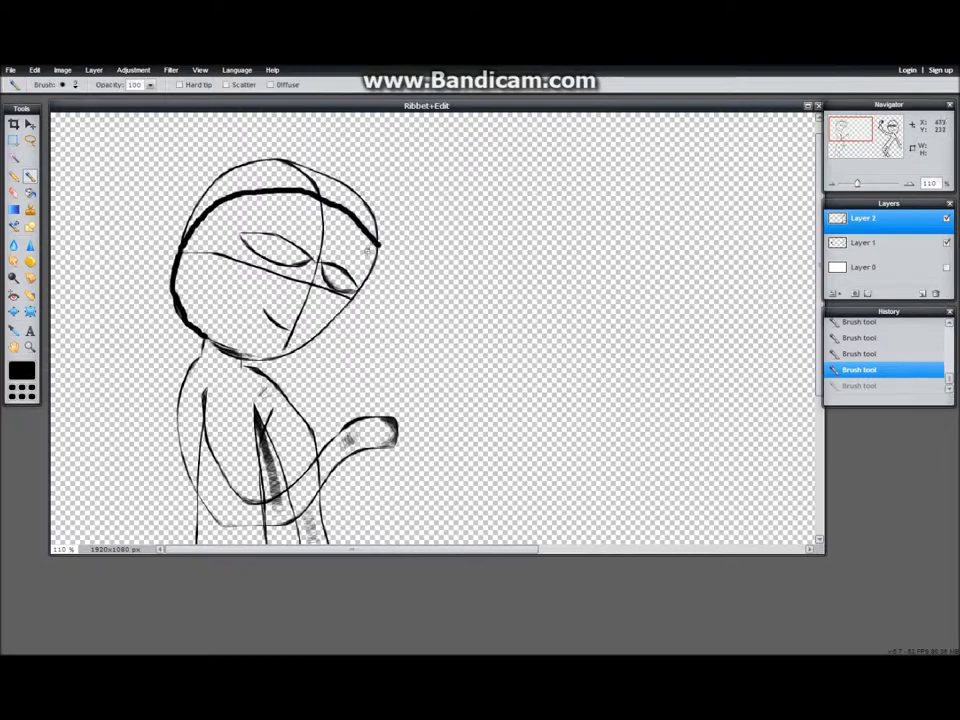
key(ctrl+y)
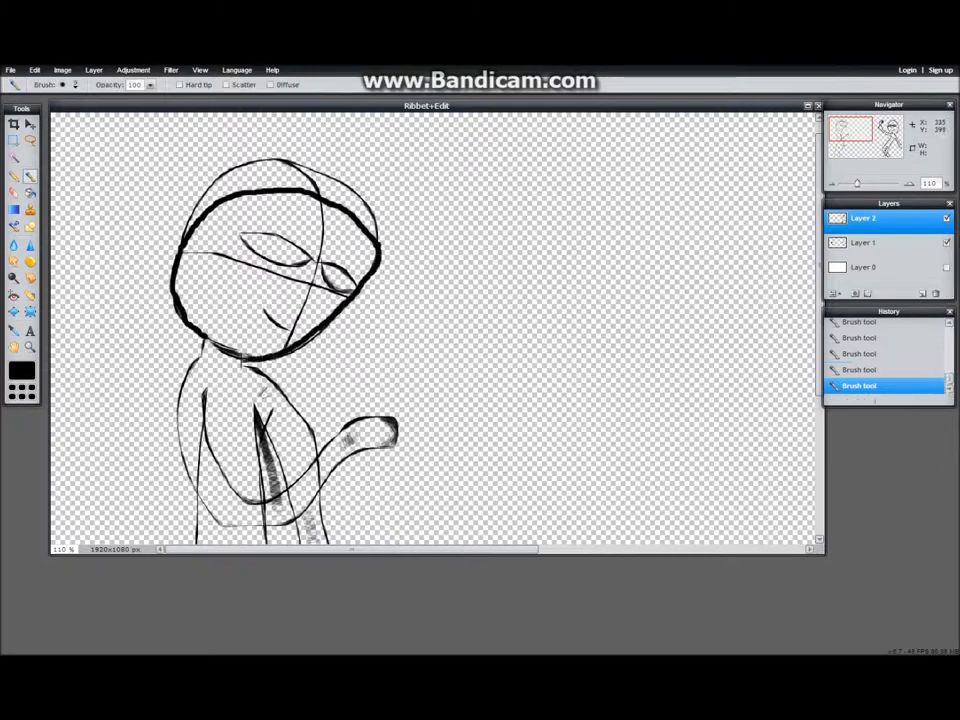
key(ctrl+z)
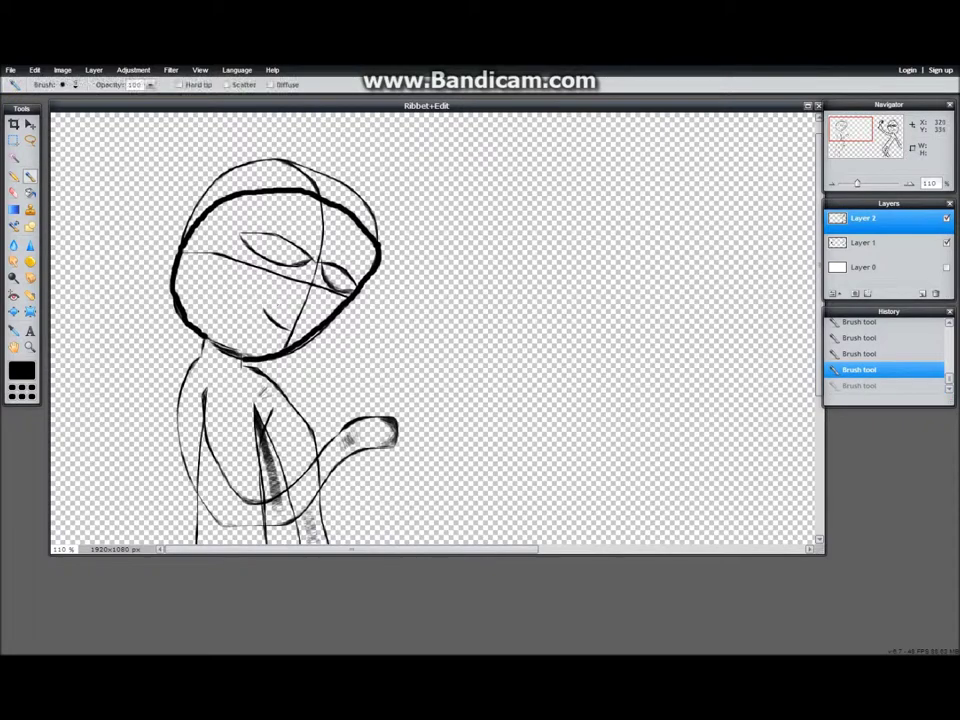
Step: Ink both slanted eyes of the left-hand figure with their irises and dark corners
mouse_move(310, 261)
mouse_down()
mouse_move(246, 247)
mouse_move(238, 232)
mouse_up()
mouse_move(239, 232)
mouse_down()
mouse_move(272, 231)
mouse_move(292, 244)
mouse_up()
key(ctrl+z)
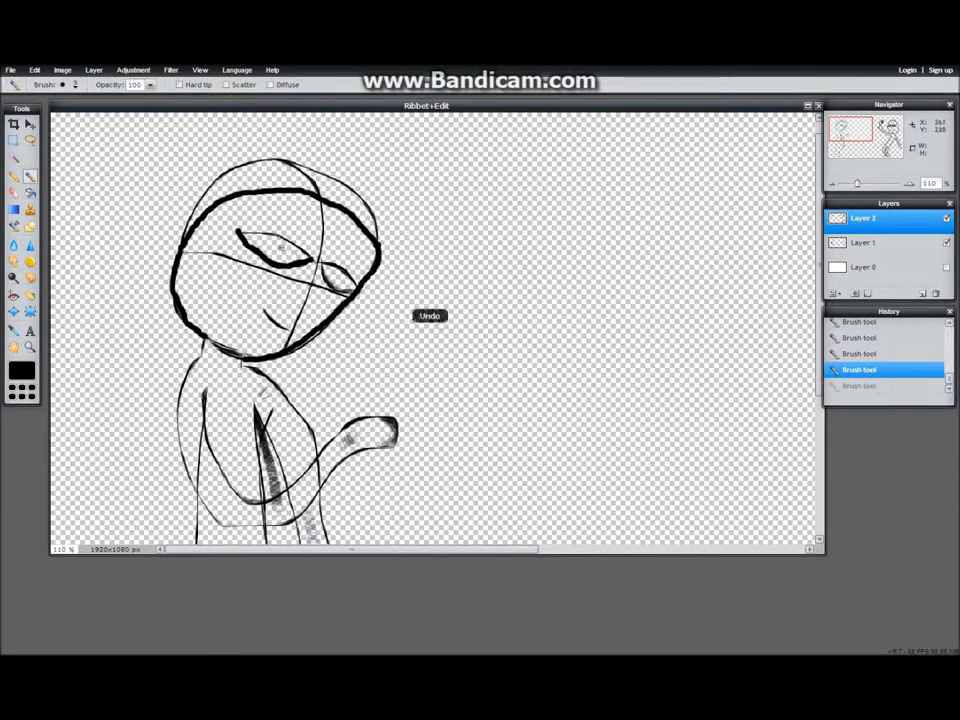
key(ctrl+y)
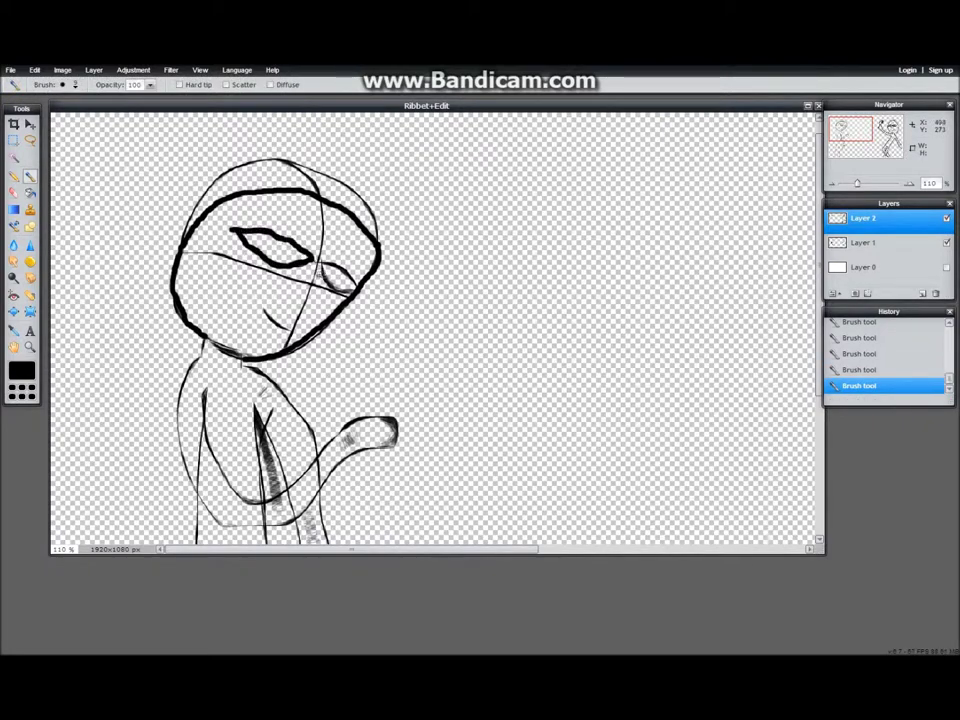
key(ctrl+z)
key(ctrl+y)
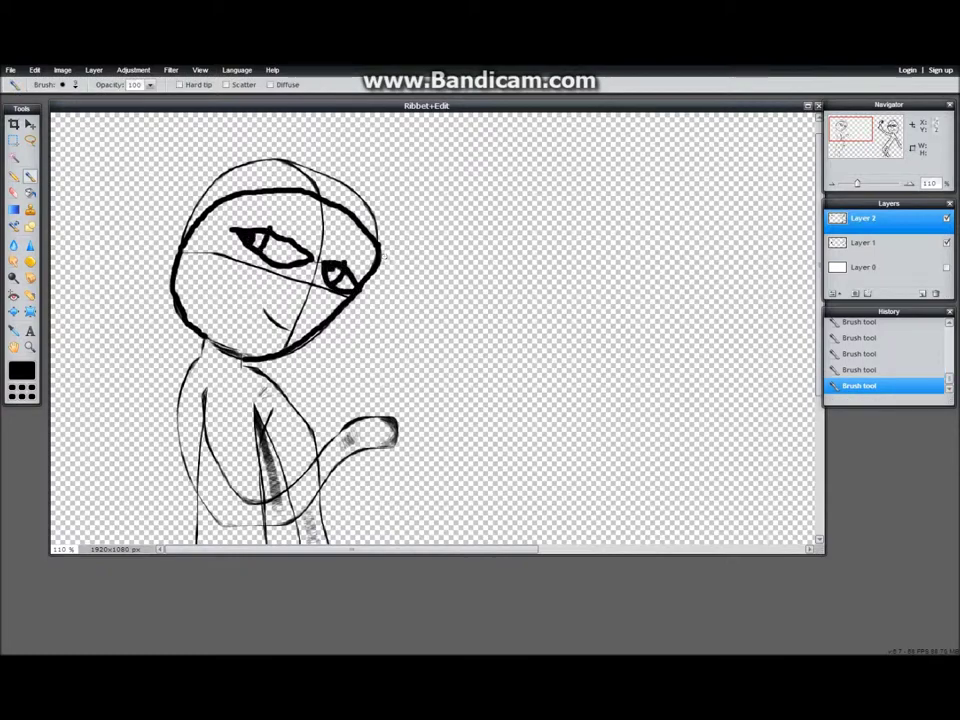
Step: Ink the left-hand figure's neck and the outer contour of its bent arm from the shoulder to the hand
scroll(435, 330, down, 2)
key(ctrl+z)
mouse_move(196, 289)
mouse_down()
mouse_move(178, 360)
mouse_move(184, 401)
mouse_move(226, 444)
mouse_move(300, 438)
mouse_move(356, 385)
mouse_move(403, 369)
mouse_up()
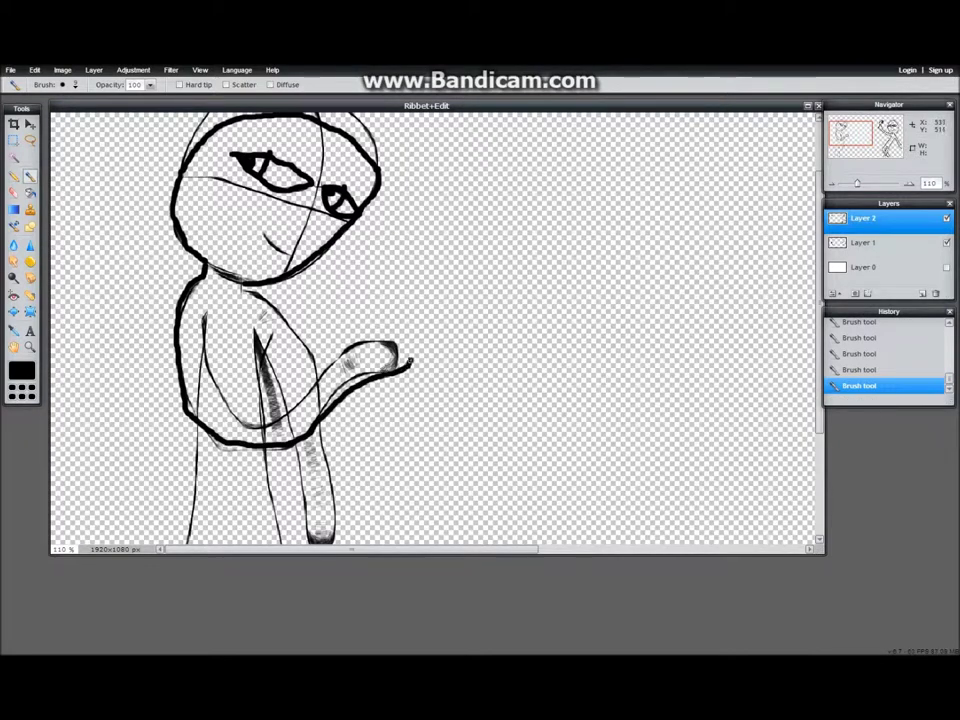
Step: Draw the curled fingers of the left-hand figure's raised hand, redoing the first finger strokes
drag(425, 320, 412, 345)
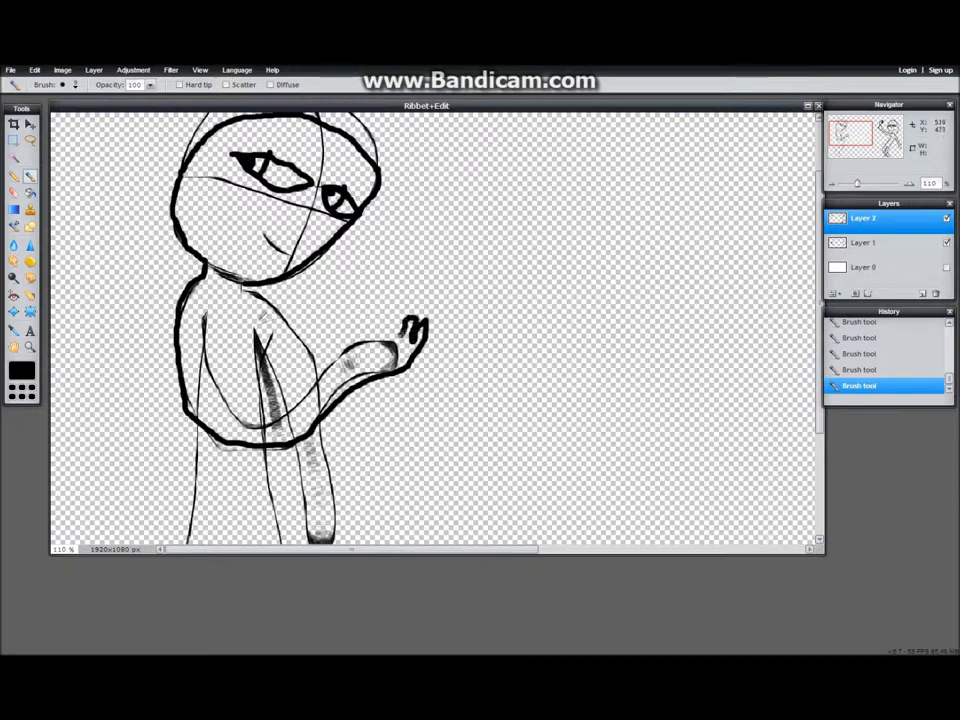
key(ctrl+z)
drag(415, 337, 420, 347)
key(ctrl+z)
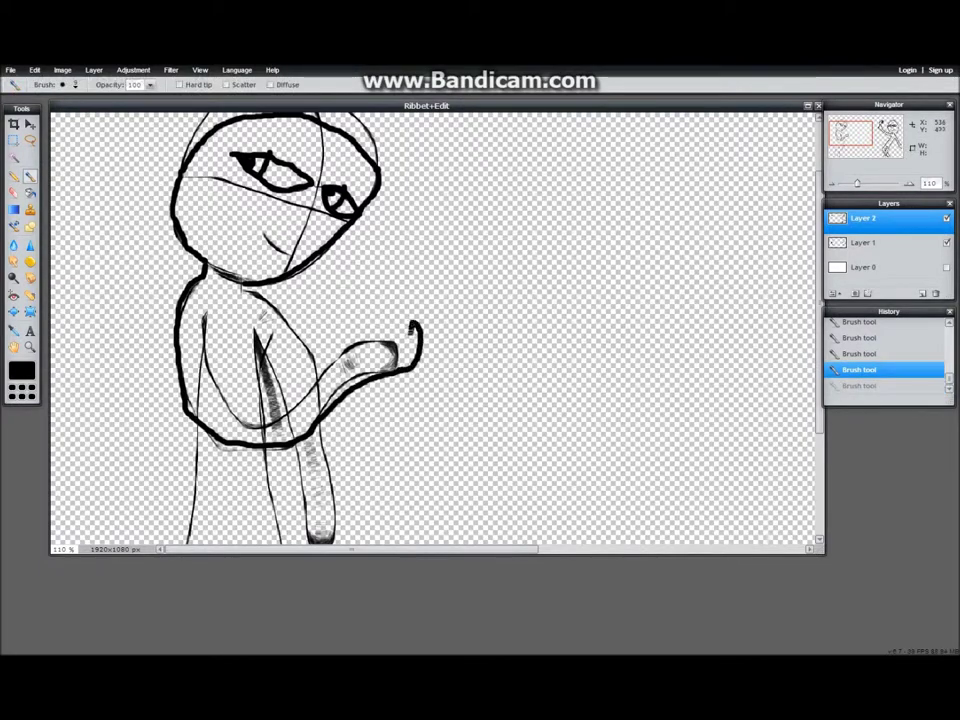
key(ctrl+y)
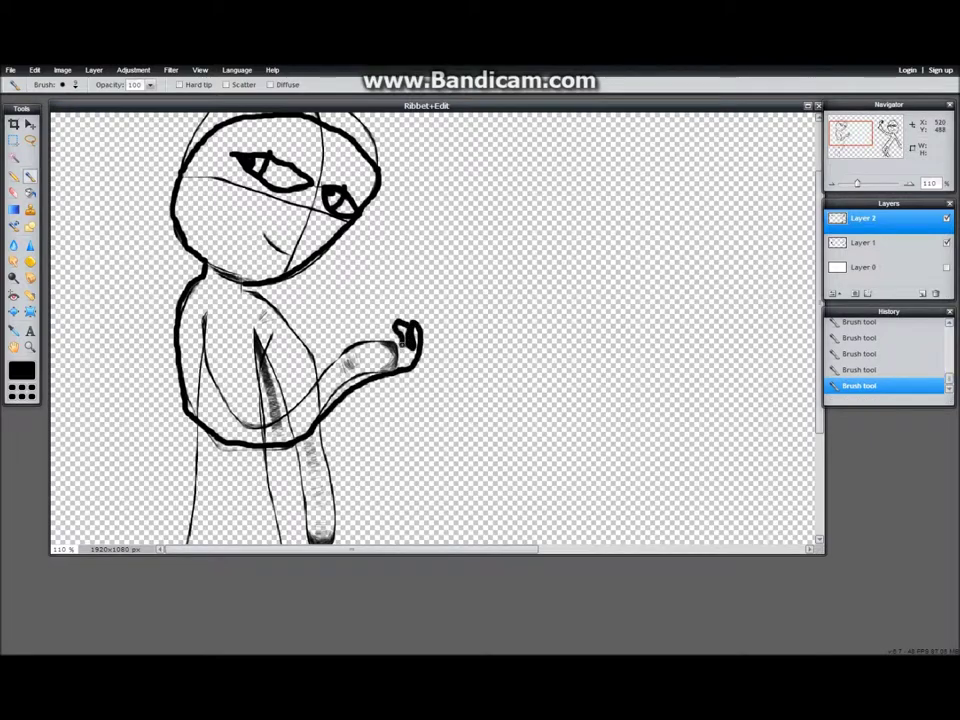
drag(400, 340, 385, 329)
mouse_move(388, 343)
mouse_down()
mouse_move(374, 335)
mouse_move(382, 348)
mouse_up()
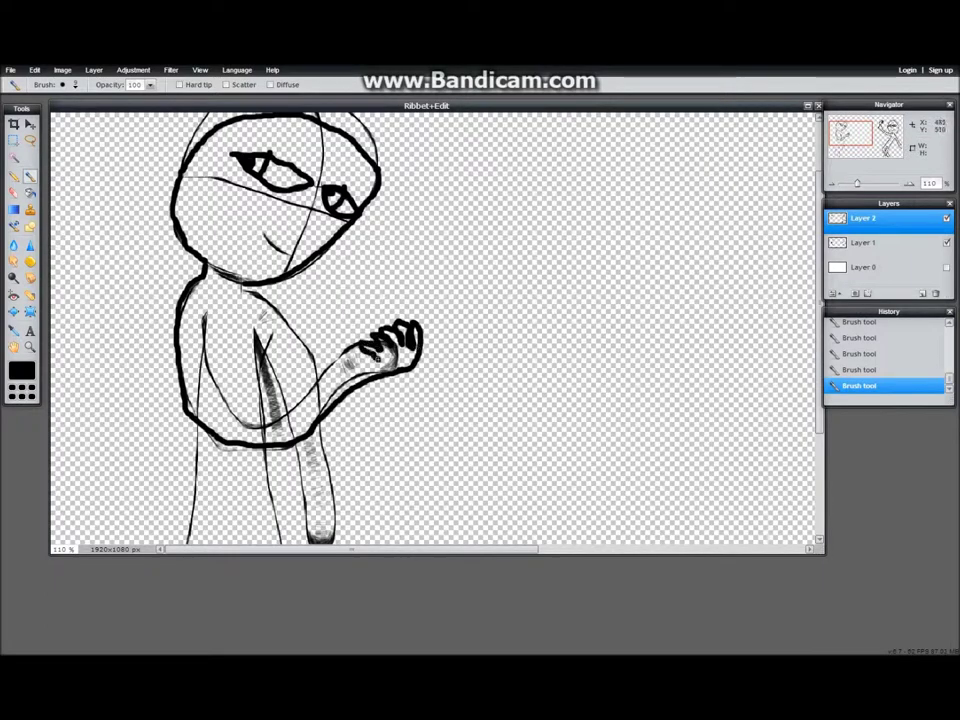
Step: Hide Layer 1 and redraw the inner contour of the left-hand figure's bent arm from the fingers to the shoulder
key(ctrl+z)
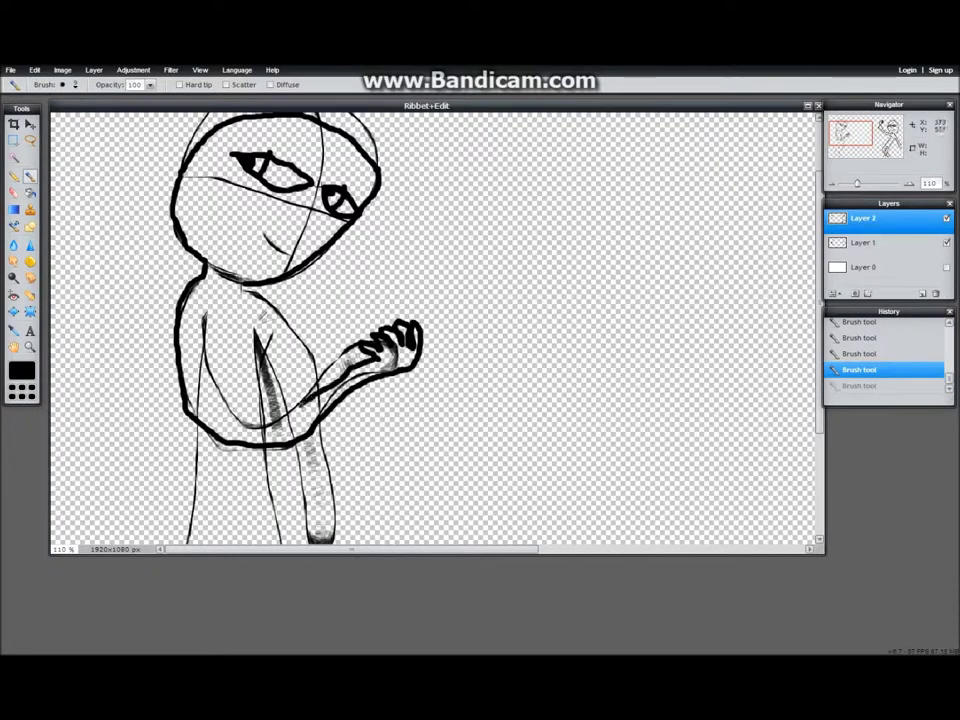
drag(248, 420, 203, 316)
click(947, 243)
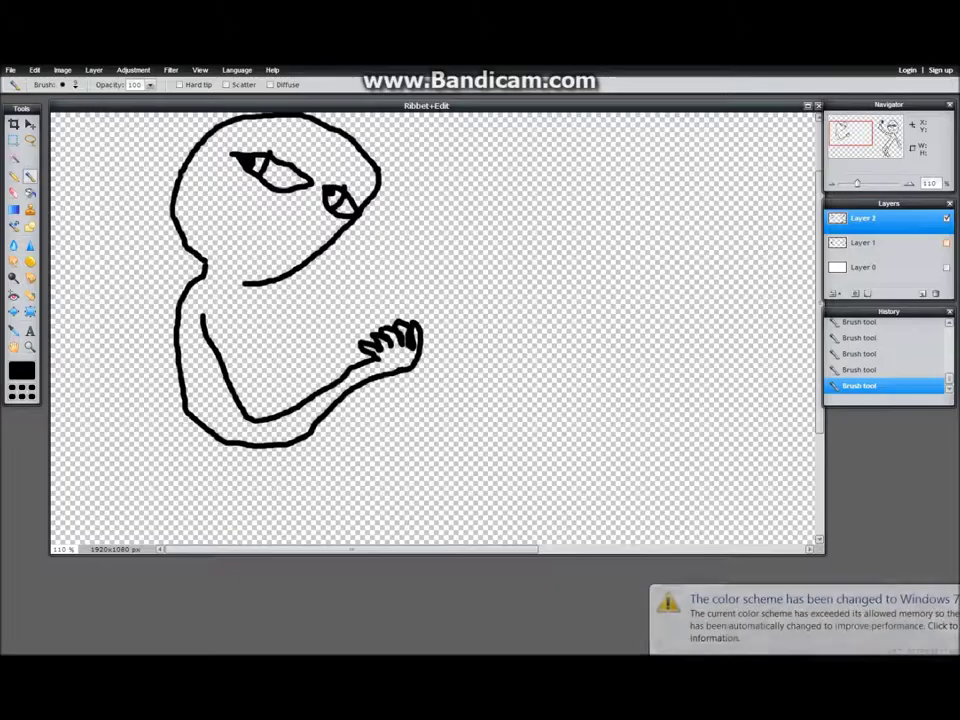
key(ctrl+z)
key(ctrl+z)
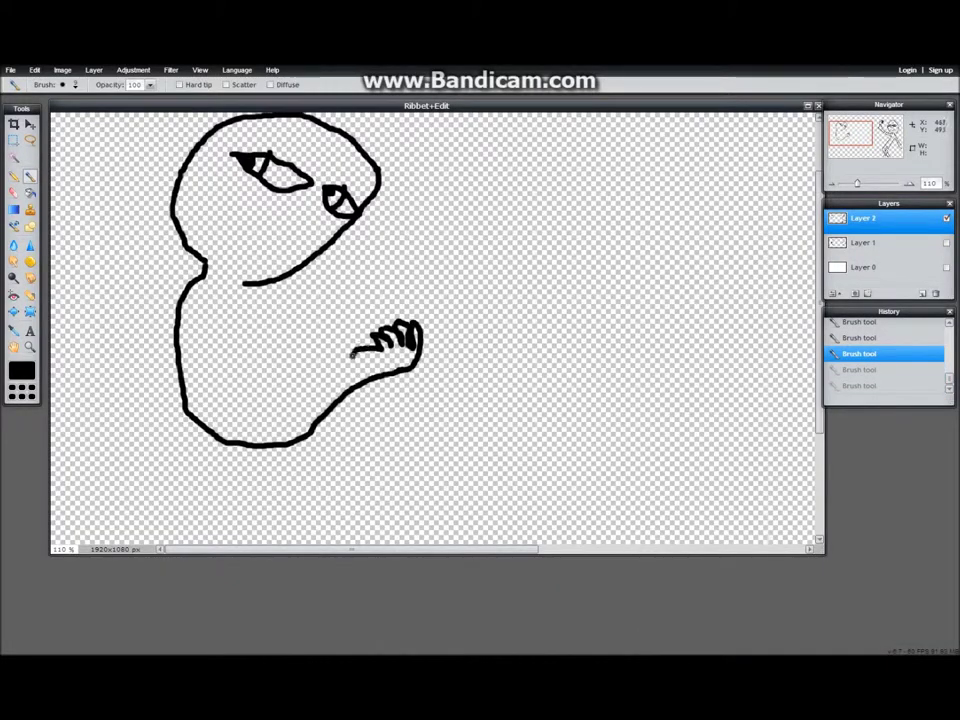
key(ctrl+y)
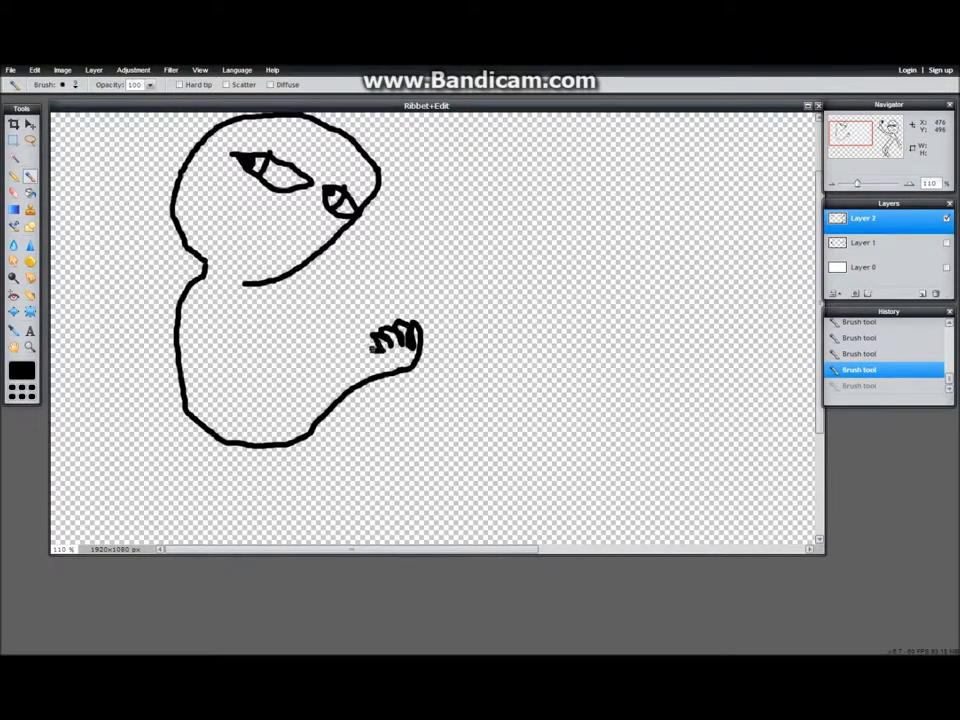
key(ctrl+y)
key(ctrl+z)
key(ctrl+z)
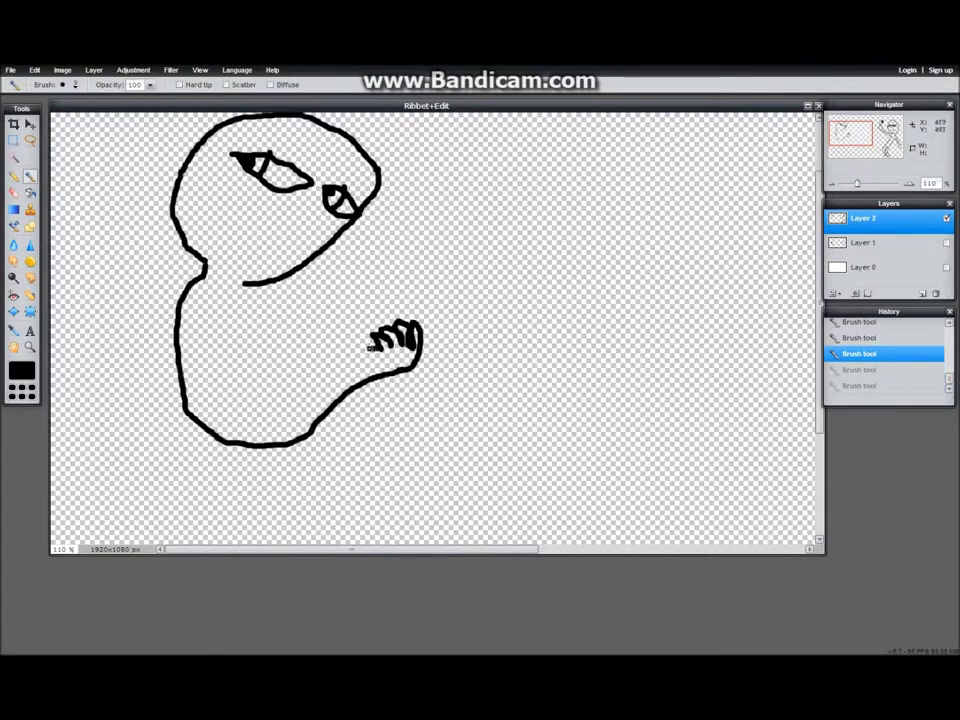
key(ctrl+y)
mouse_move(347, 371)
mouse_down()
mouse_move(293, 406)
mouse_move(222, 409)
mouse_move(199, 384)
mouse_move(205, 314)
mouse_up()
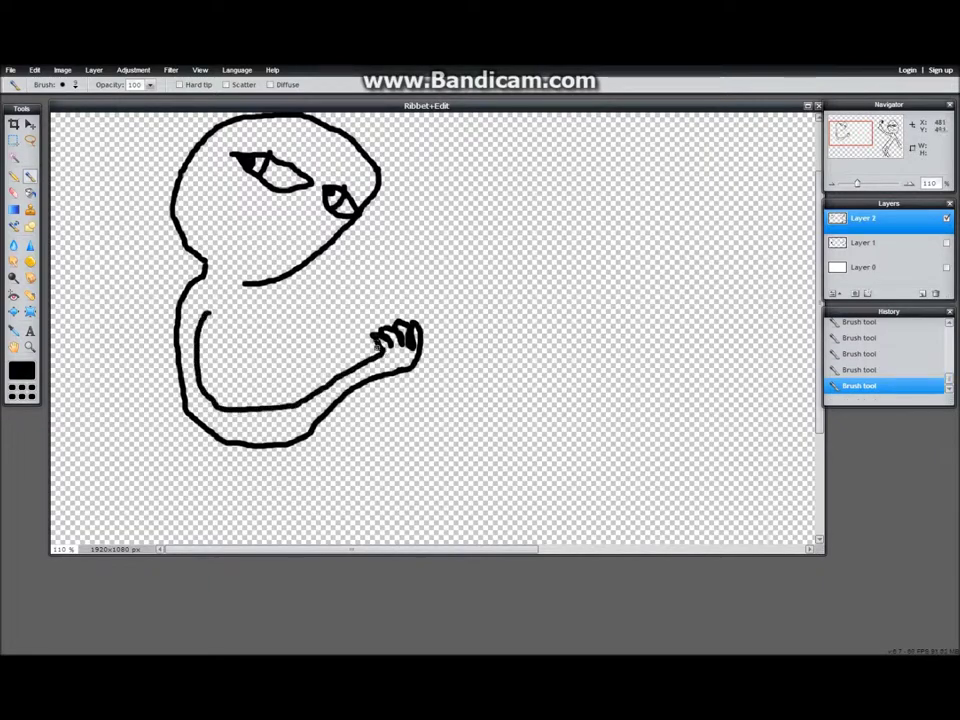
Step: Show Layer 1 again and ink the left-hand figure's torso sides and the inner and outer leg contours
click(946, 242)
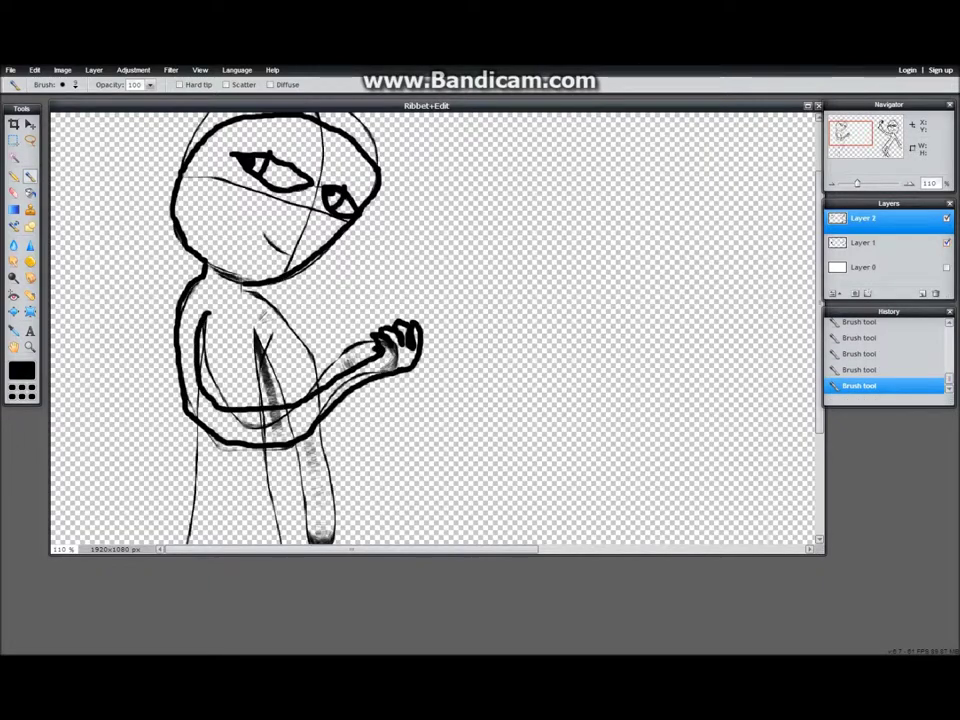
drag(205, 314, 200, 360)
scroll(222, 258, down, 3)
drag(150, 228, 117, 408)
key(ctrl+z)
drag(198, 306, 184, 550)
mouse_move(231, 456)
mouse_down()
mouse_move(216, 550)
mouse_move(236, 490)
mouse_move(240, 545)
mouse_move(279, 487)
mouse_move(264, 330)
mouse_up()
drag(197, 218, 188, 160)
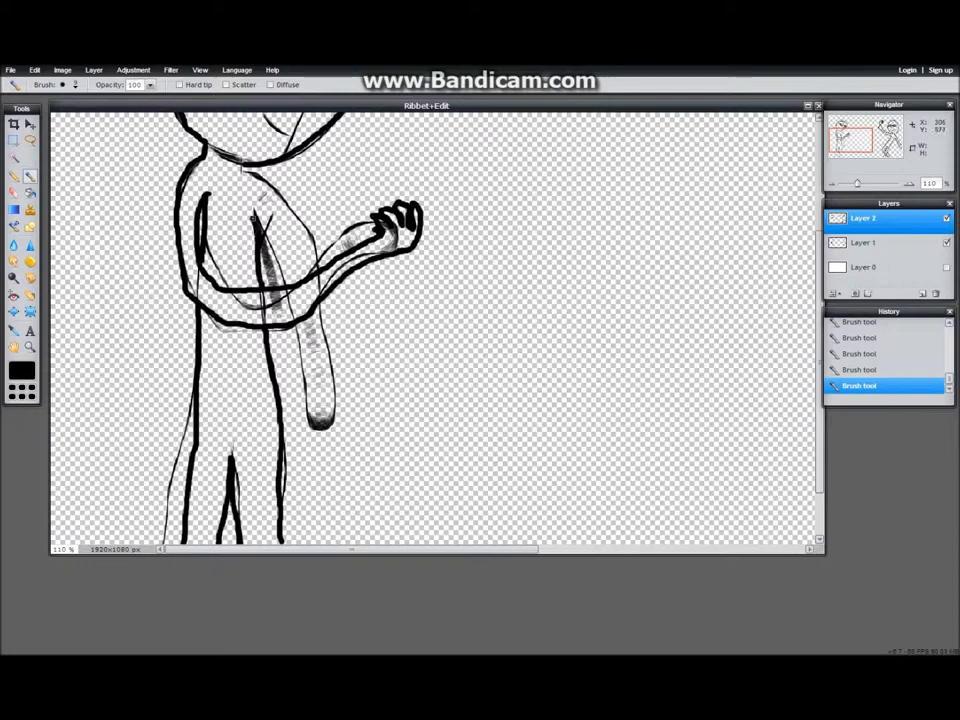
Step: Ink the left-hand figure's hanging arm with its fingers and the front shoulder contour up to the neck, redoing faulty strokes
drag(258, 215, 276, 278)
mouse_move(298, 320)
mouse_down()
mouse_move(320, 432)
mouse_move(323, 408)
mouse_move(352, 426)
mouse_up()
key(ctrl+z)
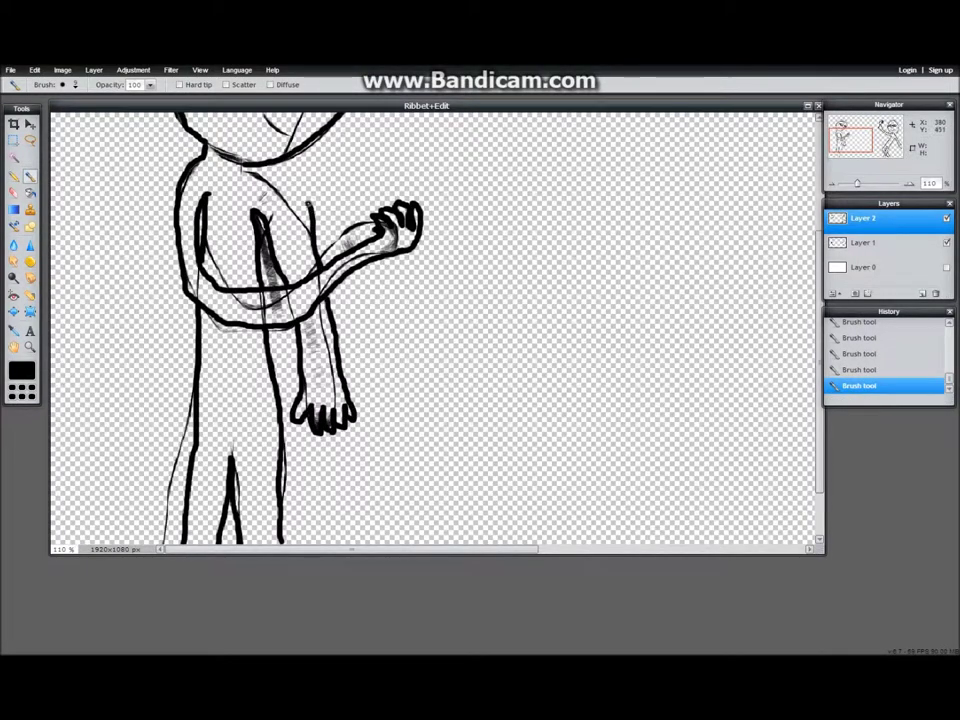
key(ctrl+z)
mouse_move(240, 203)
mouse_down()
mouse_move(222, 158)
mouse_move(183, 126)
mouse_up()
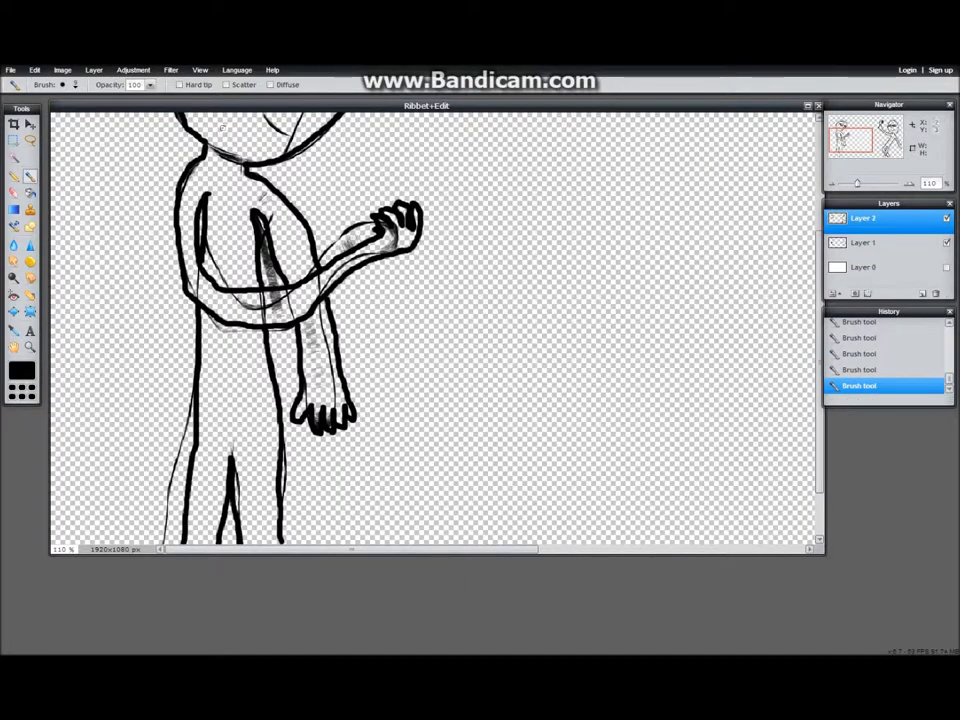
key(ctrl+0)
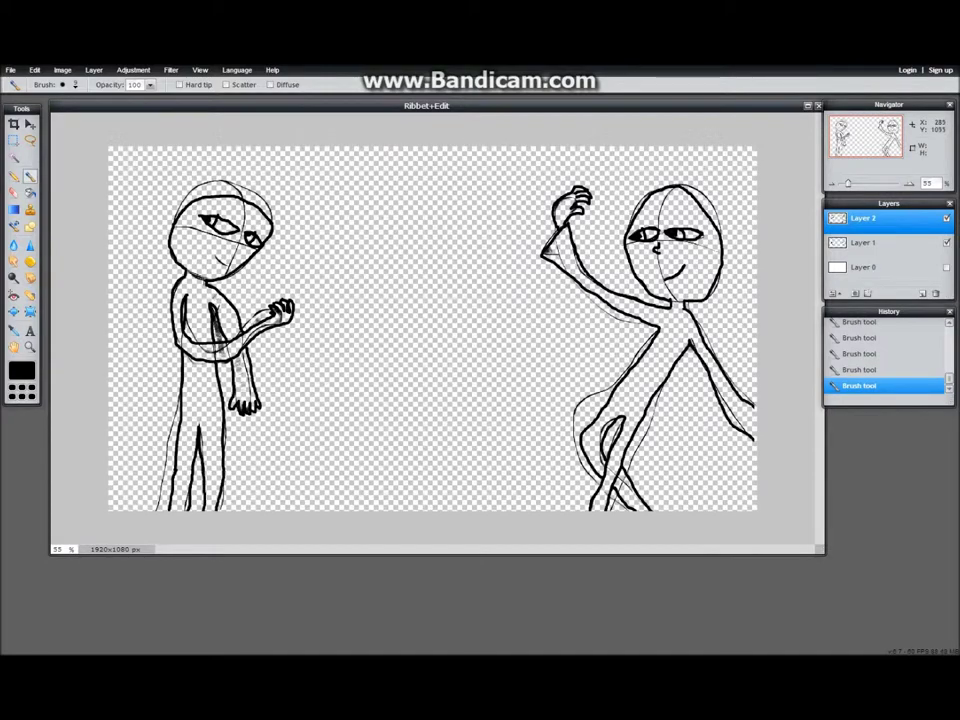
Step: Switch to the DeviantArt gallery and look through its artwork for character references
scroll(241, 242, up, 4)
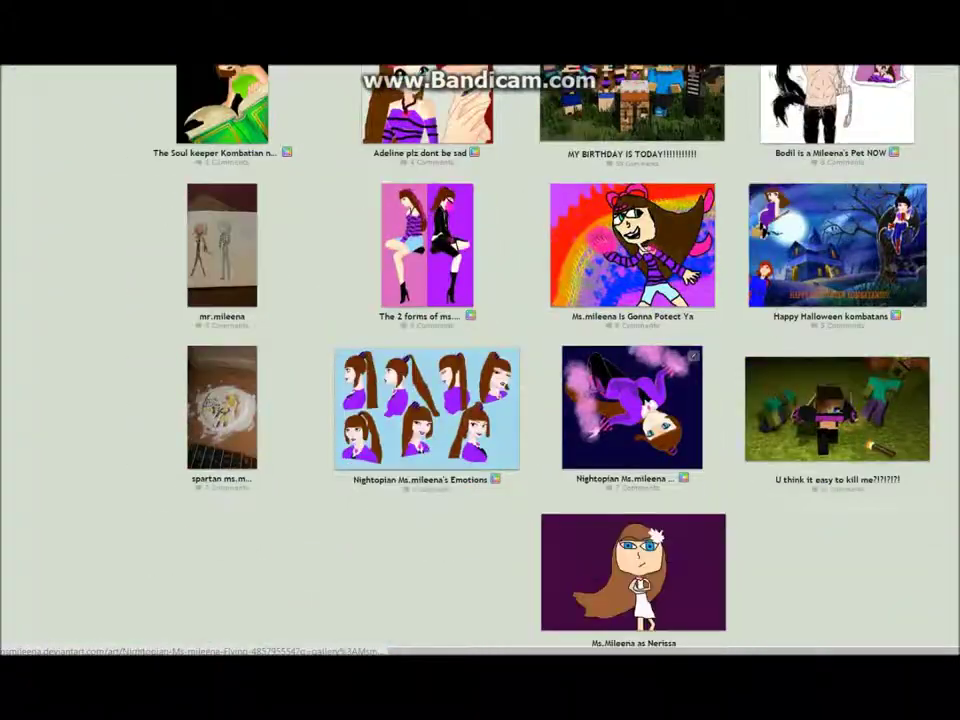
scroll(480, 360, down, 1)
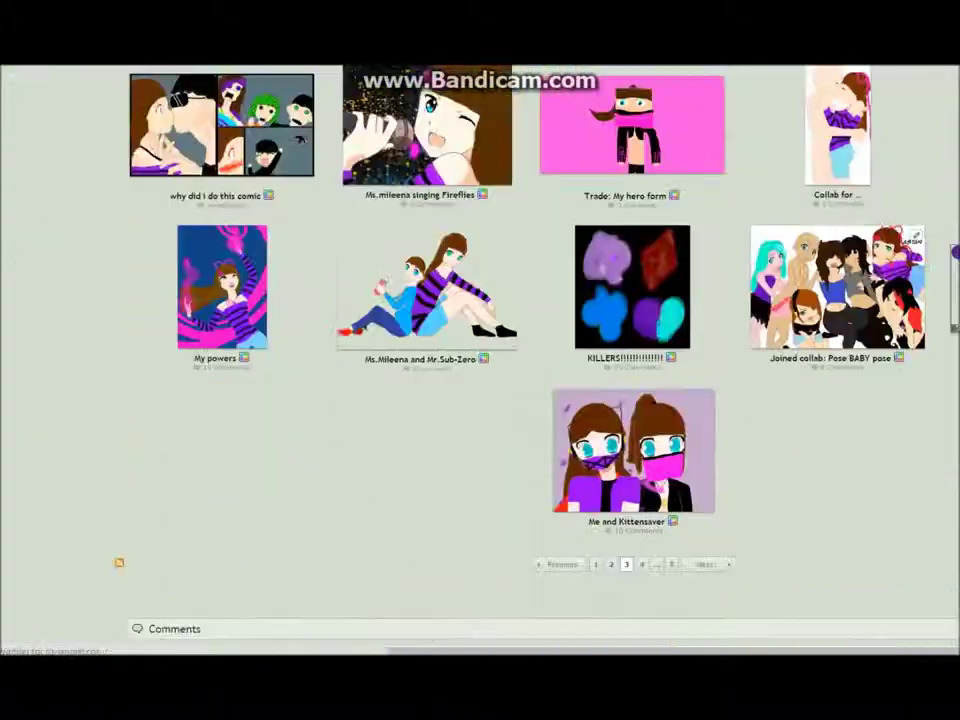
scroll(480, 360, down, 1)
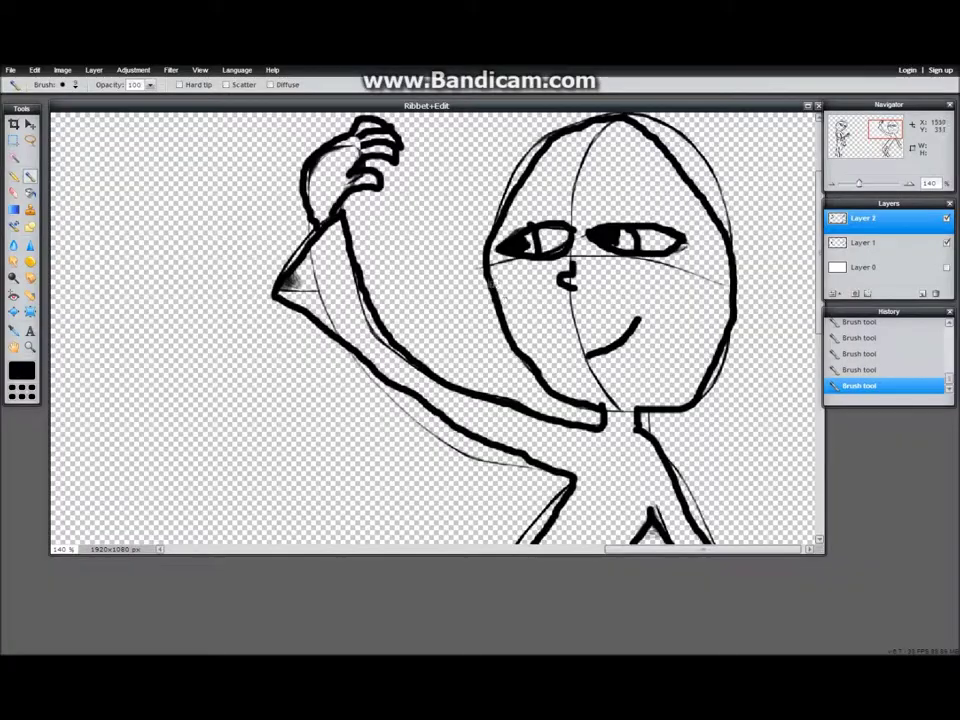
Step: Ink the right-hand figure's clothing lines: the mask's upper edge, open jacket fronts, waistband and hem on the bent leg
mouse_move(487, 276)
mouse_down()
mouse_move(587, 272)
mouse_move(727, 314)
mouse_up()
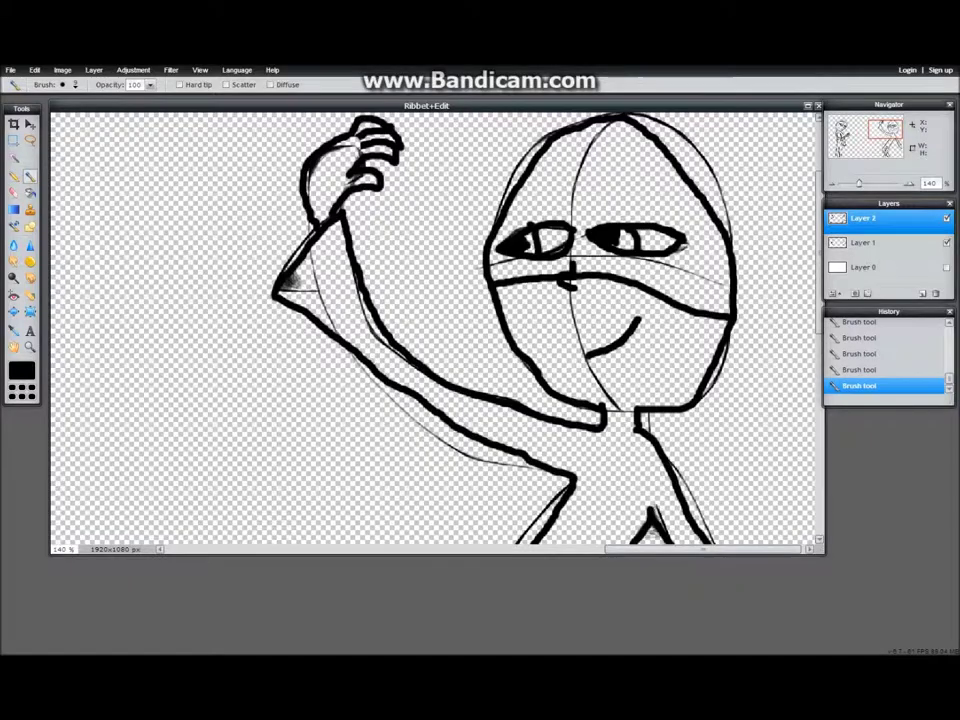
scroll(435, 330, down, 3)
mouse_move(538, 320)
mouse_down()
mouse_move(588, 299)
mouse_move(603, 206)
mouse_up()
drag(607, 355, 636, 222)
drag(456, 434, 541, 471)
mouse_move(545, 476)
mouse_down()
mouse_move(570, 338)
mouse_move(601, 294)
mouse_up()
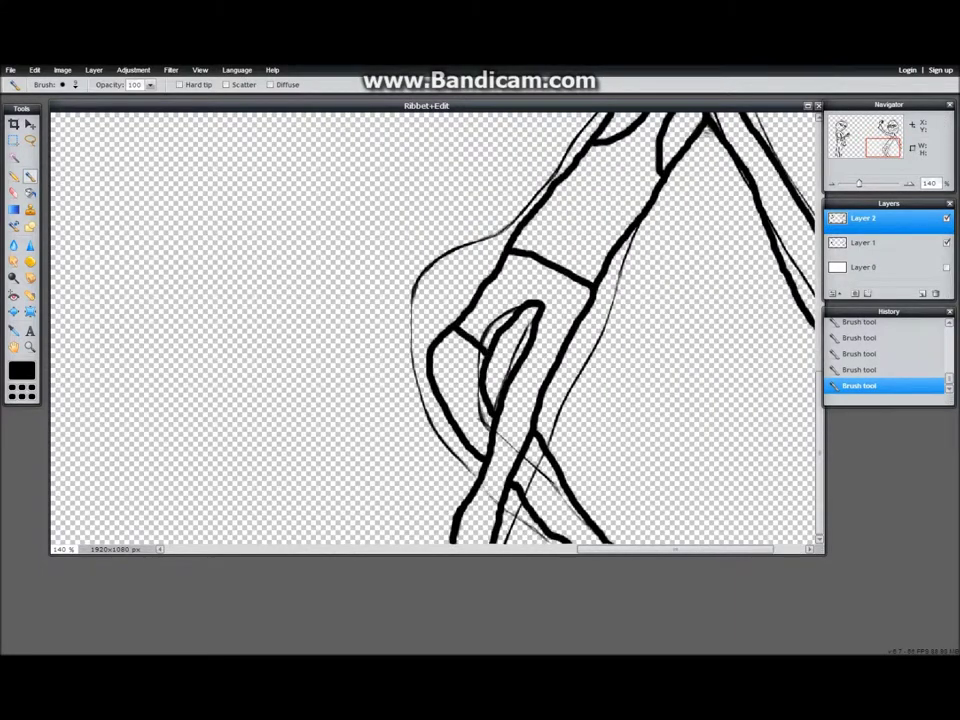
Step: Delete the Layer 1 sketch and draw the front leg's shorts hem and boot top on Layer 2
click(868, 243)
click(936, 293)
mouse_move(543, 367)
mouse_down()
mouse_move(553, 370)
mouse_move(533, 369)
mouse_up()
key(ctrl+z)
click(862, 220)
drag(533, 369, 545, 377)
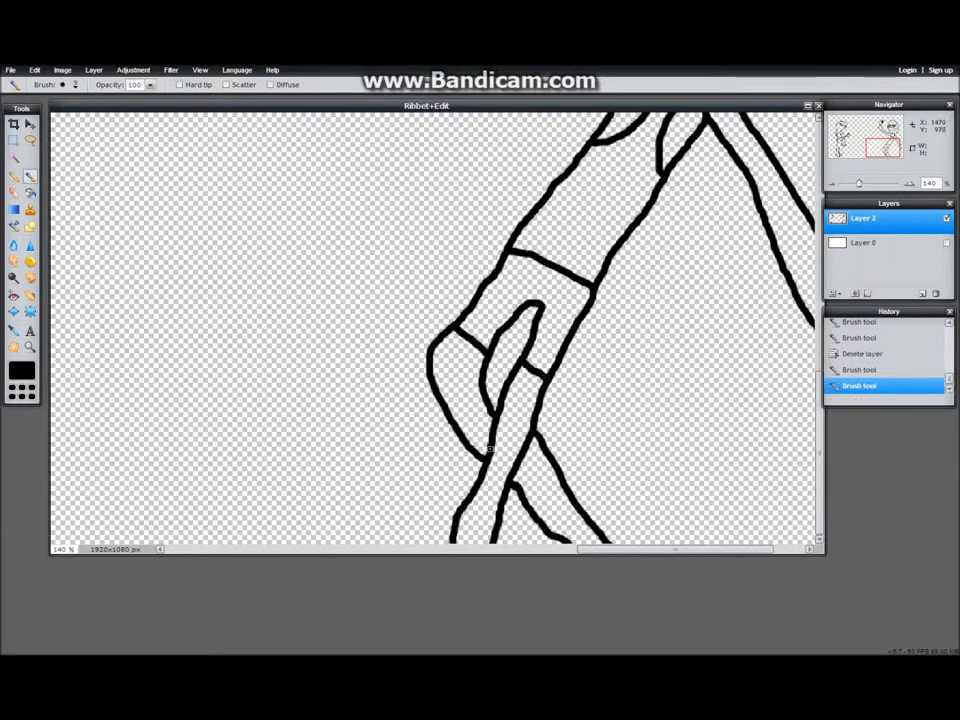
drag(488, 452, 519, 458)
Step: Fill the right-hand figure's shorts with black, try filling the open lower leg, and undo the lower-leg fills
click(30, 193)
click(559, 290)
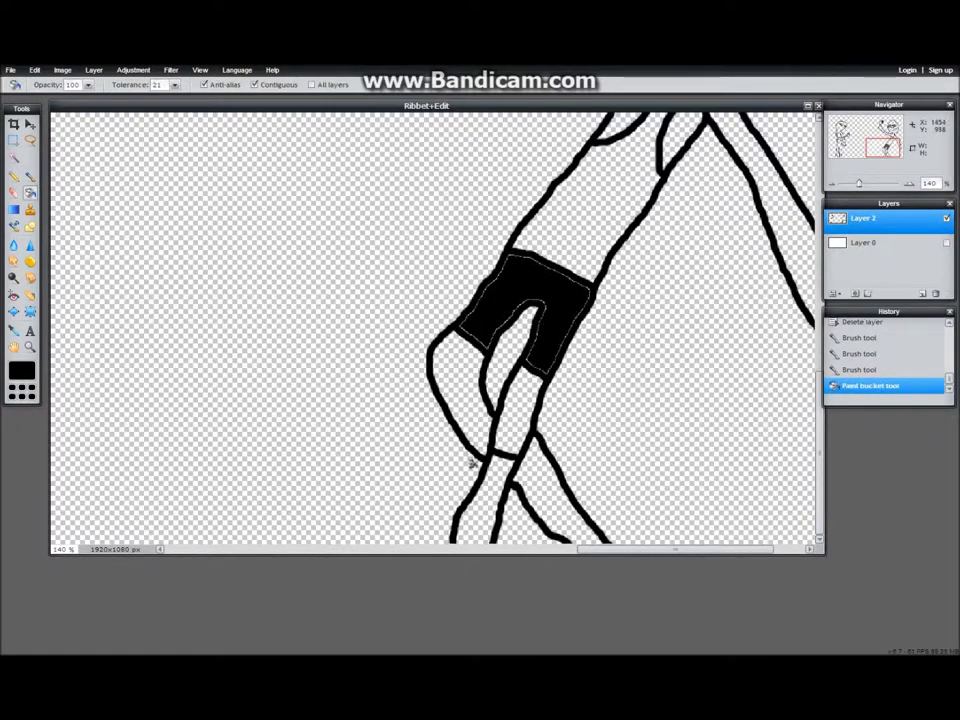
click(479, 486)
click(479, 486)
key(ctrl+z)
key(ctrl+z)
key(b)
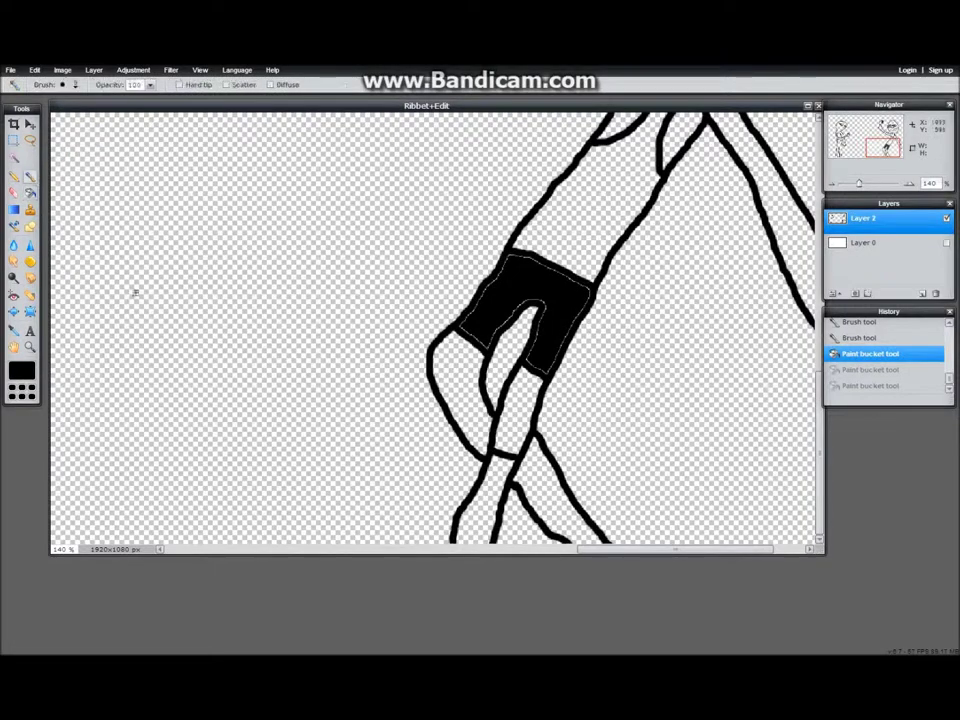
Step: Close the right-hand figure's boot outlines along the canvas's lower edge and fill both boots with black
drag(458, 543, 453, 542)
drag(569, 542, 602, 543)
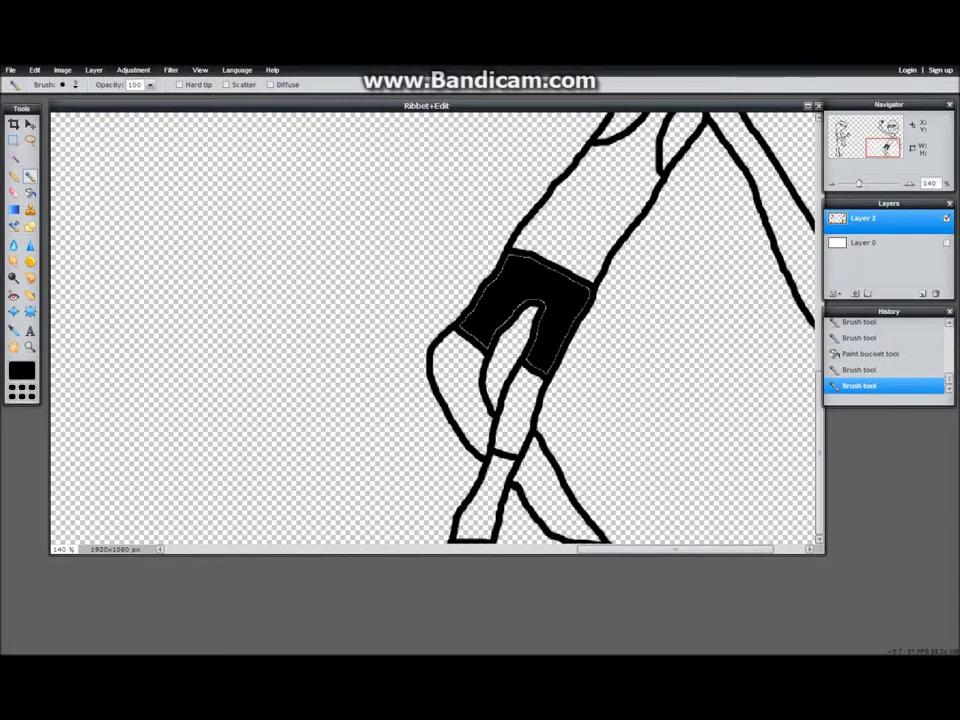
click(30, 193)
click(483, 496)
click(548, 491)
Step: Fill the raised sleeve and its jacket front with black, then try filling the lowered sleeve and undo that fill
drag(883, 148, 886, 134)
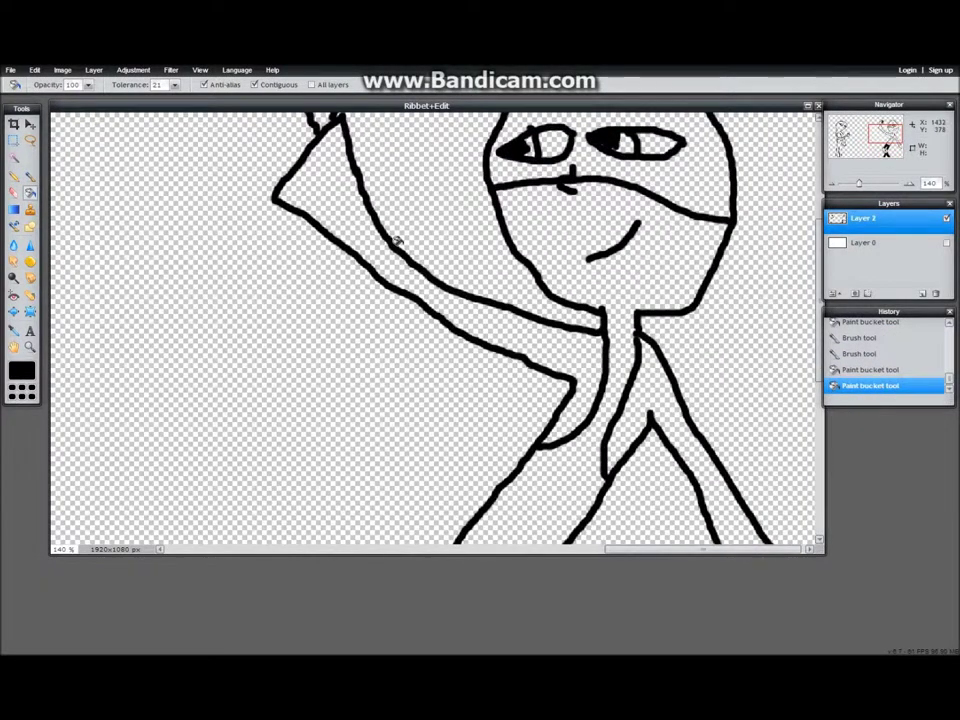
click(527, 334)
click(694, 456)
key(ctrl+z)
Step: Close the lowered sleeve's outline at the canvas edge, patching the remaining gap, and fill the sleeve and jacket front with black
drag(886, 135, 886, 147)
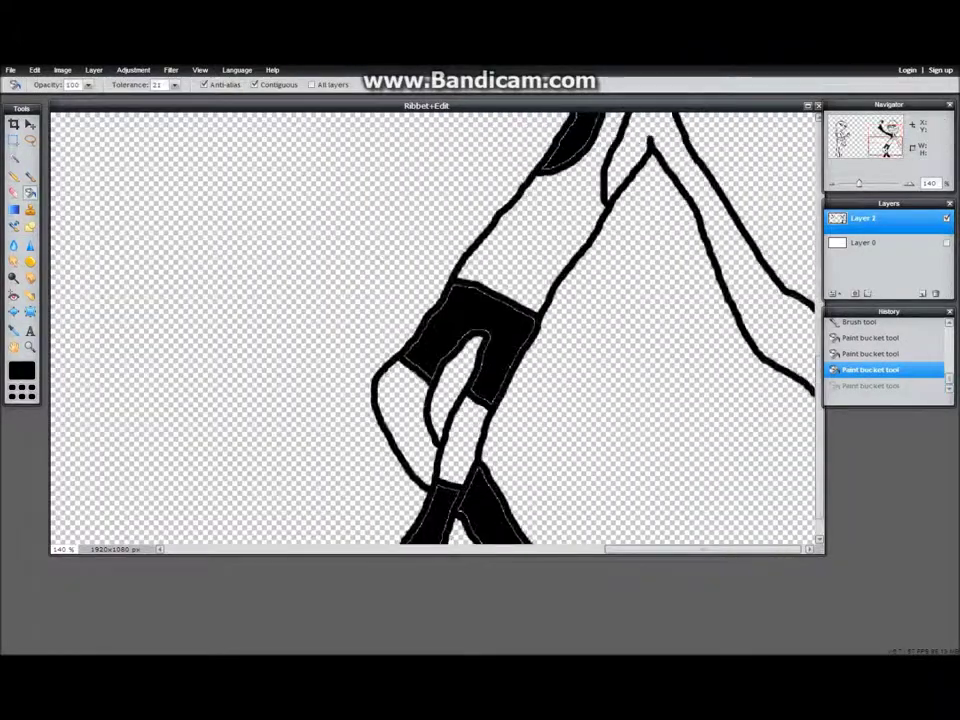
click(30, 177)
drag(812, 390, 814, 309)
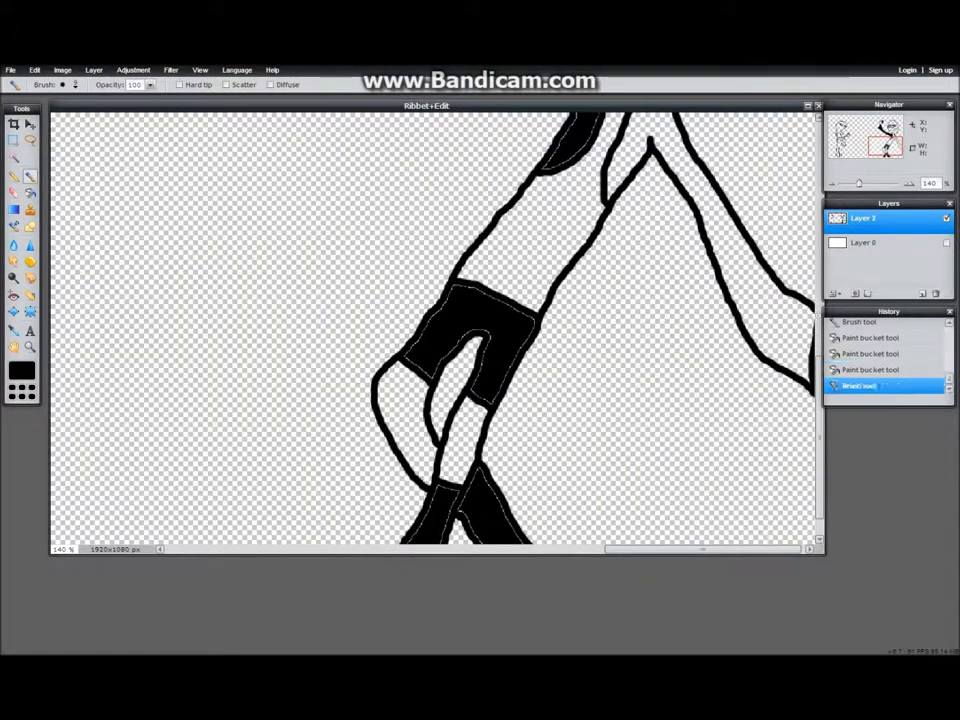
click(30, 193)
click(723, 233)
key(ctrl+z)
key(b)
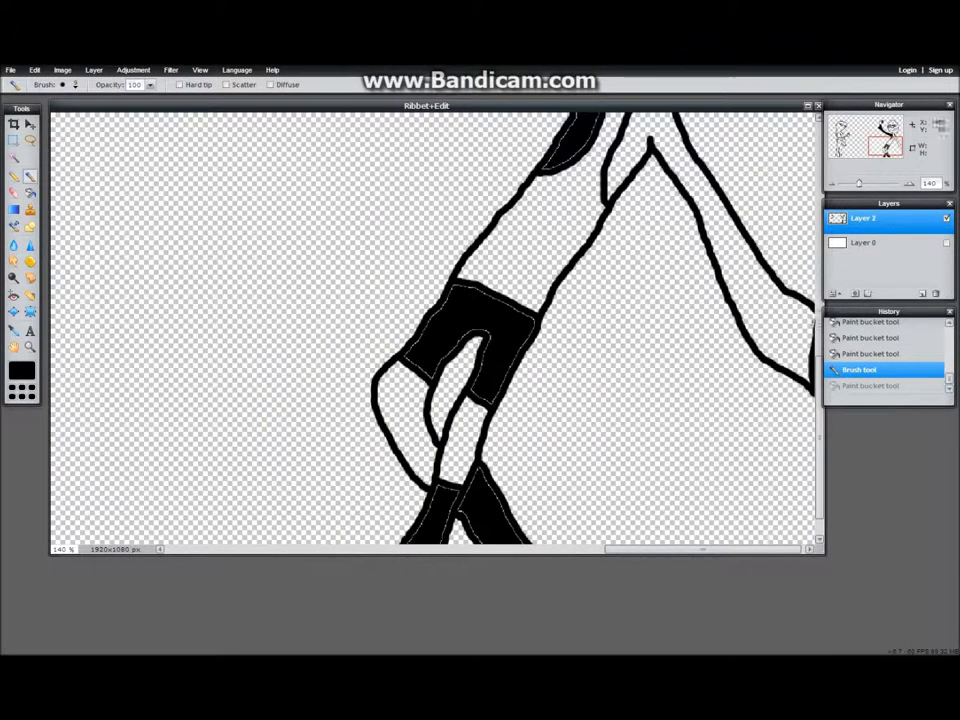
drag(812, 338, 812, 326)
click(30, 193)
click(697, 200)
Step: Choose hot pink as the paint colour and brush the outline of the mask's sides and loose lower edge
drag(887, 146, 888, 128)
scroll(435, 330, down, 5)
scroll(435, 330, up, 5)
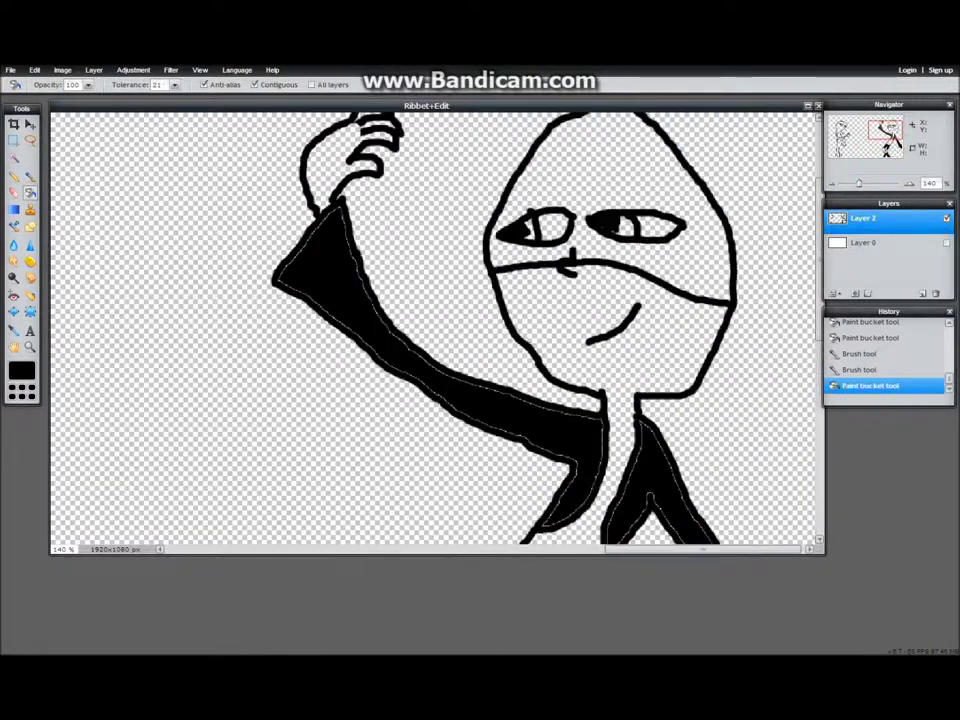
click(21, 371)
click(373, 145)
click(450, 197)
click(611, 331)
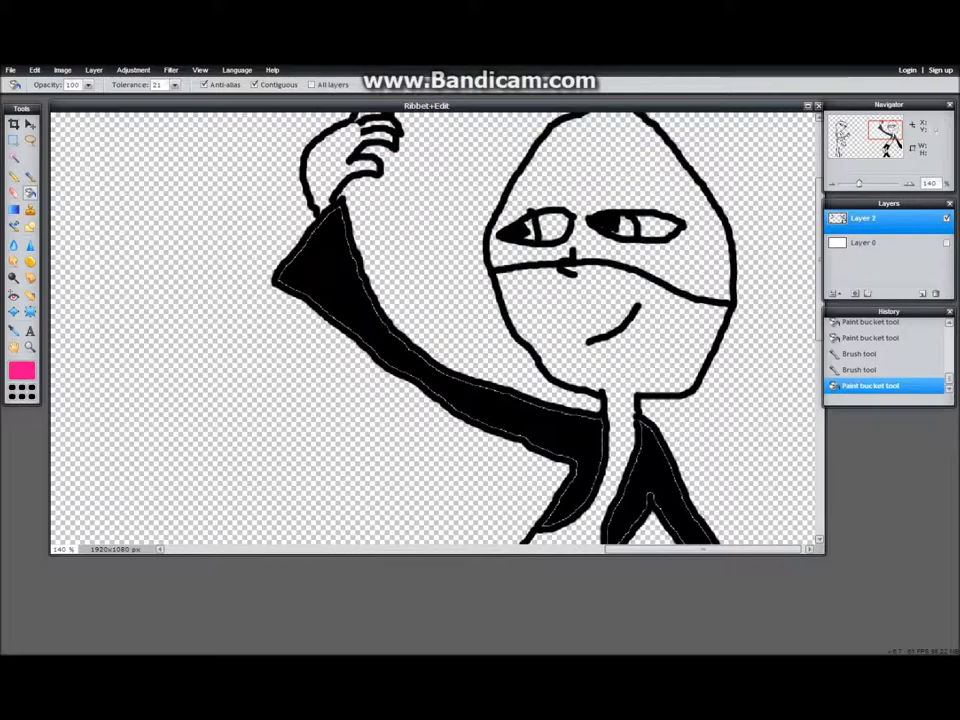
key(b)
mouse_move(498, 293)
mouse_down()
mouse_move(536, 372)
mouse_move(570, 393)
mouse_move(727, 370)
mouse_up()
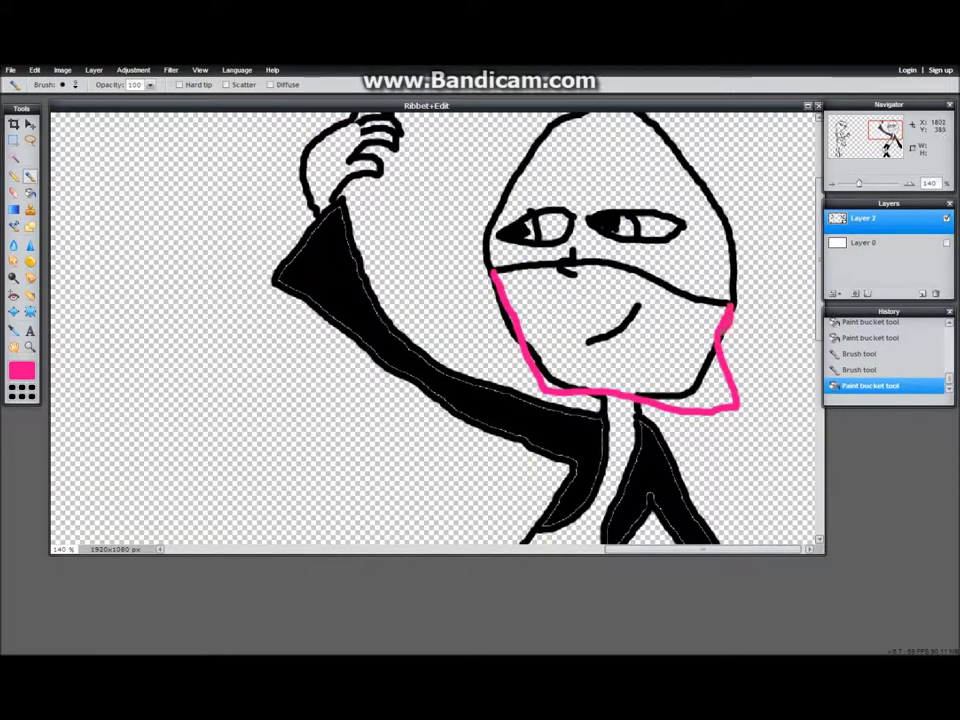
Step: Fill the mask and its loose corner with hot pink and paint over the black face outline inside it
key(g)
click(546, 317)
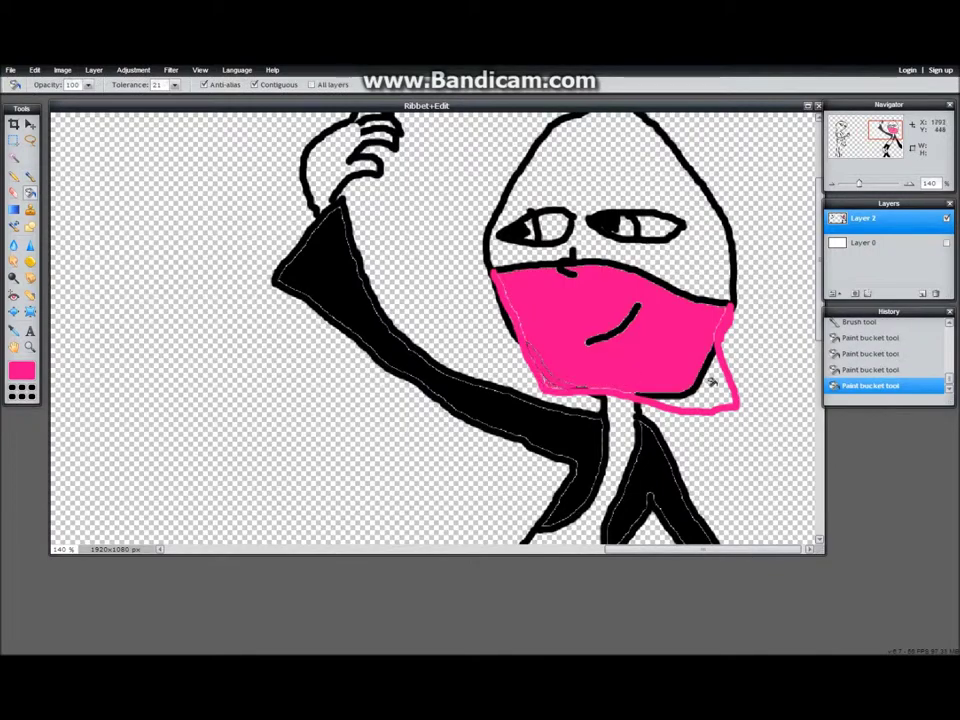
click(712, 381)
key(b)
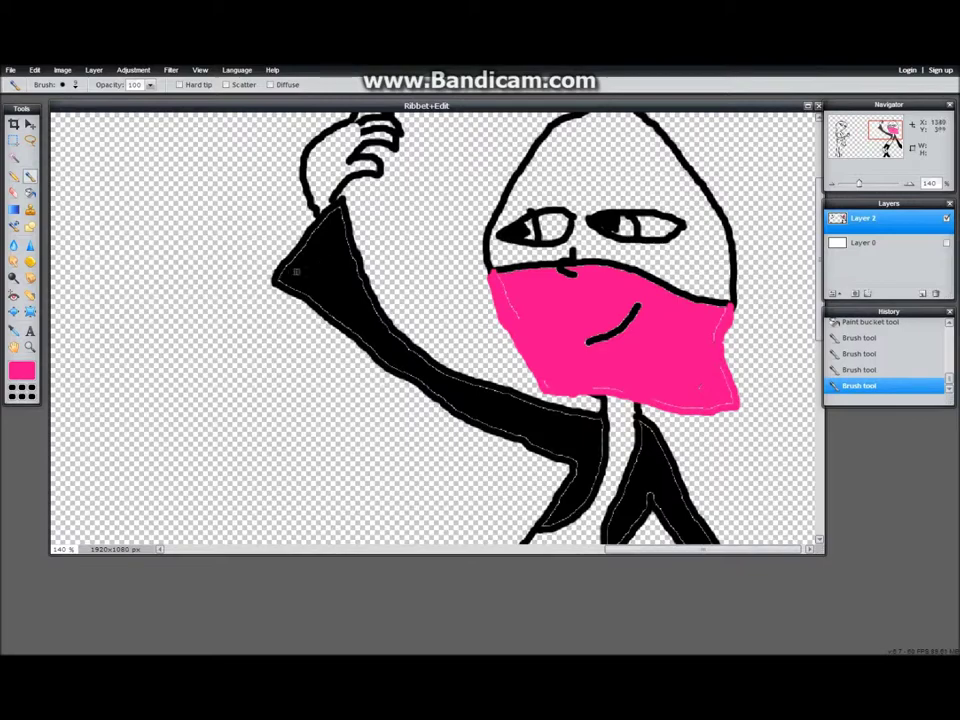
Step: Paint hot pink swirls on the cuffs of the right-hand figure's raised and lowered sleeves
mouse_move(285, 259)
mouse_down()
mouse_move(318, 277)
mouse_move(345, 305)
mouse_up()
drag(315, 232, 330, 300)
drag(360, 258, 366, 270)
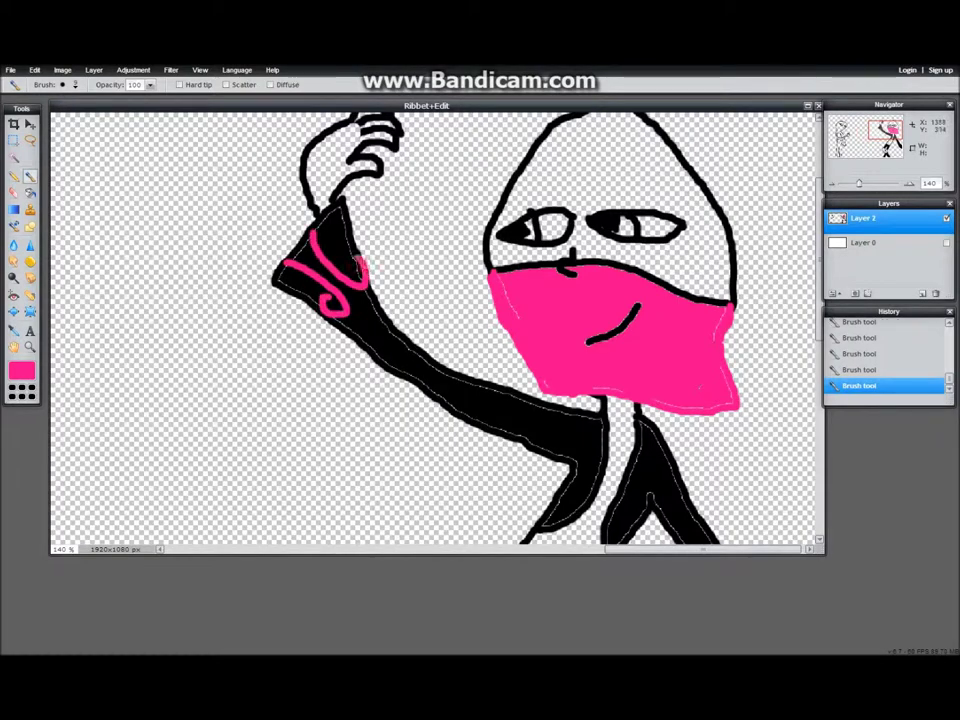
drag(819, 262, 819, 438)
mouse_move(810, 312)
mouse_down()
mouse_move(798, 322)
mouse_move(795, 370)
mouse_up()
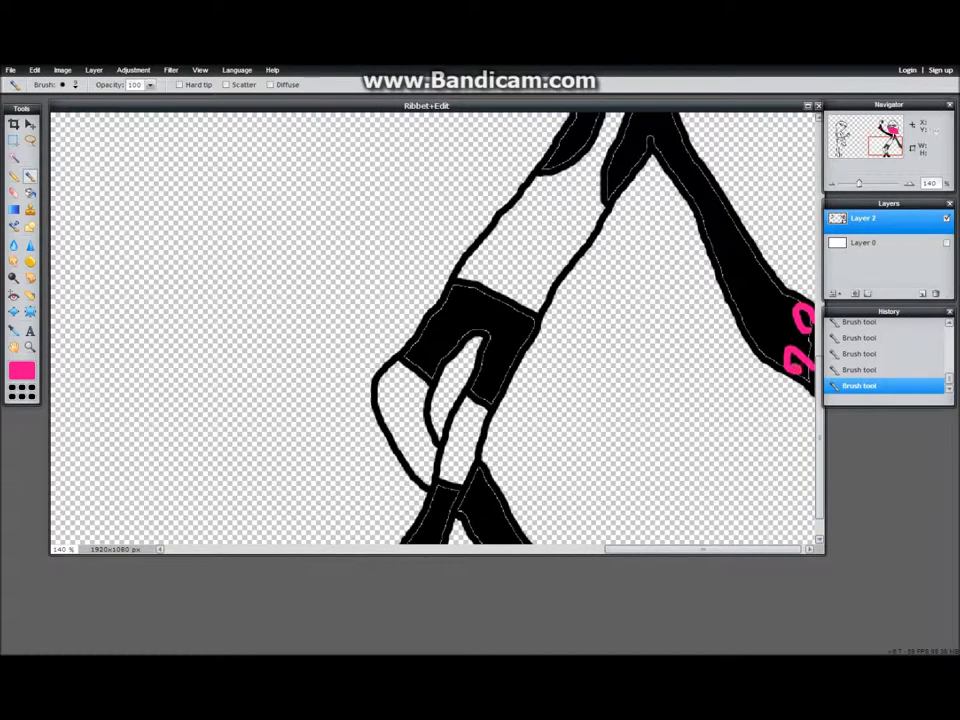
Step: Choose brown, draw the right-hand figure's hairline and the swept-back hair outline, and fill both hair areas with brown
scroll(435, 330, up, 5)
double_click(13, 387)
click(428, 107)
click(343, 185)
click(611, 331)
drag(498, 264, 715, 260)
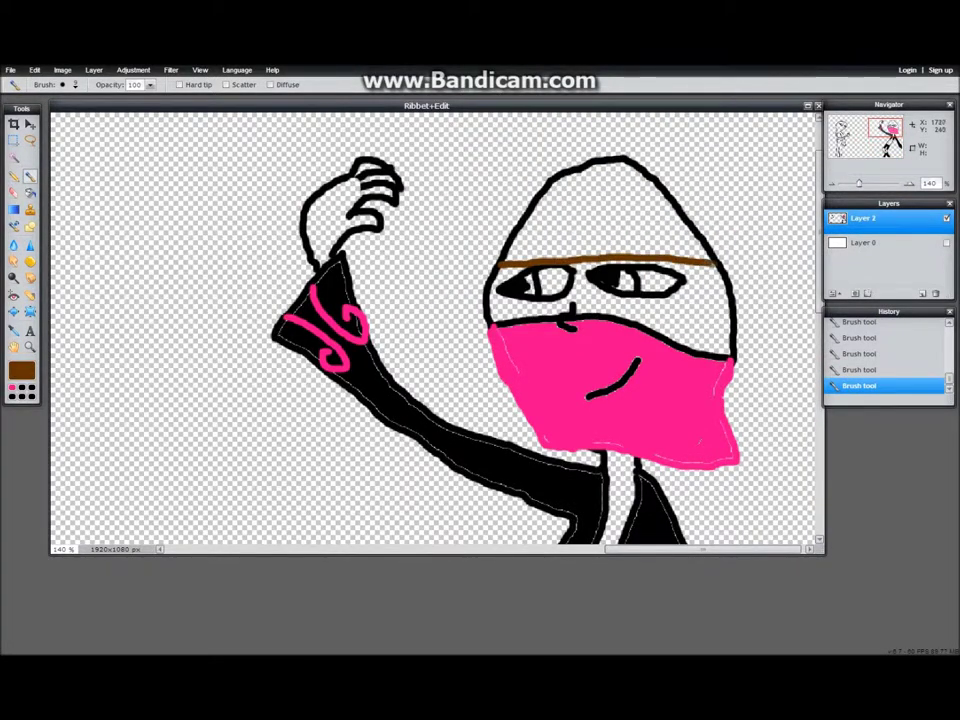
mouse_move(600, 170)
mouse_down()
mouse_move(652, 156)
mouse_move(713, 222)
mouse_move(773, 207)
mouse_move(771, 262)
mouse_move(735, 282)
mouse_up()
key(g)
click(620, 210)
click(738, 254)
Step: Store white in another colour slot and fill the eye whites of both figures
click(22, 387)
mouse_move(886, 127)
mouse_down()
mouse_move(886, 136)
mouse_move(886, 128)
mouse_up()
click(22, 370)
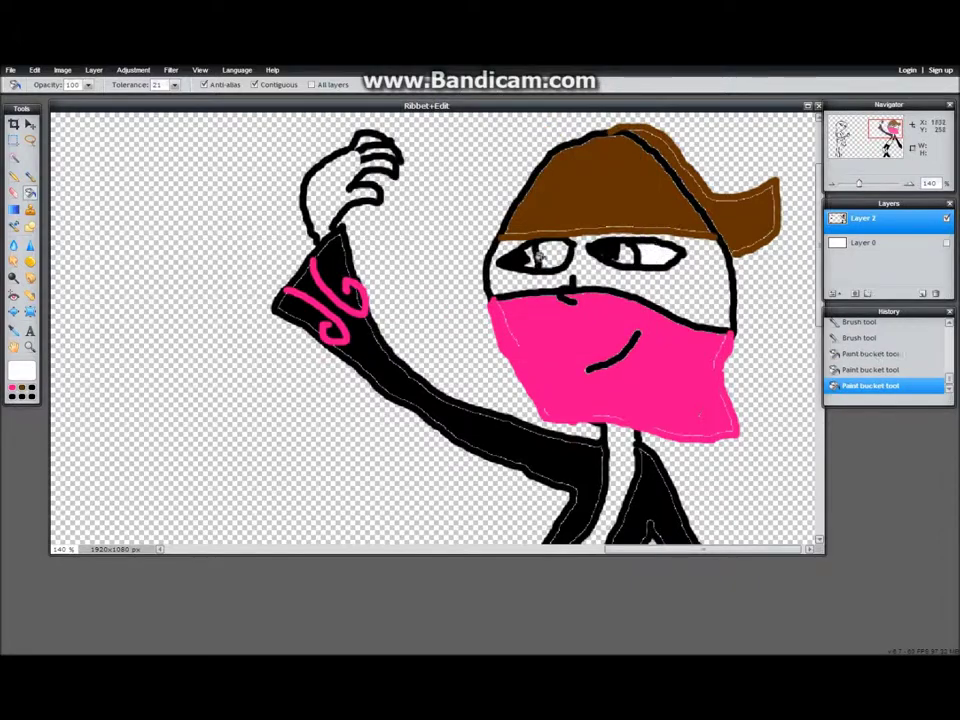
scroll(430, 330, down, 1)
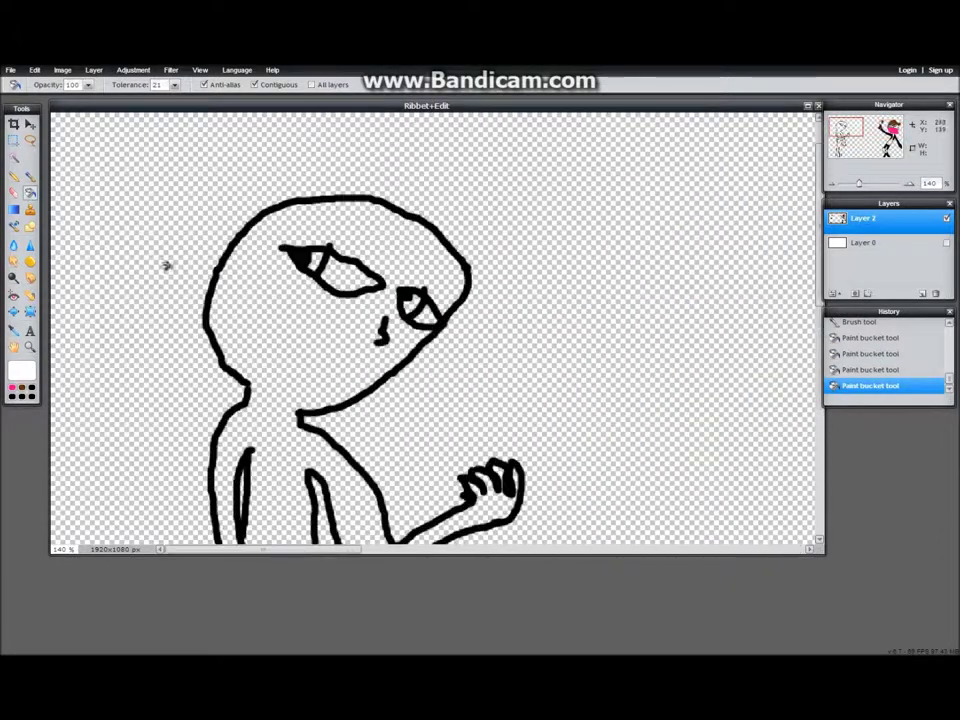
click(345, 276)
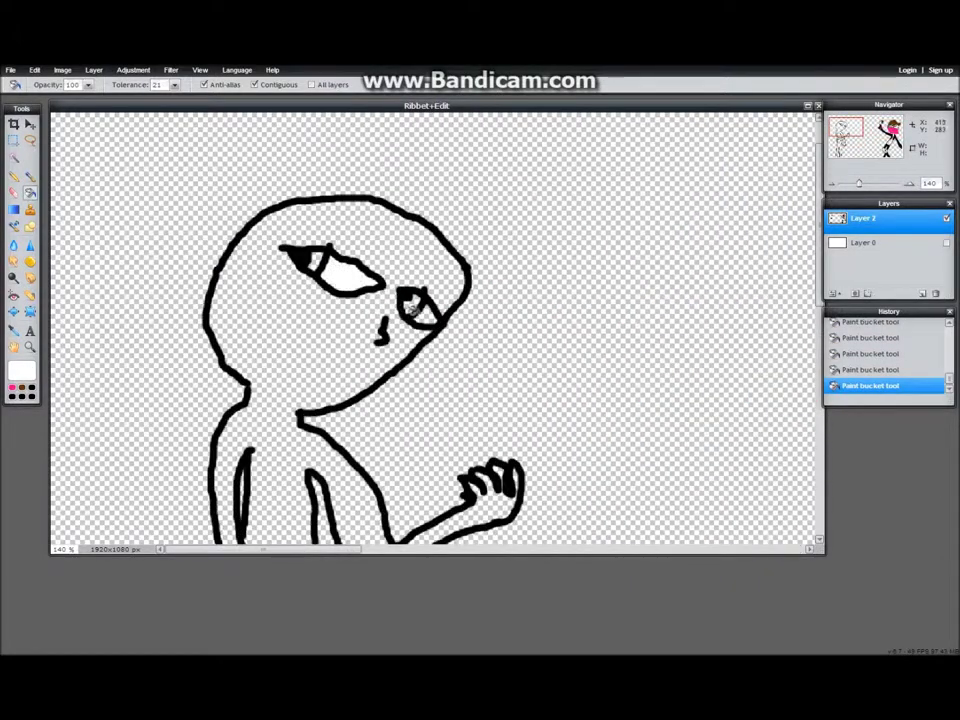
Step: Look through the Artistic category of the brush browser for additional brushes
drag(886, 126, 886, 130)
click(30, 176)
click(68, 85)
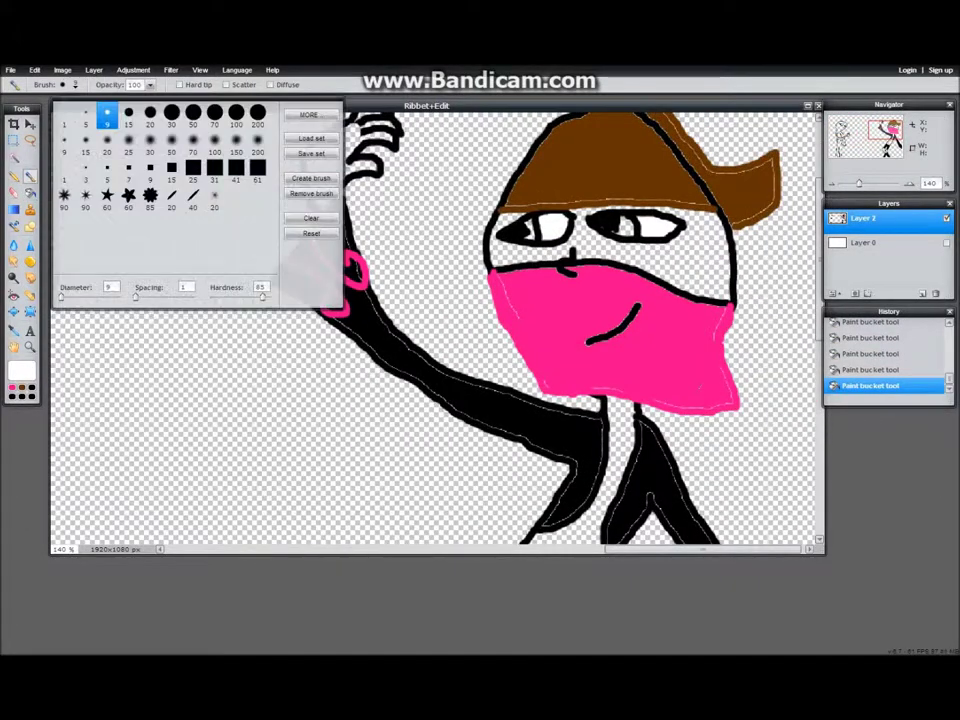
click(310, 115)
click(416, 110)
click(335, 146)
click(621, 257)
click(311, 115)
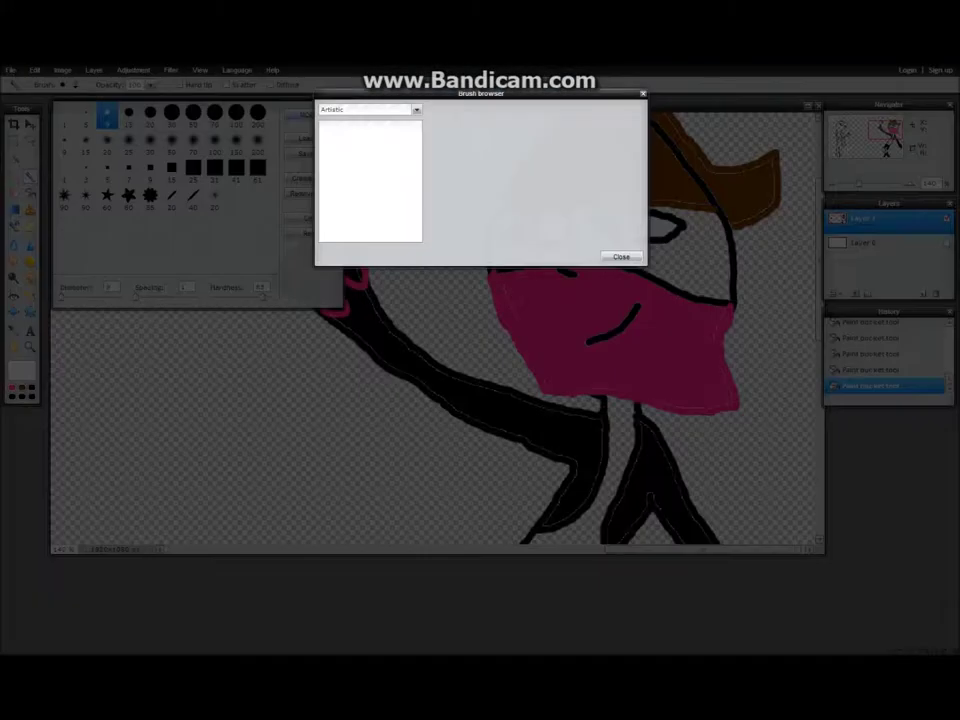
click(621, 257)
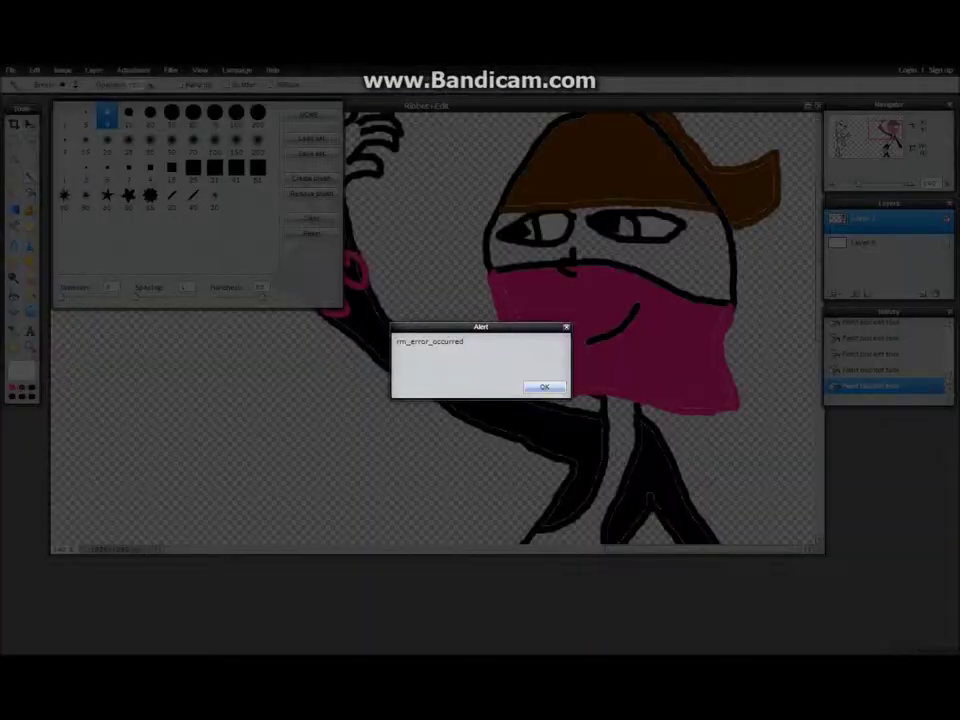
click(544, 386)
click(310, 115)
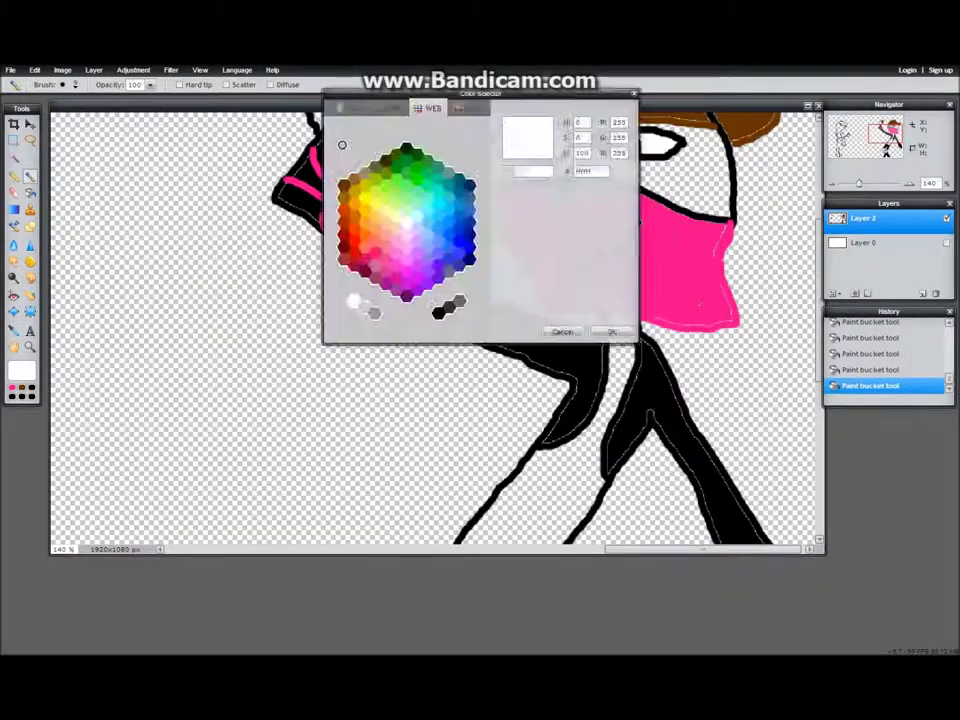
key(Return)
Step: Choose a pale skin tone and fill the right-hand figure's neck, torso, face and raised hand, undoing a misplaced finger fill
click(21, 371)
click(352, 107)
drag(414, 172, 411, 158)
click(612, 331)
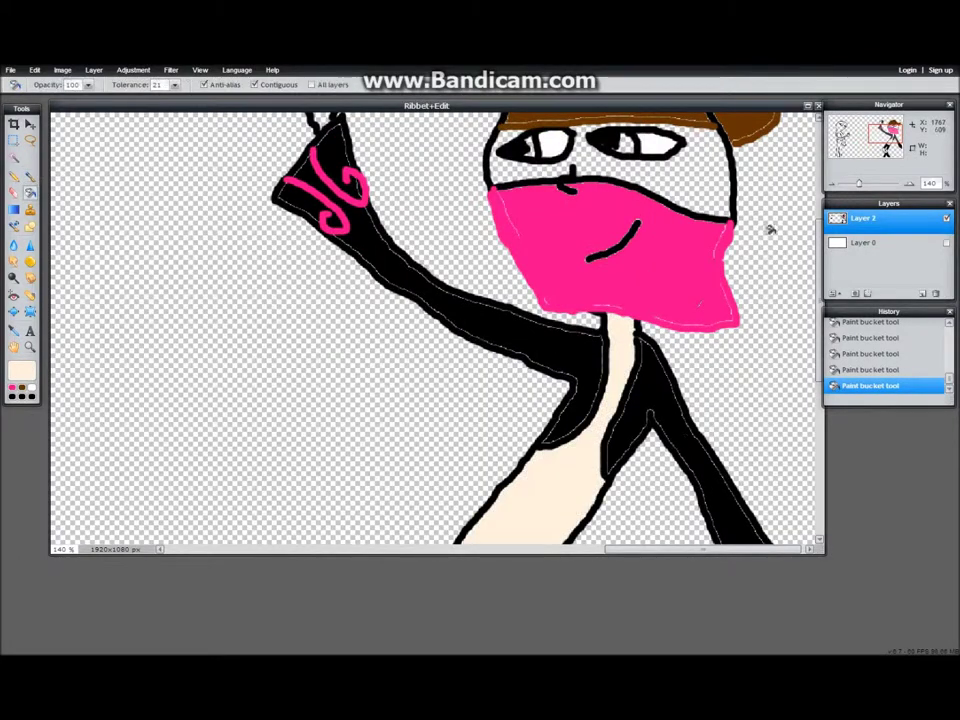
scroll(436, 330, down, 4)
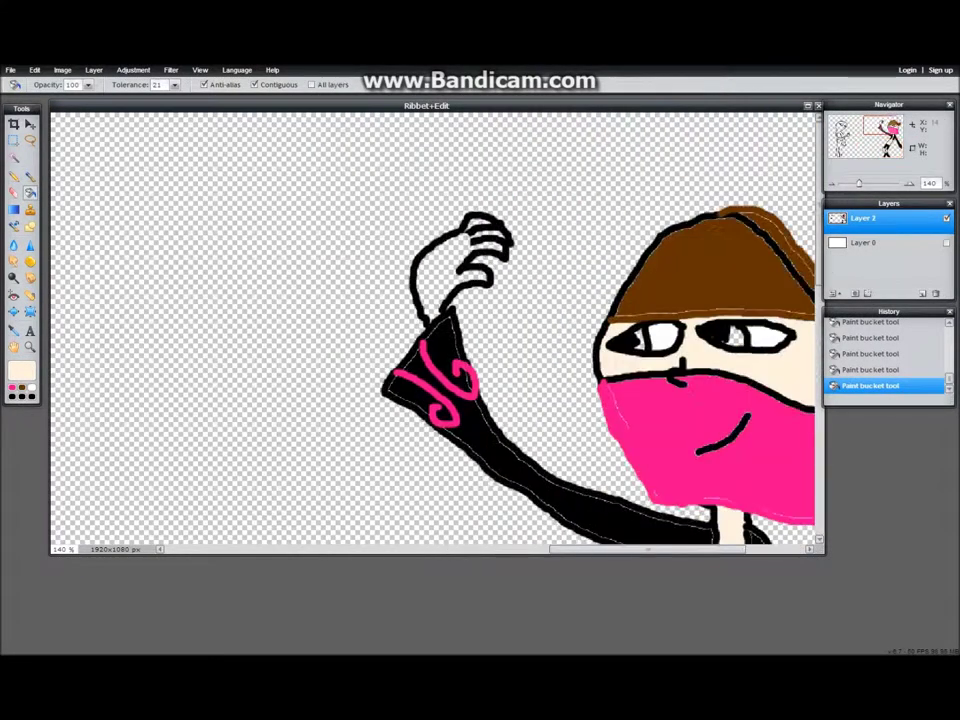
click(492, 240)
key(ctrl+z)
Step: Choose bright blue in another colour slot and fill the right-hand figure's irises
drag(881, 125, 886, 127)
click(12, 397)
click(21, 371)
click(396, 258)
click(447, 197)
click(611, 331)
click(624, 296)
Step: Brush a black V-shaped cord on the right-hand figure's neck and add a small hot-pink pendant at its point
click(22, 397)
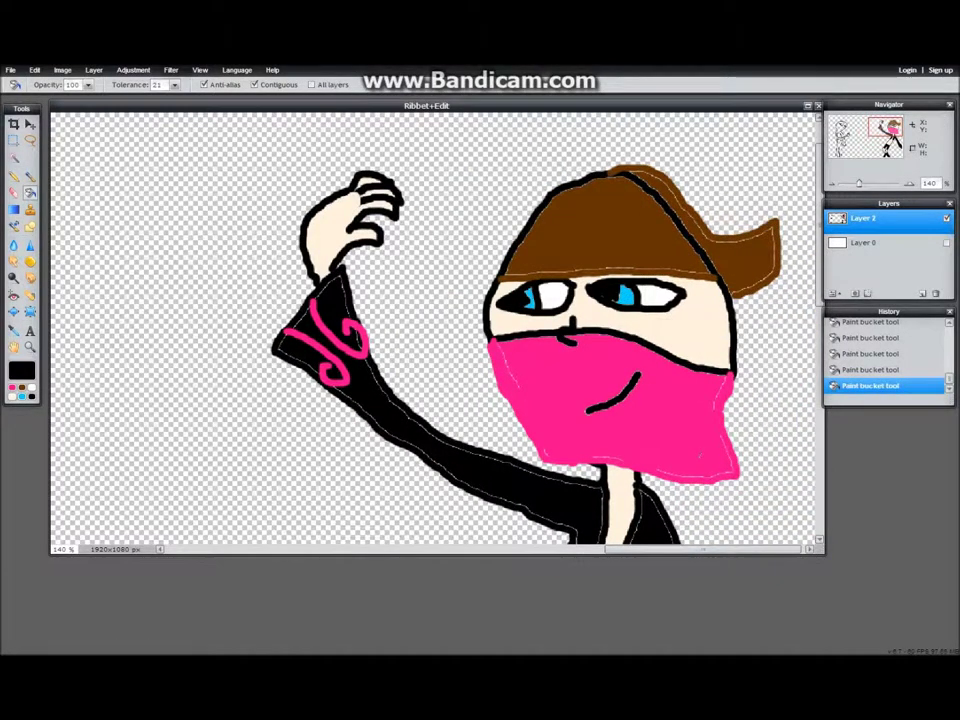
scroll(430, 330, down, 3)
click(30, 177)
drag(605, 262, 620, 297)
drag(621, 297, 636, 280)
click(12, 387)
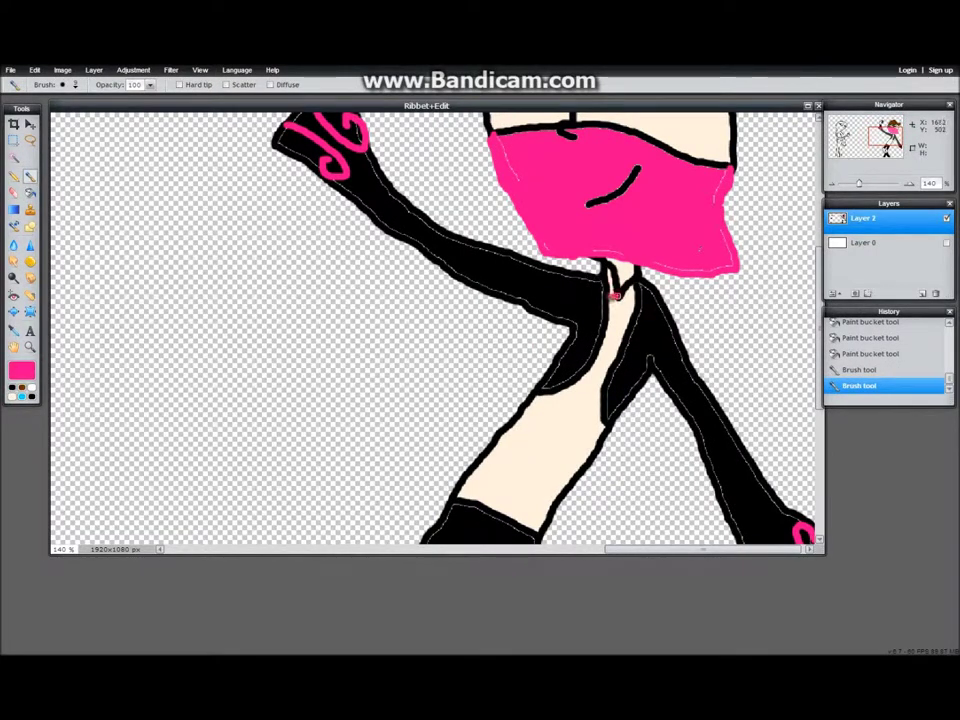
drag(616, 298, 620, 306)
Step: Set another colour slot to pale yellow (#fff09e)
click(32, 397)
click(32, 397)
click(32, 397)
click(22, 371)
drag(451, 152, 454, 158)
click(423, 170)
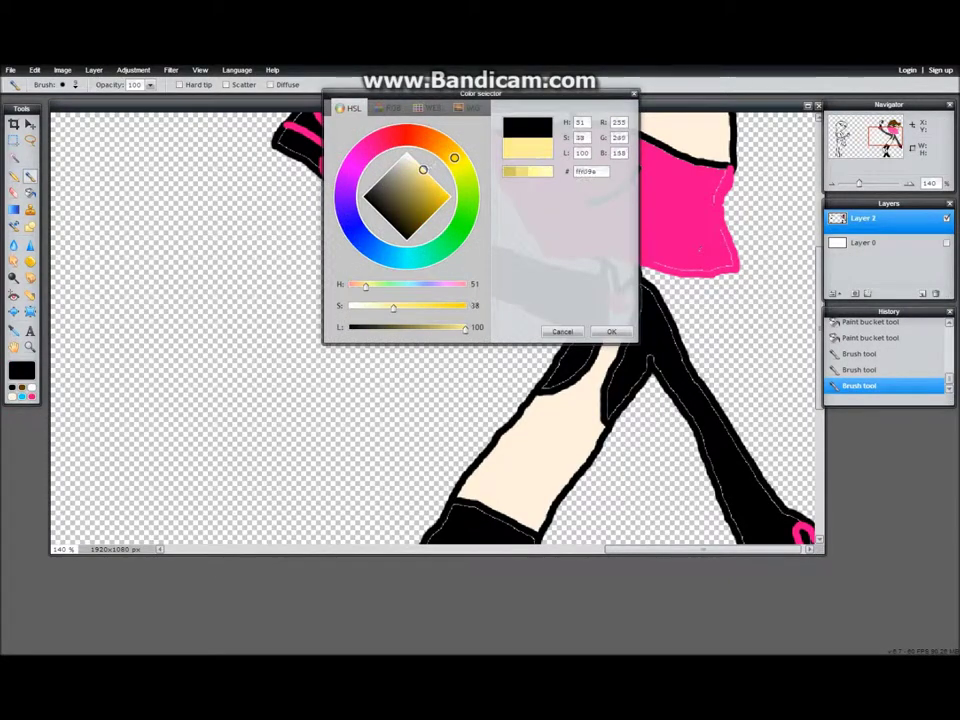
click(610, 331)
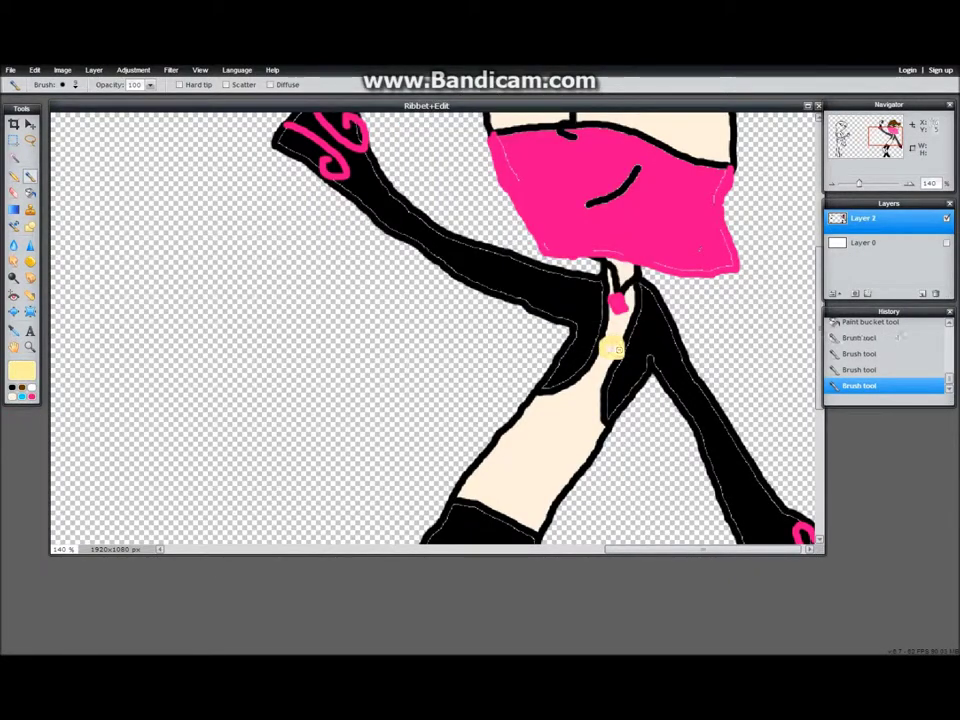
Step: Create a new layer and add the Artistic Smudge brush set, selecting its soft 46 px brush
scroll(612, 347, up, 5)
click(922, 293)
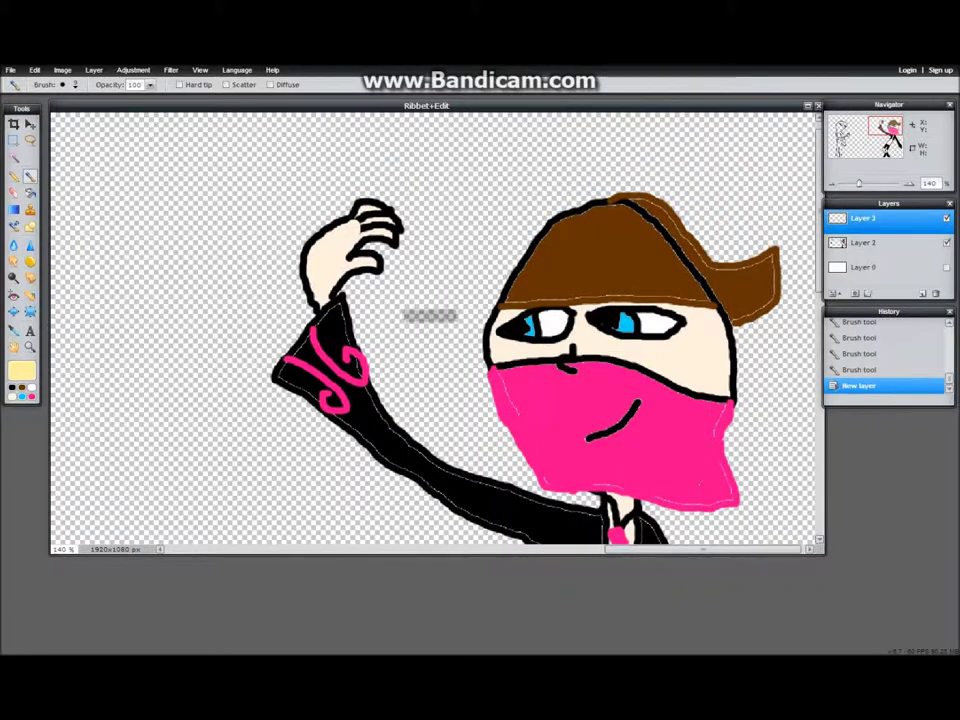
click(75, 86)
click(308, 115)
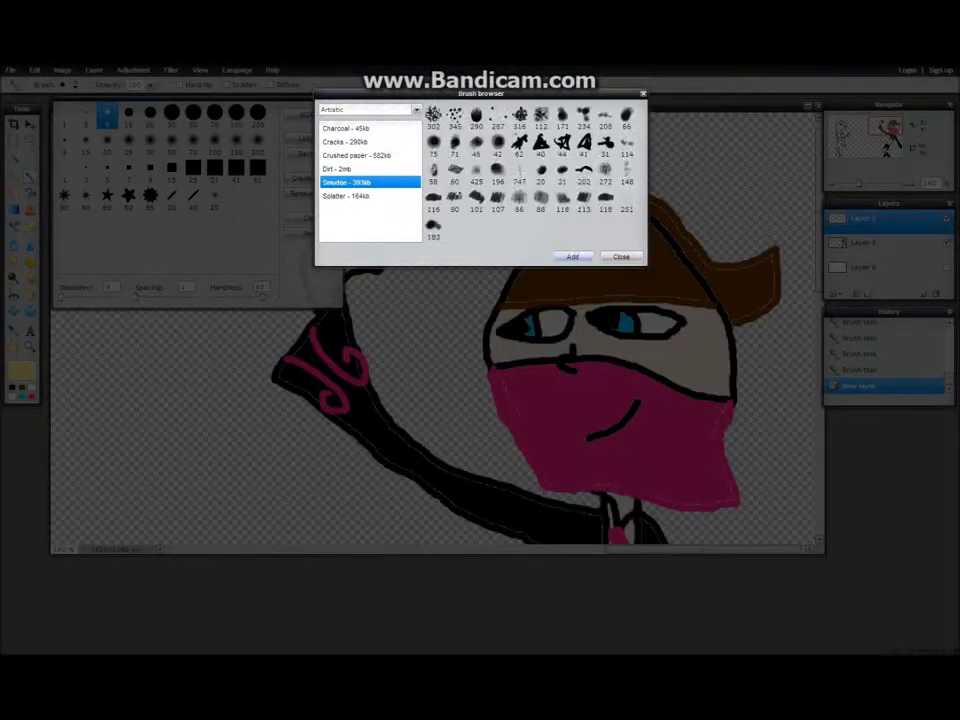
click(573, 256)
click(64, 252)
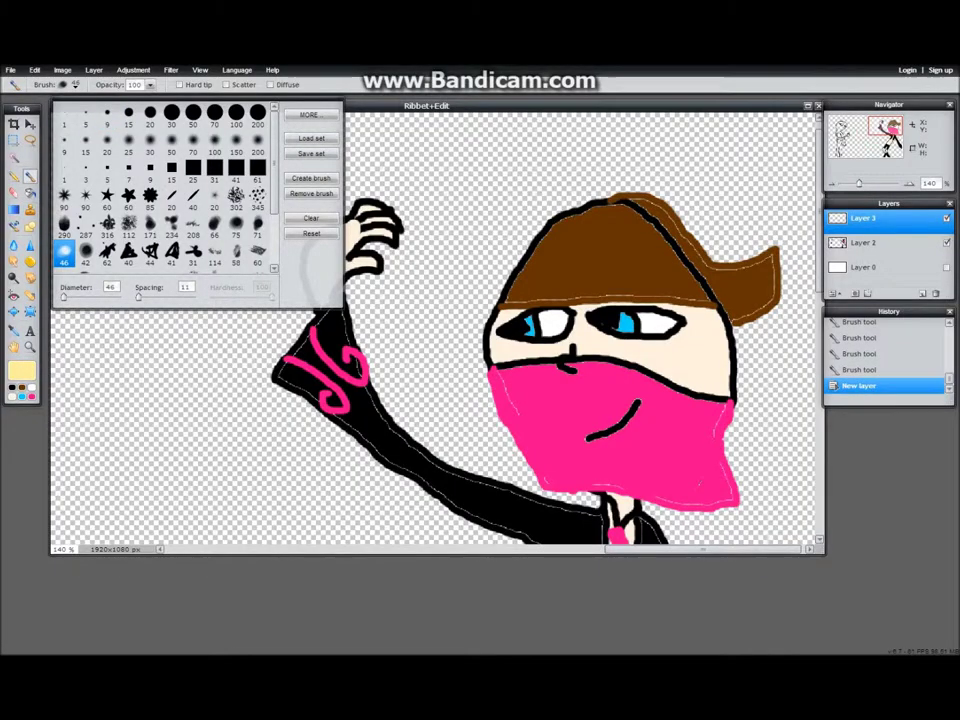
click(32, 397)
drag(638, 404, 590, 437)
key(ctrl+z)
Step: Look through the other categories of the brush browser for additional brushes
click(75, 86)
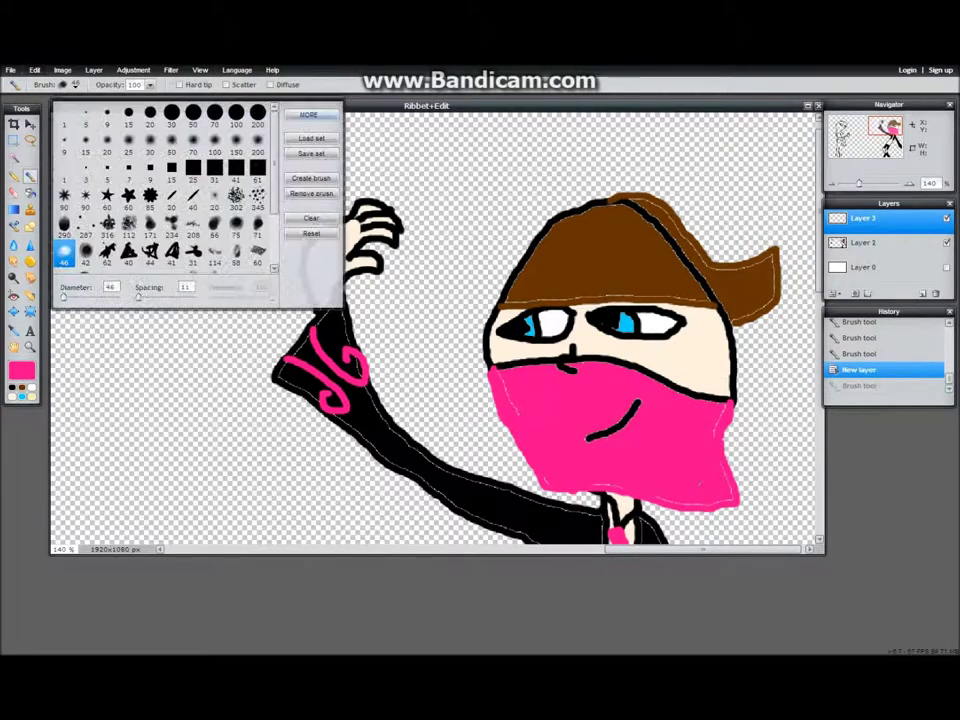
click(310, 115)
click(416, 110)
click(370, 134)
click(545, 387)
click(416, 110)
click(334, 122)
click(621, 257)
click(75, 86)
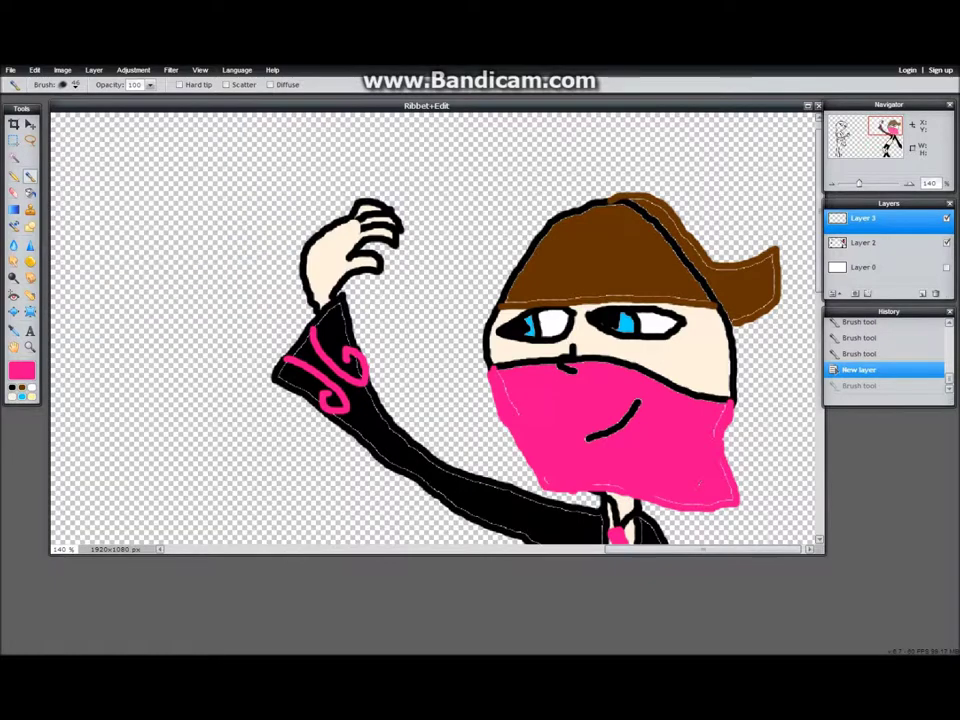
Step: Switch back to a small round brush and choose bright purple in another colour slot
click(185, 549)
click(75, 84)
click(69, 112)
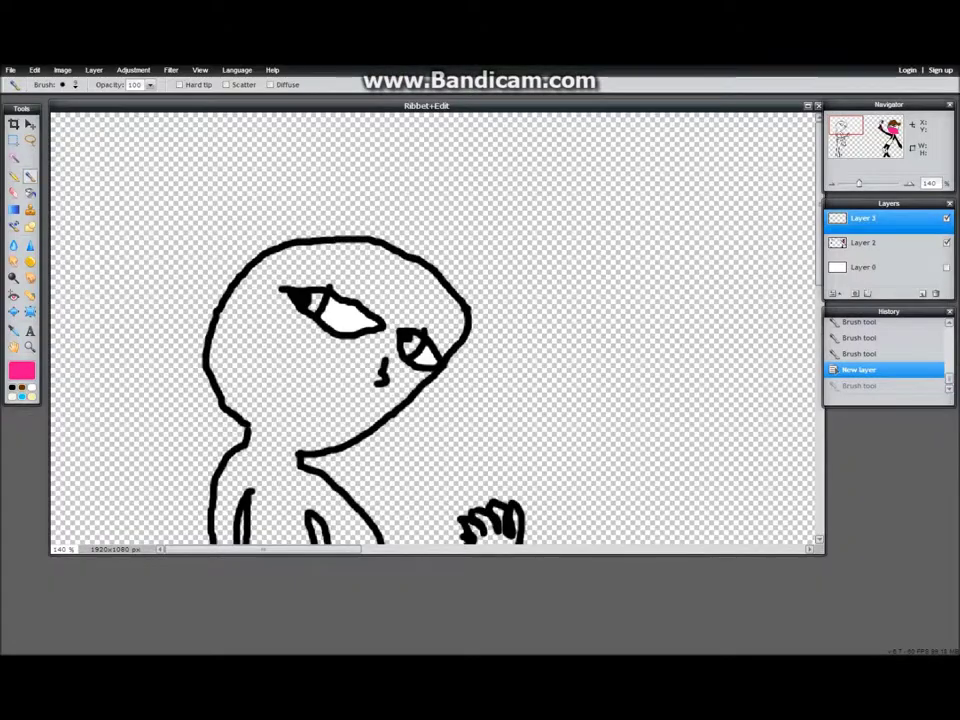
click(22, 397)
click(25, 369)
click(345, 195)
click(611, 331)
Step: Fill the left-hand figure's irises and the smaller eye's white with purple on Layer 2, undoing a fill made on the new layer
click(30, 194)
click(316, 298)
key(ctrl+z)
click(866, 243)
click(312, 298)
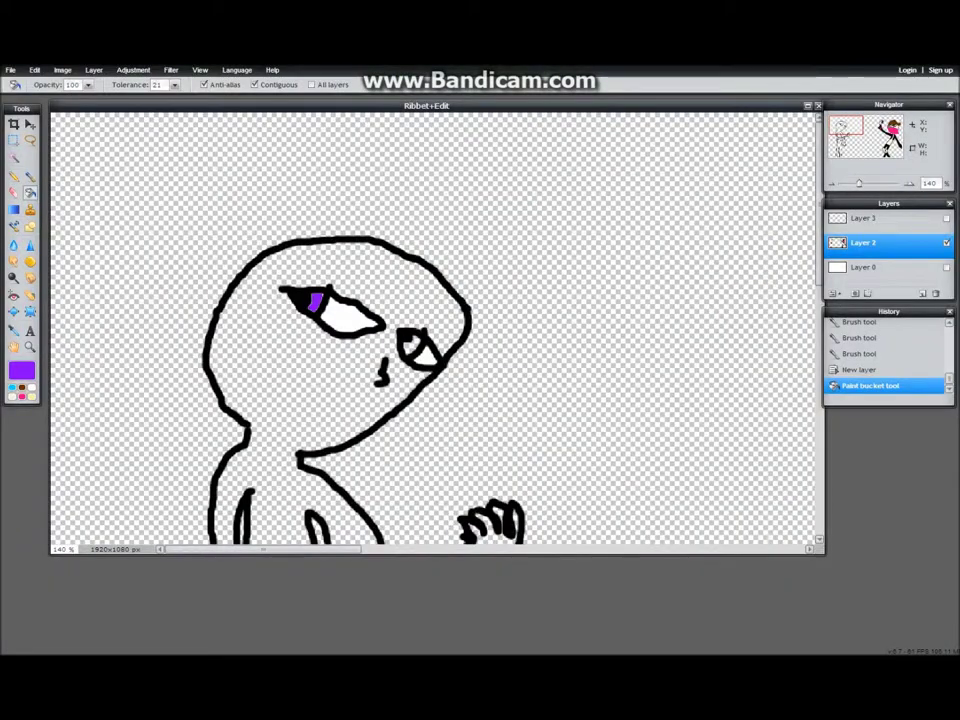
click(410, 343)
click(427, 356)
Step: Brush purple over the smaller eye's dividing line, and paint its pupil and a thick outline around the eye in black
key(b)
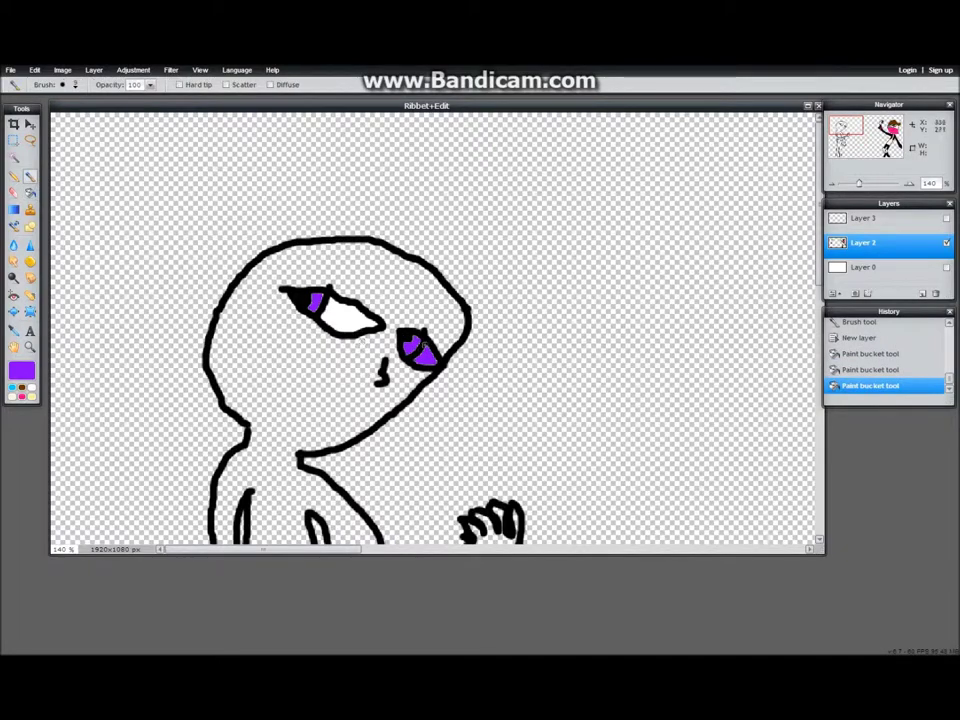
click(431, 365)
click(22, 371)
click(407, 240)
click(611, 332)
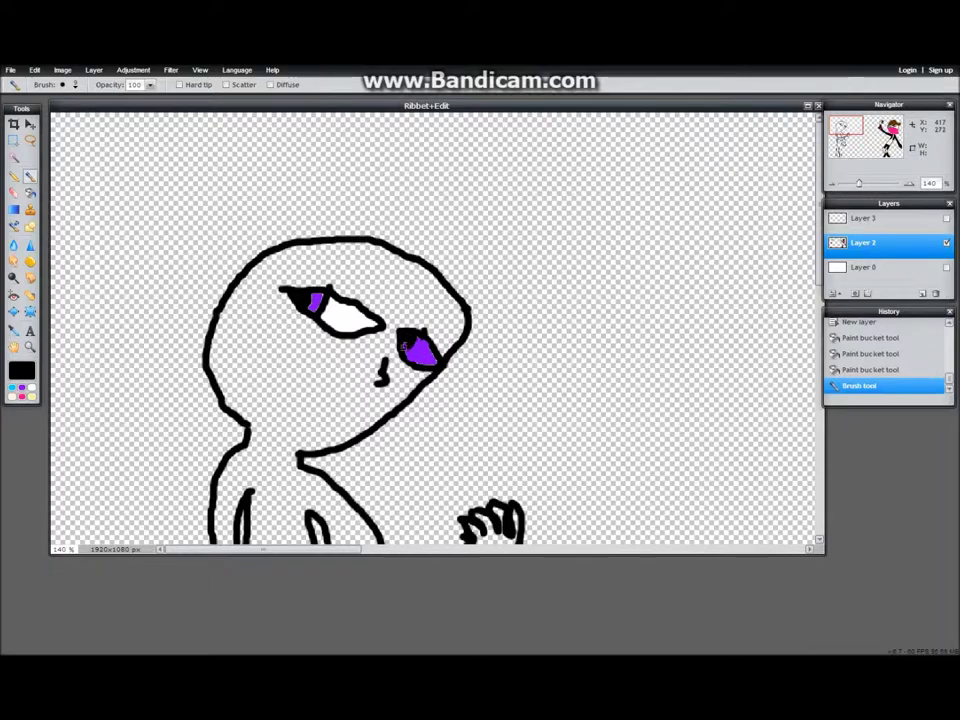
scroll(435, 330, down, 3)
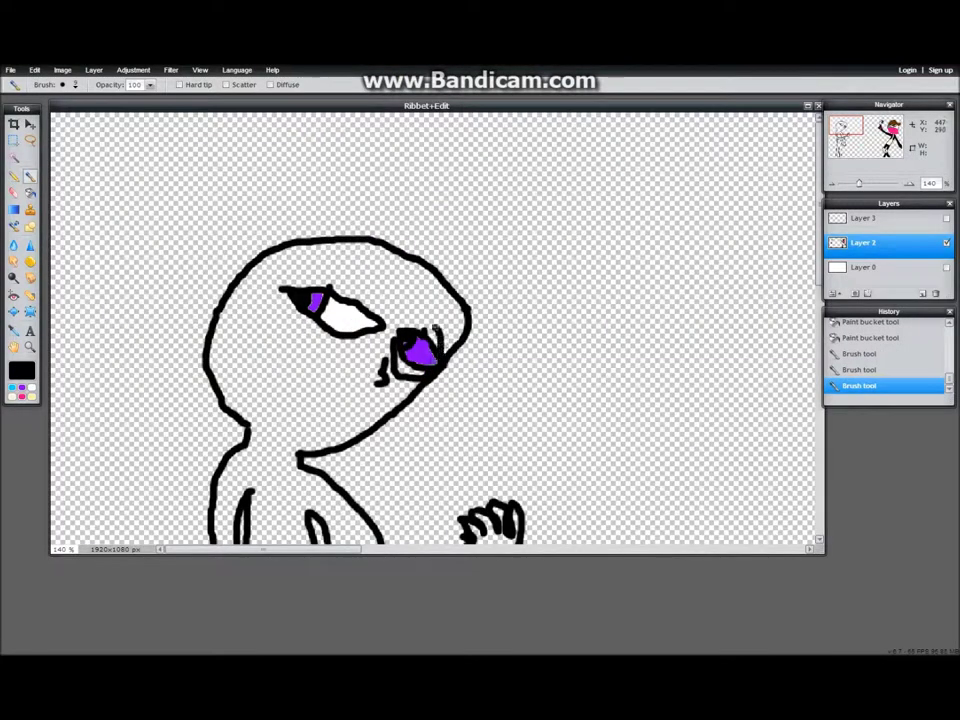
drag(438, 342, 425, 327)
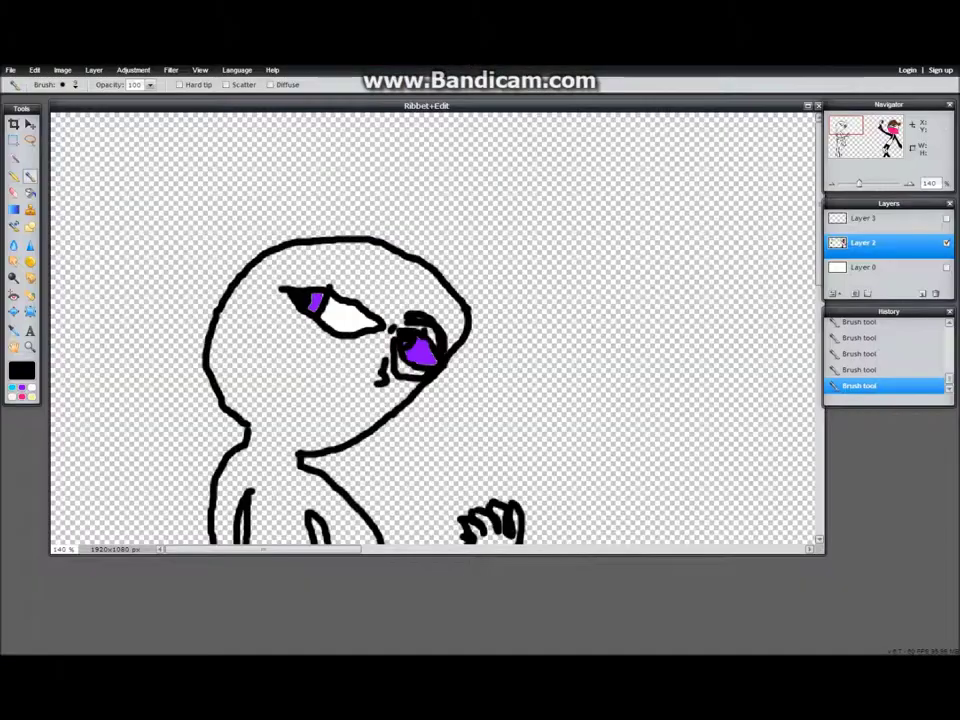
Step: Draw a curved mask edge across the left-hand figure's face below the eyes and fill the lower face black
mouse_move(237, 285)
mouse_down()
mouse_move(283, 343)
mouse_move(333, 379)
mouse_move(396, 398)
mouse_up()
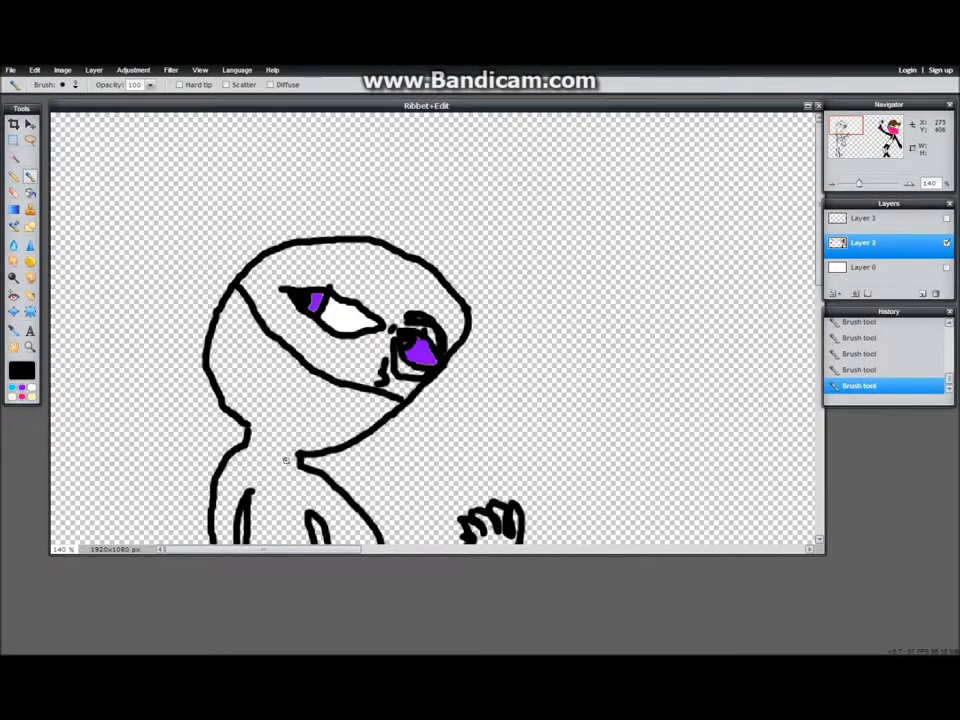
key(g)
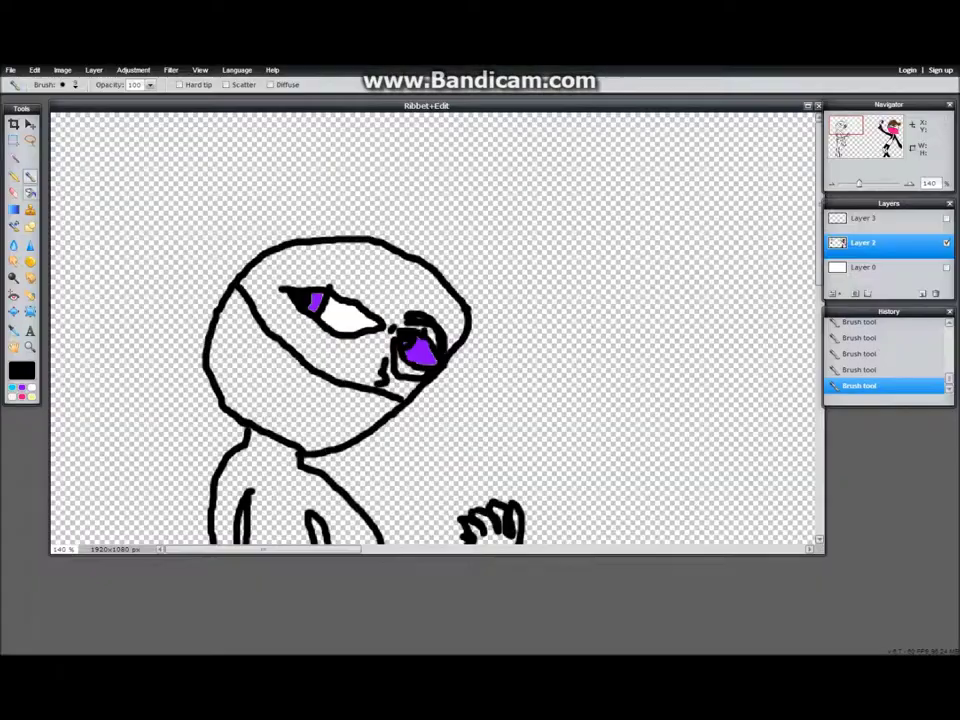
click(260, 410)
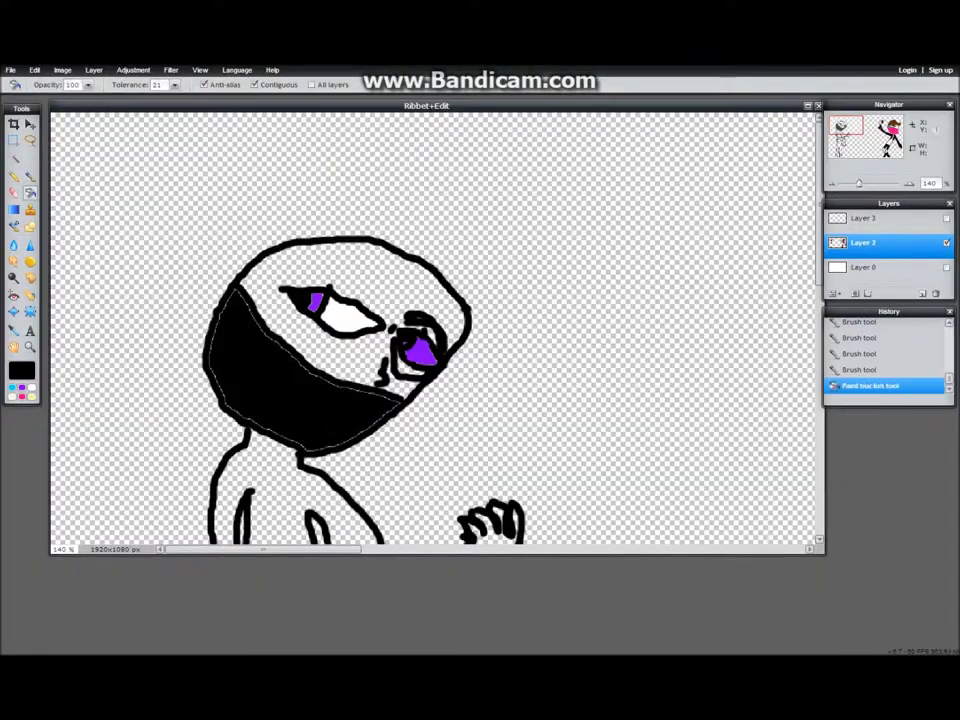
Step: Paint a black band across the left-hand figure's neck beneath the mask
scroll(435, 330, down, 5)
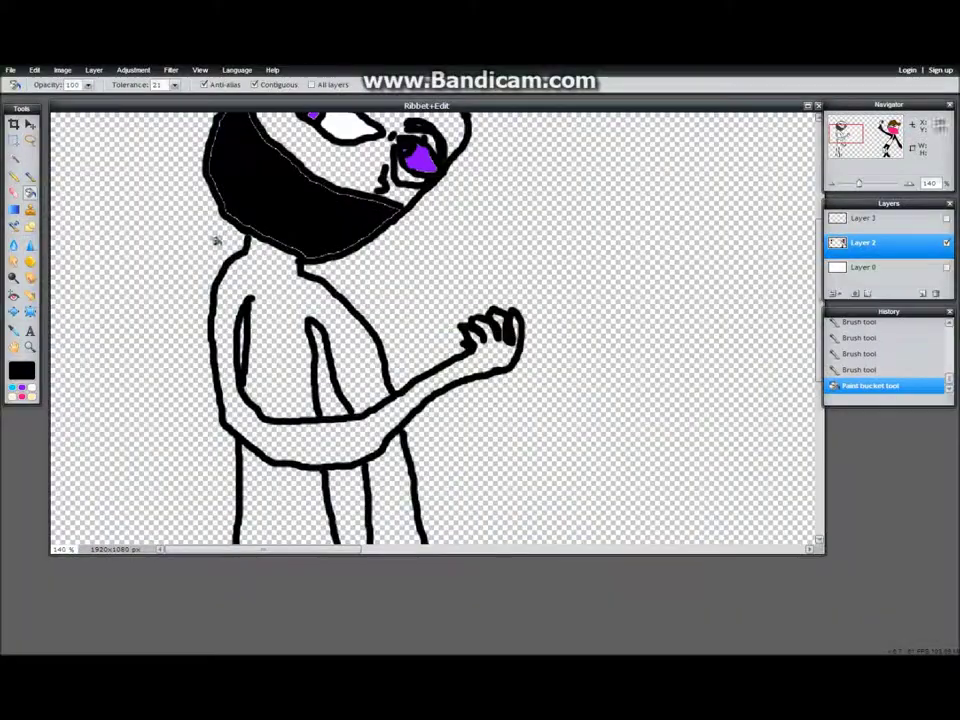
key(b)
drag(250, 247, 301, 271)
mouse_move(300, 267)
mouse_down()
mouse_move(272, 259)
mouse_move(294, 271)
mouse_up()
Step: Outline a long flowing cape tail and a shorter flap behind the left-hand figure's body and fill both black
mouse_move(202, 258)
mouse_down()
mouse_move(176, 334)
mouse_move(137, 508)
mouse_move(69, 536)
mouse_up()
scroll(69, 536, down, 4)
mouse_move(75, 386)
mouse_down()
mouse_move(57, 462)
mouse_move(128, 412)
mouse_move(192, 327)
mouse_move(194, 175)
mouse_move(200, 125)
mouse_up()
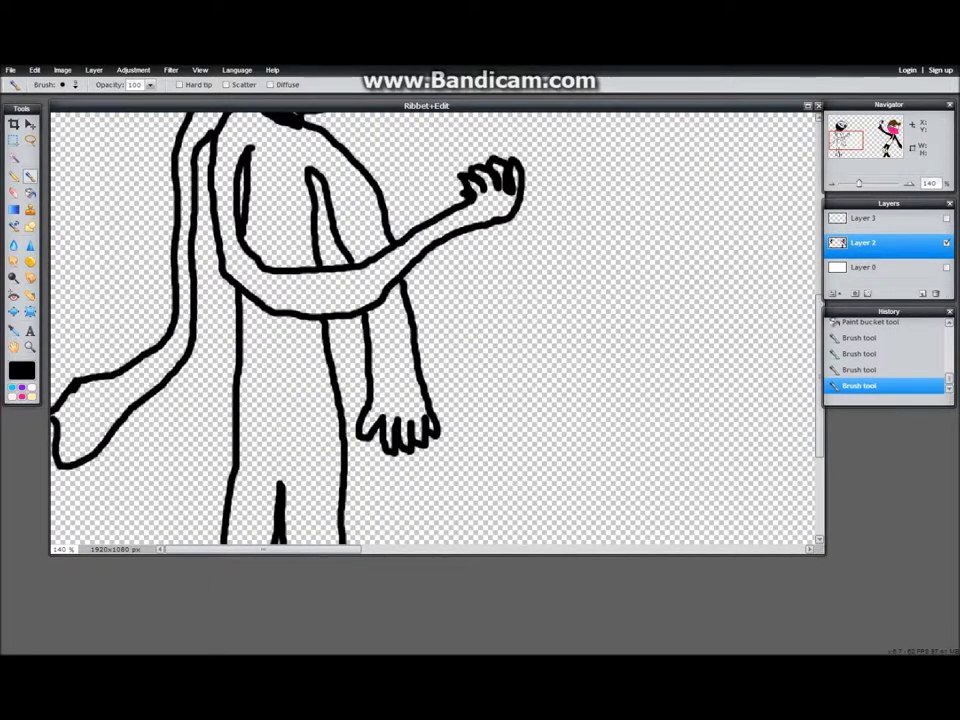
scroll(113, 233, up, 3)
drag(221, 382, 172, 540)
scroll(175, 530, down, 7)
mouse_move(172, 281)
mouse_down()
mouse_move(227, 300)
mouse_move(199, 494)
mouse_up()
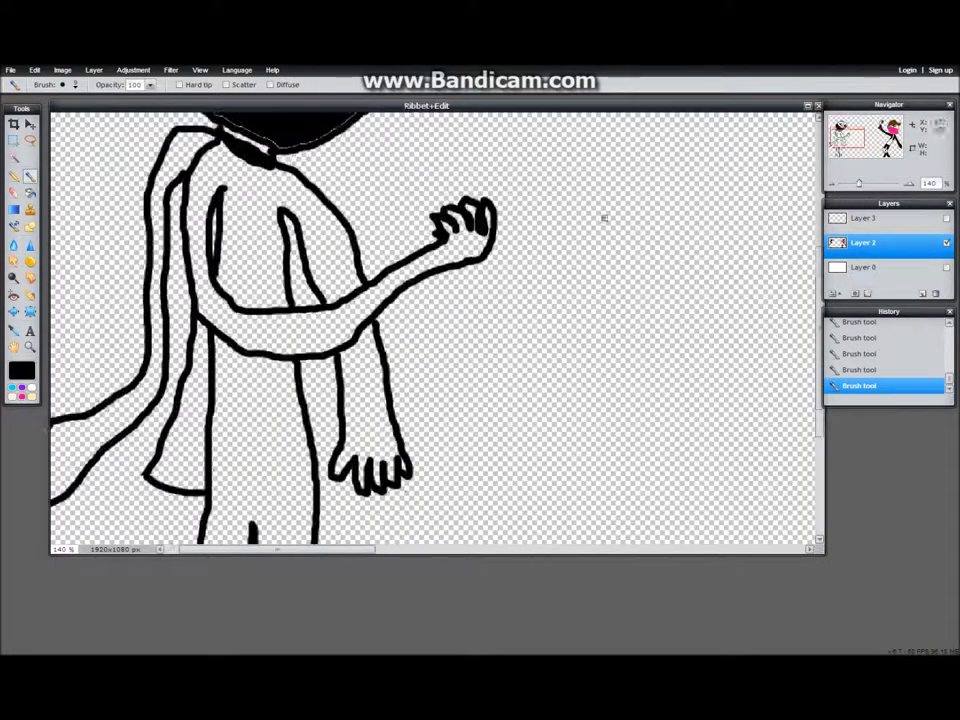
click(30, 193)
click(197, 449)
click(89, 414)
click(109, 415)
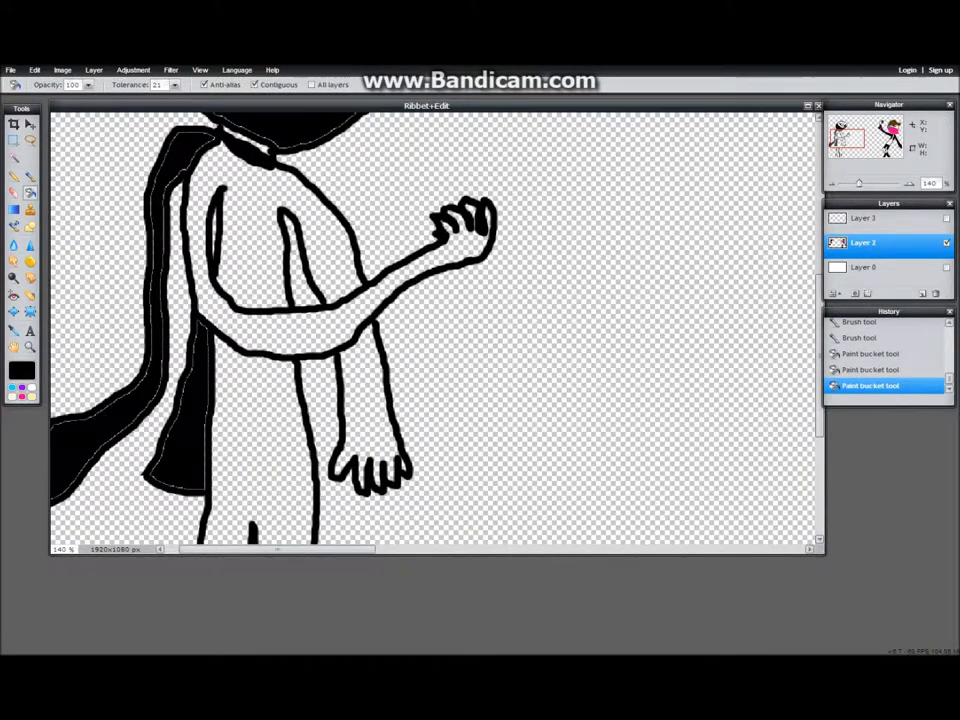
Step: Choose golden yellow and brush a hem line across both of the left-hand figure's thighs, undoing a first misdrawn line
scroll(435, 330, up, 5)
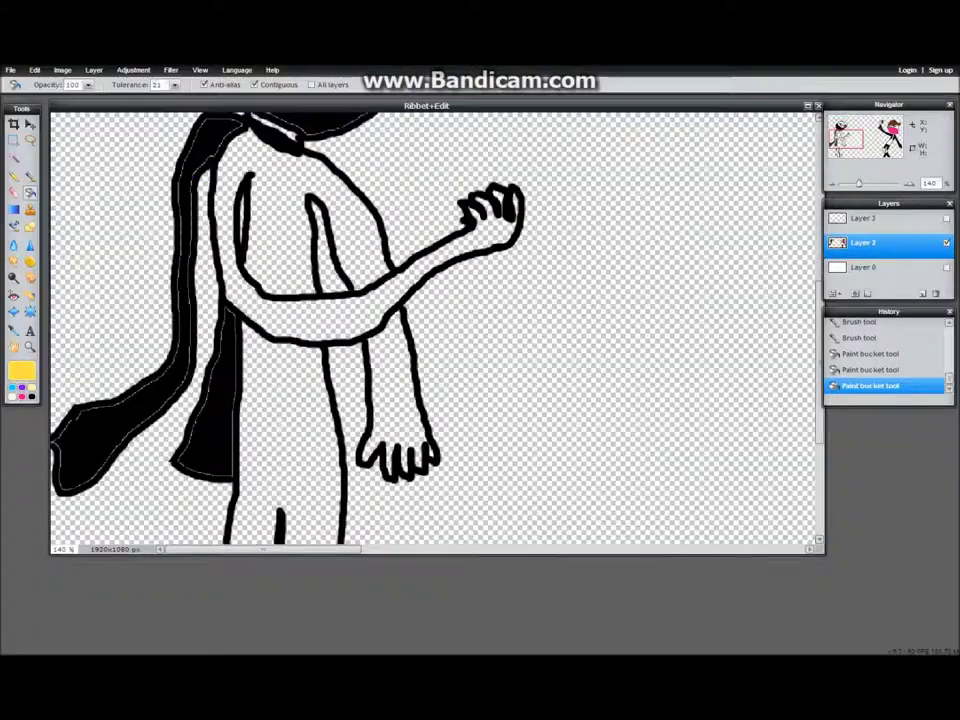
scroll(435, 330, down, 5)
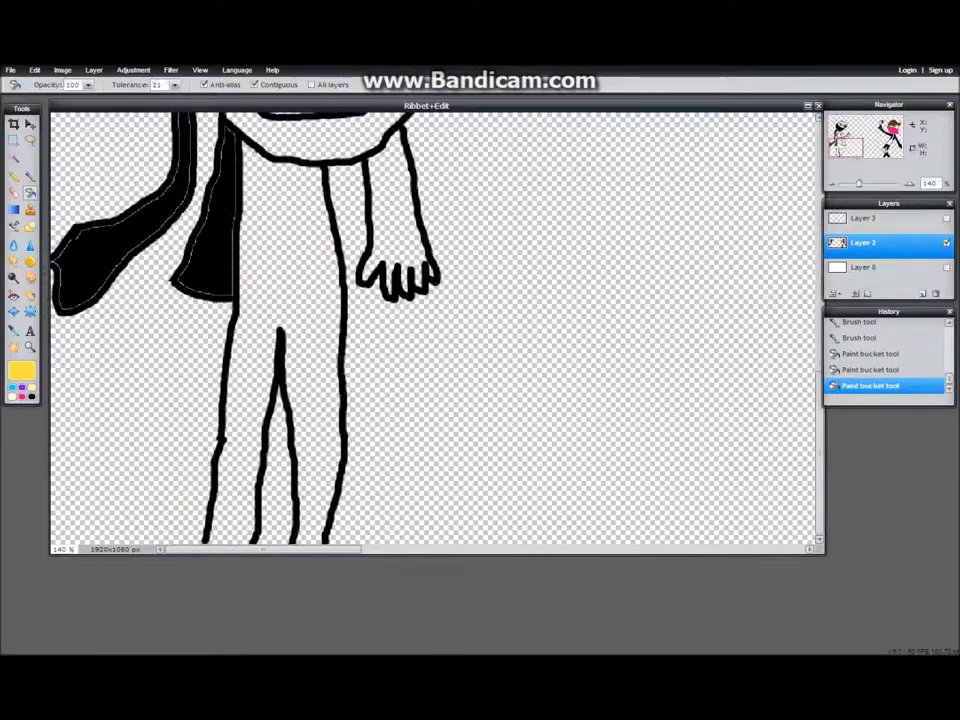
key(b)
mouse_move(224, 400)
mouse_down()
mouse_move(270, 390)
mouse_move(281, 330)
mouse_up()
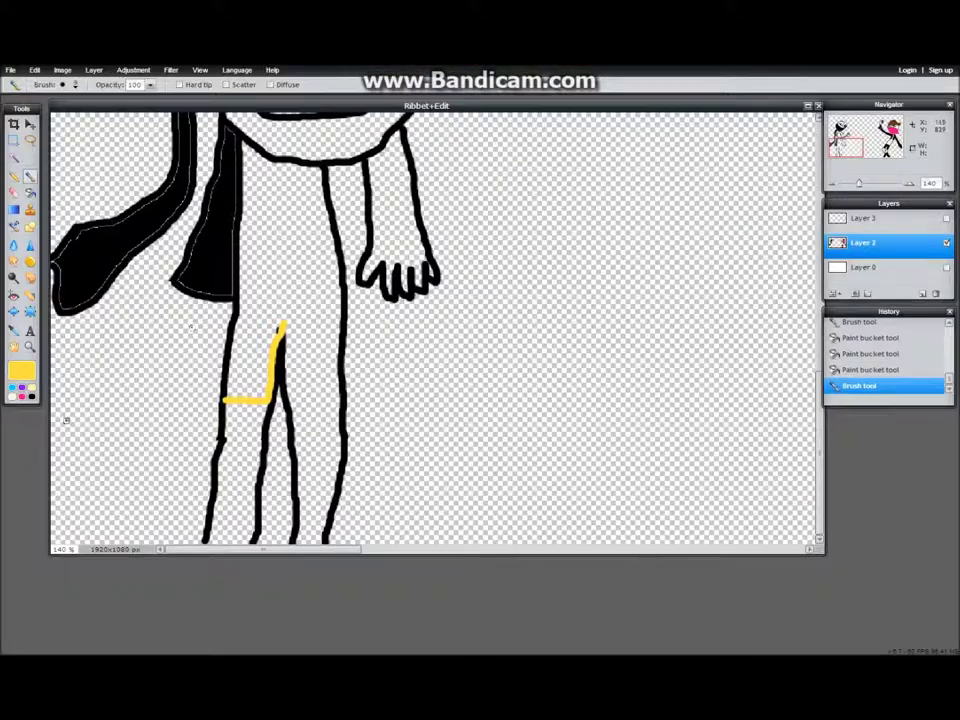
key(ctrl+z)
drag(224, 395, 340, 388)
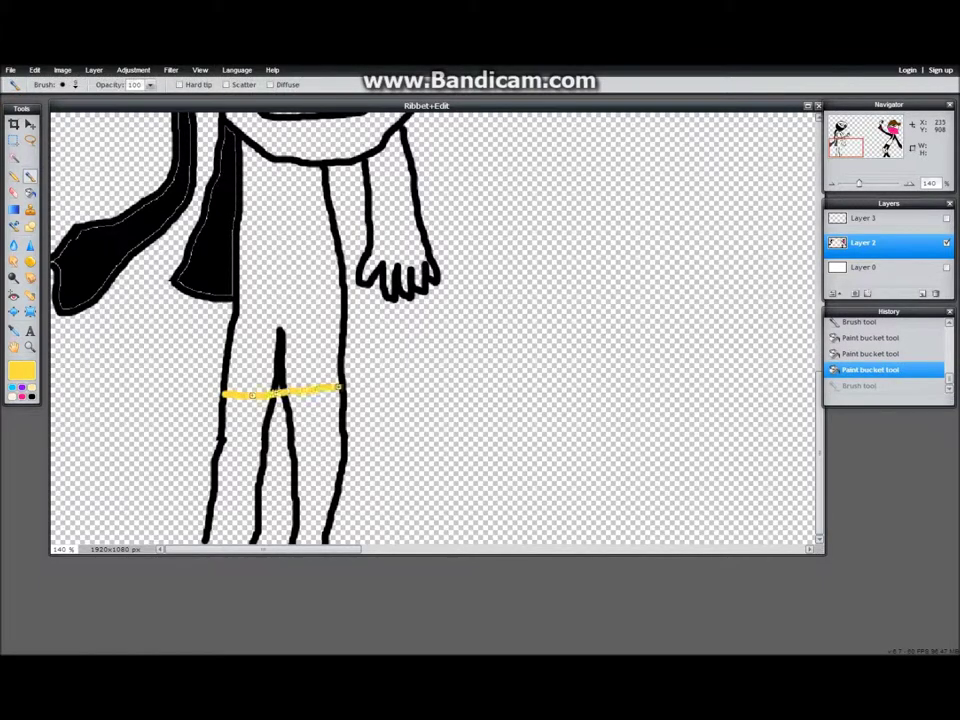
Step: Choose dark purple, paint over the leg divider above the yellow hem and fill the lower dress
double_click(32, 397)
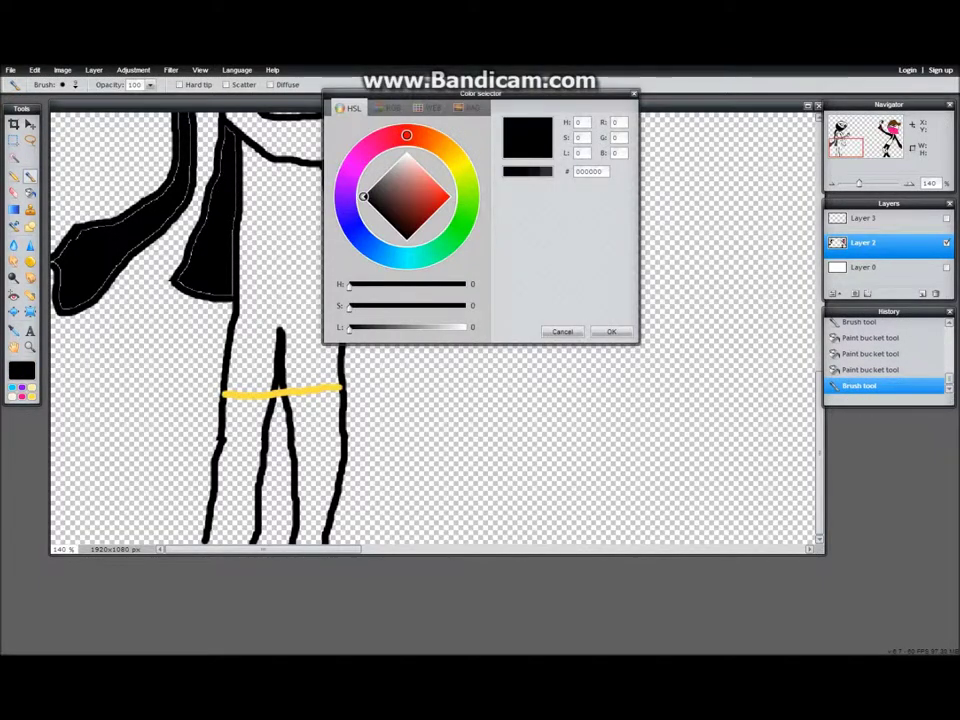
click(345, 197)
click(431, 213)
click(611, 332)
mouse_move(280, 378)
mouse_down()
mouse_move(284, 324)
mouse_move(281, 383)
mouse_up()
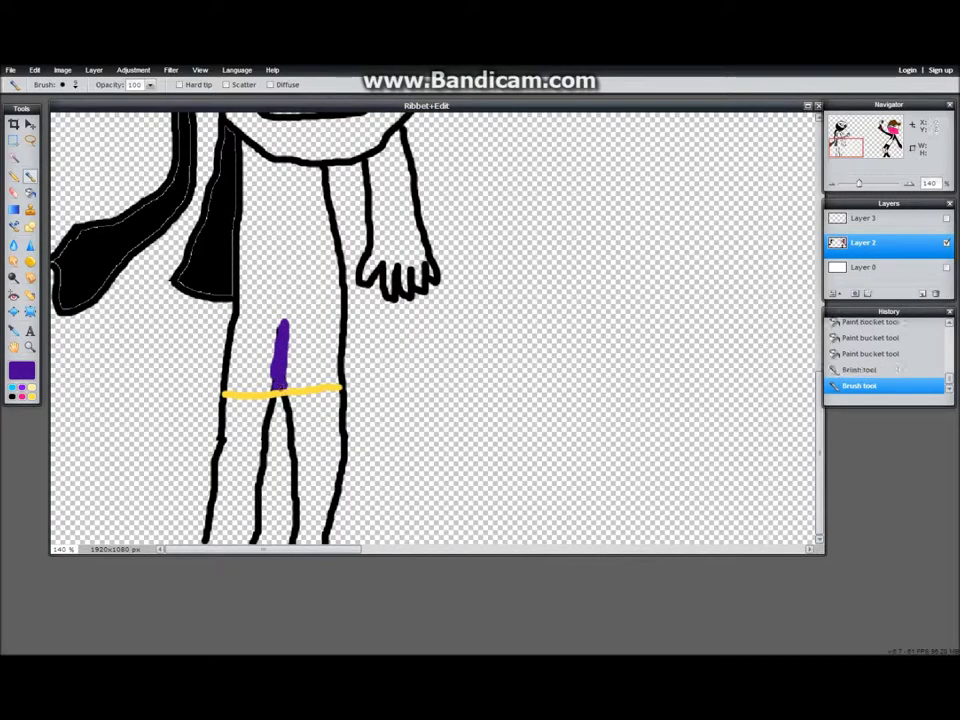
key(k)
click(261, 268)
Step: Draw a dark purple neckline across the left-hand figure's chest and fill the upper dress below it
scroll(270, 543, up, 5)
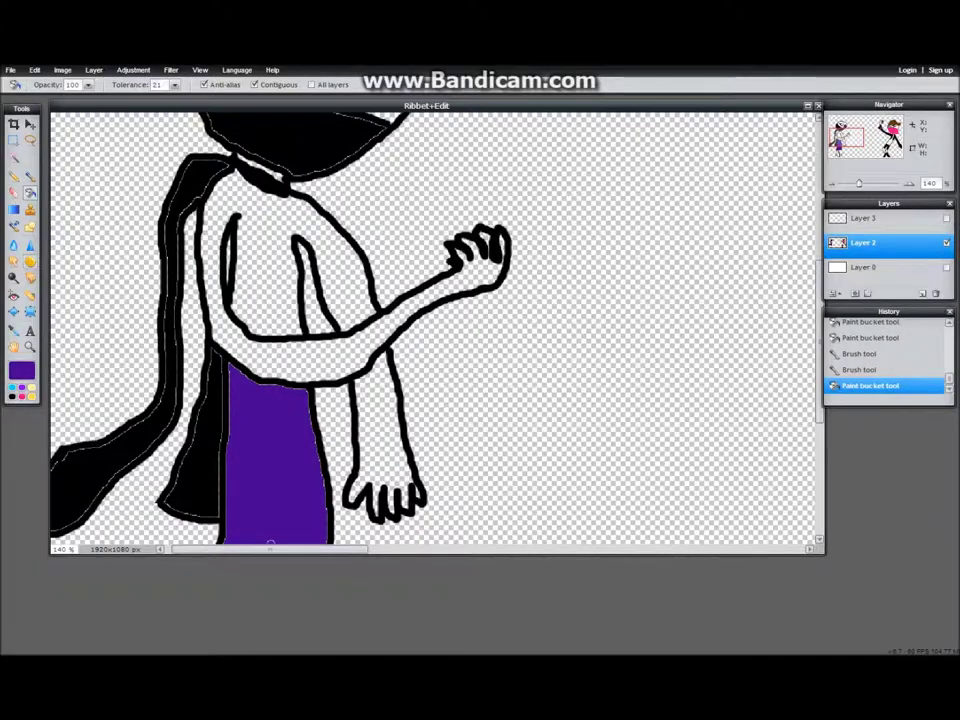
key(b)
drag(252, 222, 290, 238)
key(k)
click(247, 266)
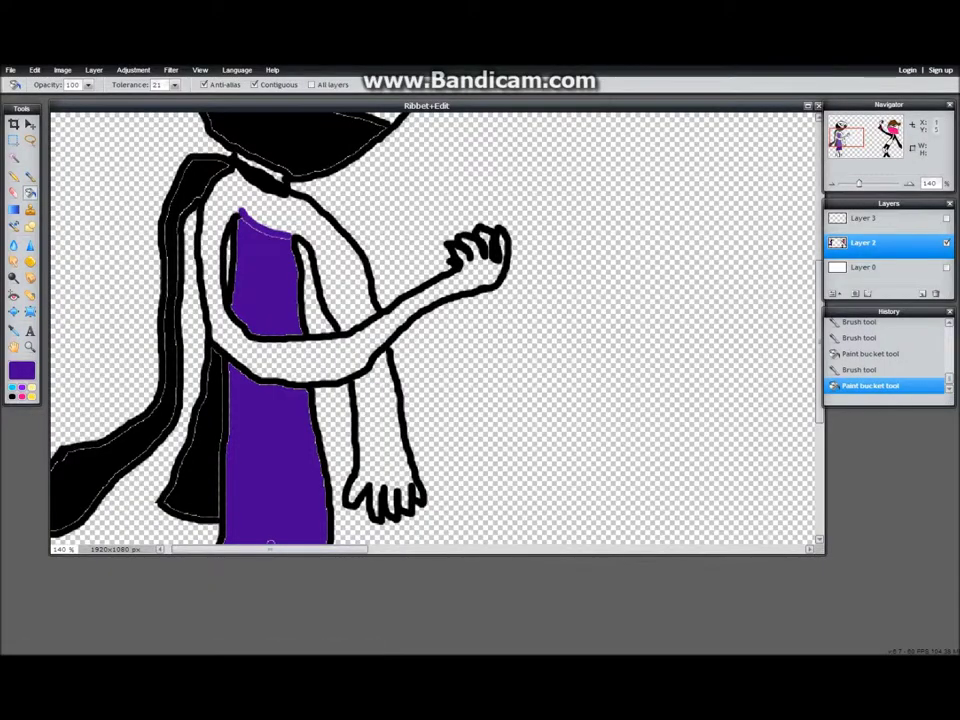
Step: Choose dark grey, brush a jagged fur collar around the left-hand figure's shoulders and fill it
scroll(270, 543, down, 3)
scroll(270, 543, up, 7)
click(12, 397)
click(22, 370)
click(388, 171)
click(379, 180)
click(611, 332)
key(b)
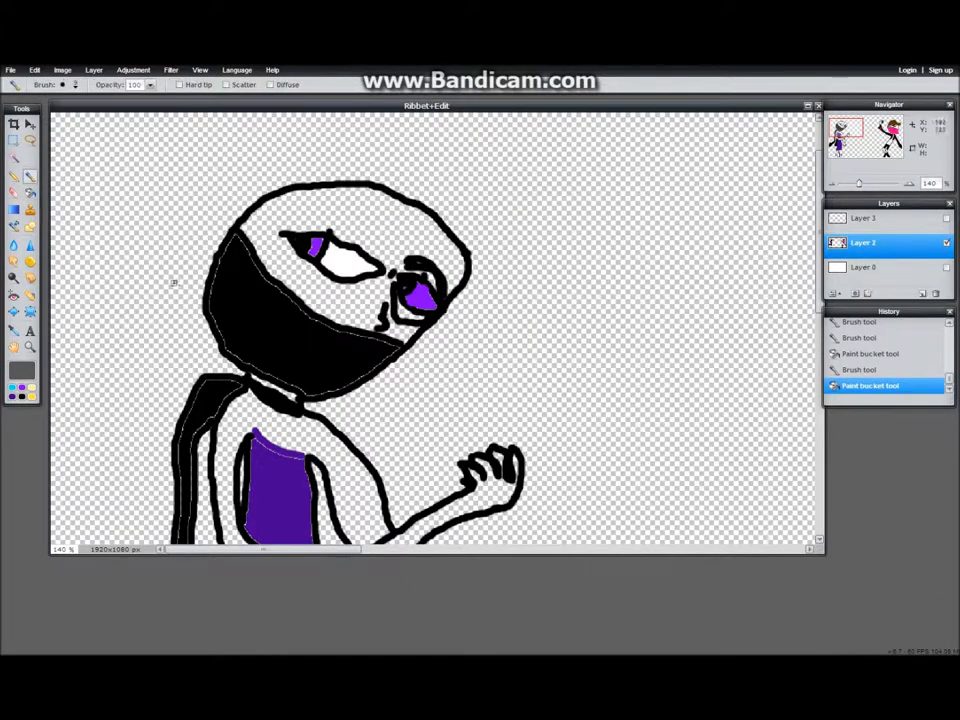
mouse_move(236, 400)
mouse_down()
mouse_move(205, 420)
mouse_move(340, 458)
mouse_move(350, 445)
mouse_up()
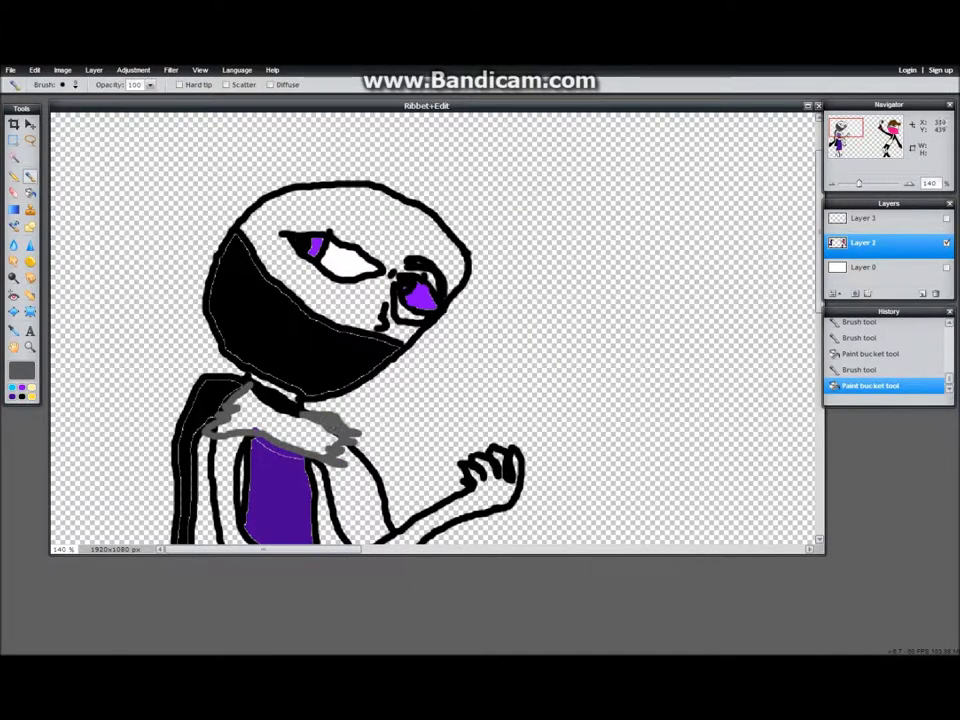
key(g)
click(283, 421)
Step: Brush a dark grey bow below the fur collar, fill its loops, and switch the colour back to black
mouse_move(847, 129)
mouse_down()
mouse_move(854, 140)
mouse_move(847, 133)
mouse_up()
click(30, 177)
mouse_move(257, 331)
mouse_down()
mouse_move(272, 350)
mouse_move(259, 340)
mouse_move(234, 354)
mouse_move(251, 328)
mouse_move(271, 332)
mouse_up()
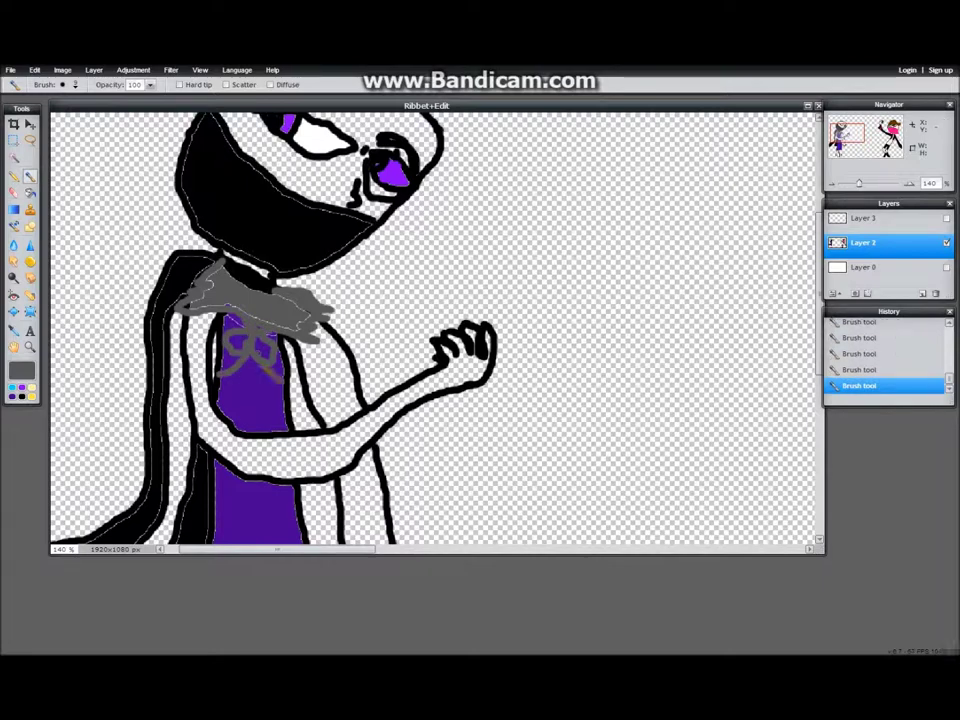
key(g)
click(258, 345)
click(258, 345)
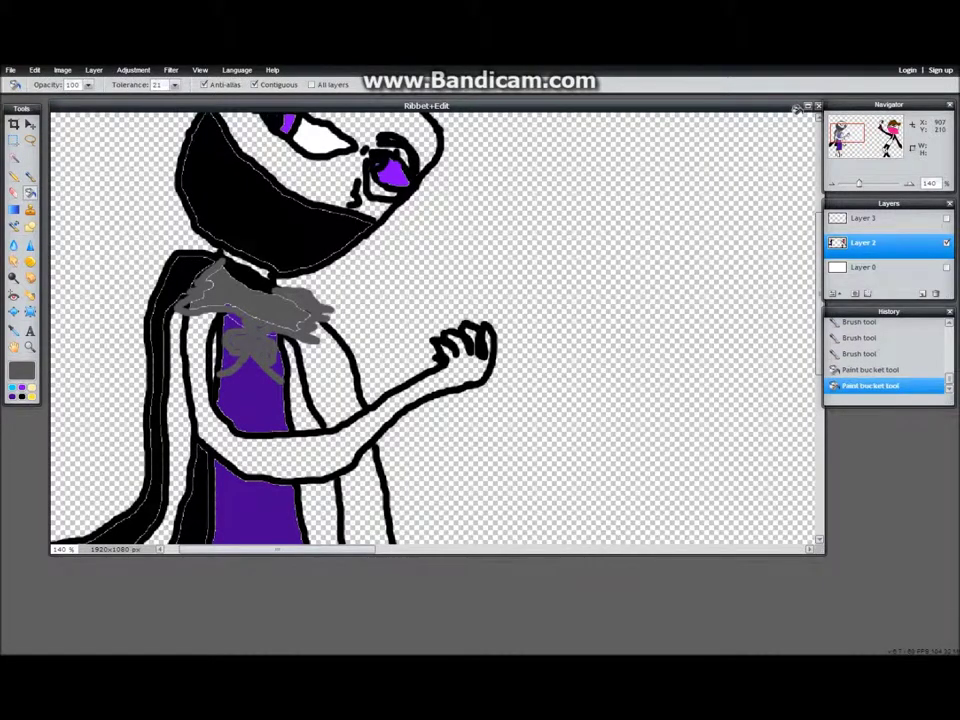
key(d)
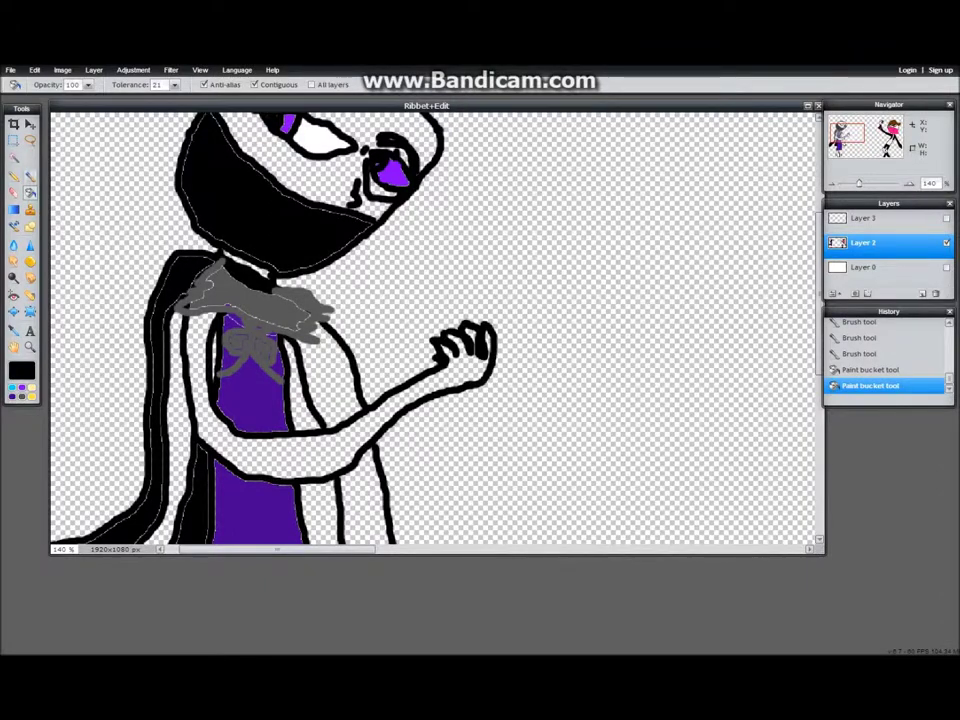
Step: Brush black sleeve edge lines across the left-hand figure's upper arms and forearms
key(b)
drag(189, 369, 198, 369)
mouse_move(398, 414)
mouse_down()
mouse_move(391, 398)
mouse_move(396, 412)
mouse_move(411, 343)
mouse_up()
drag(320, 304, 363, 276)
drag(206, 300, 219, 300)
drag(359, 432, 383, 430)
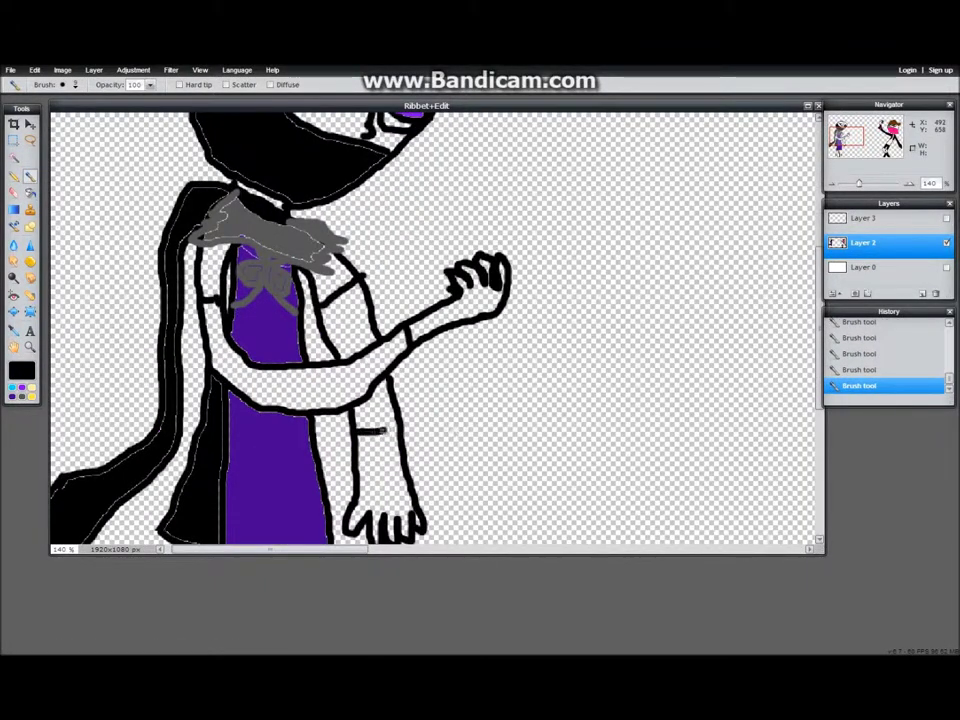
Step: Fill the left-hand figure's sleeve sections on both arms with black
click(30, 194)
click(262, 379)
click(266, 380)
click(354, 320)
click(376, 408)
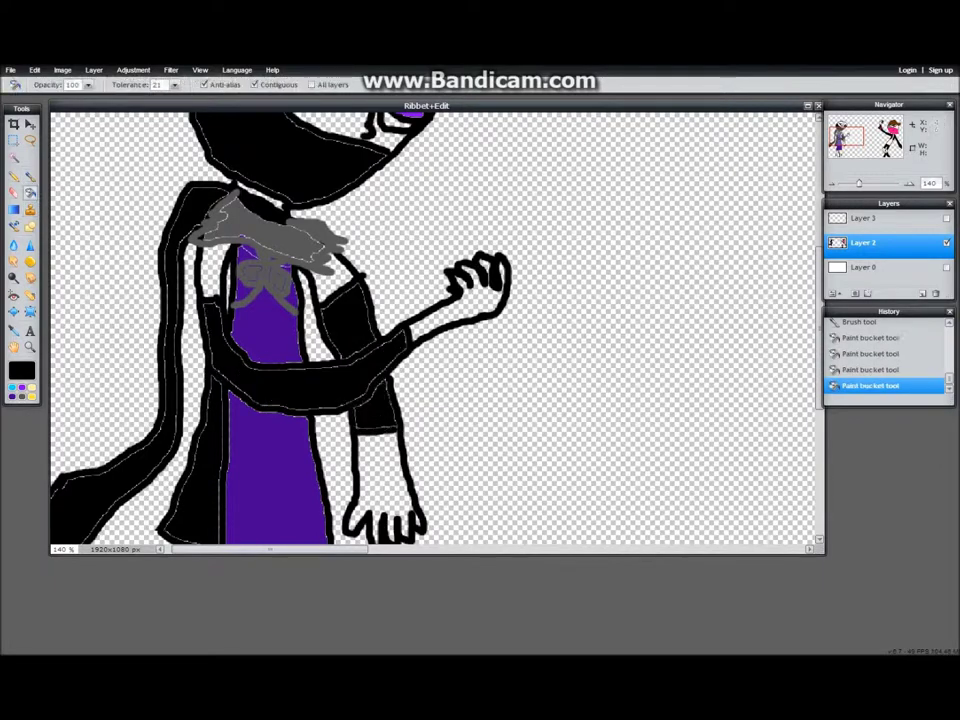
Step: Switch to bright purple and fill both of the left-hand figure's gloves and both legs below the yellow hem
click(22, 388)
click(384, 482)
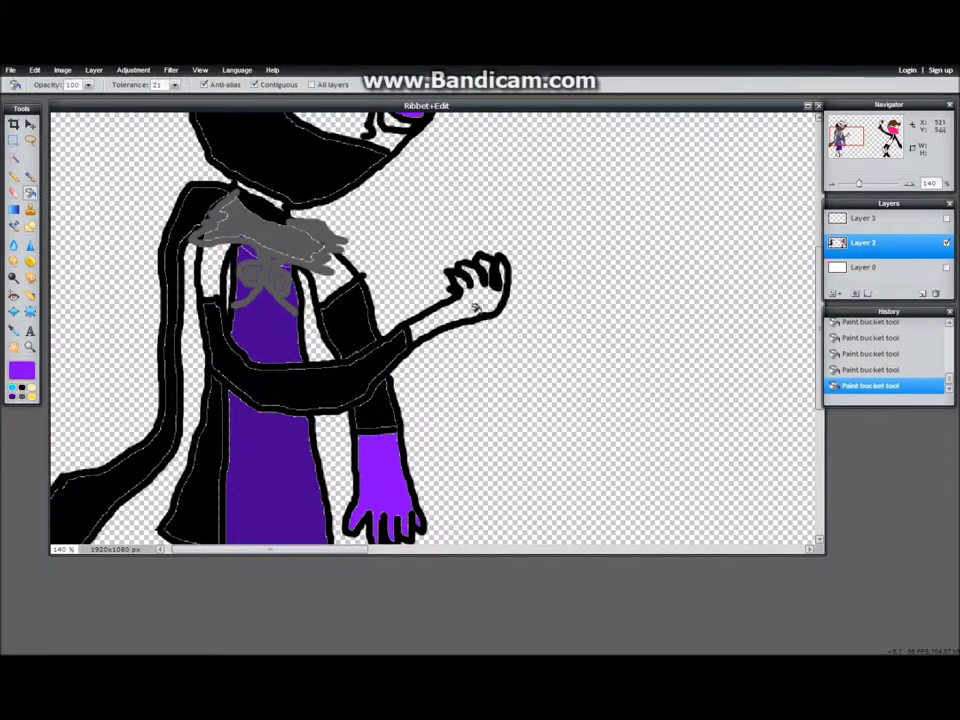
click(474, 307)
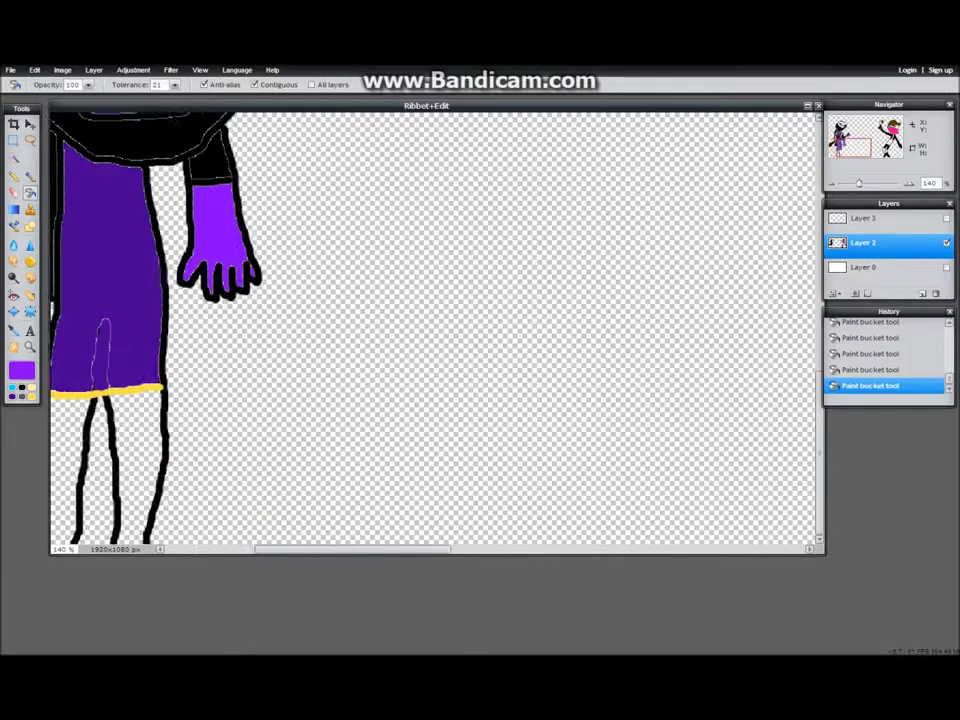
click(140, 450)
click(64, 426)
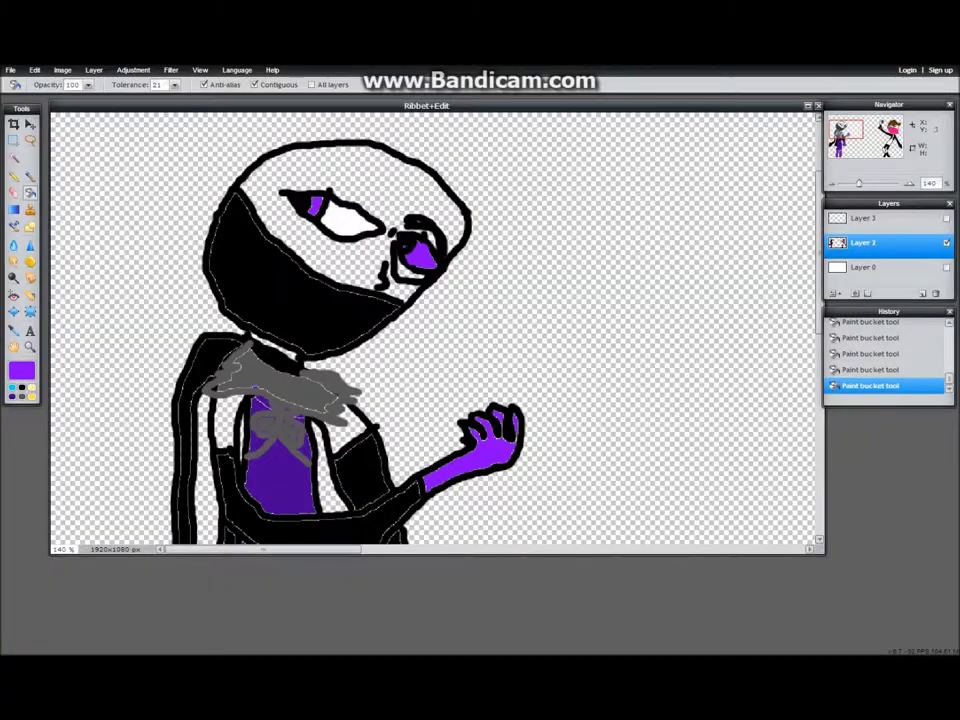
Step: Brush two dark grey lines across the left-hand figure's waist and fill the band between them as a belt
click(30, 177)
scroll(434, 330, down, 5)
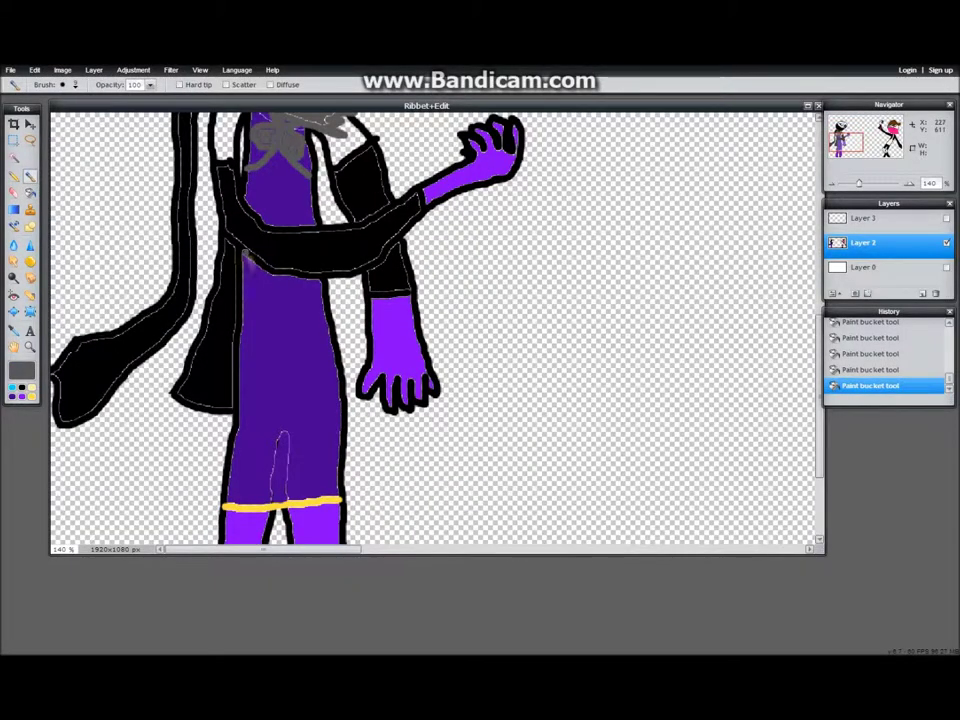
key(g)
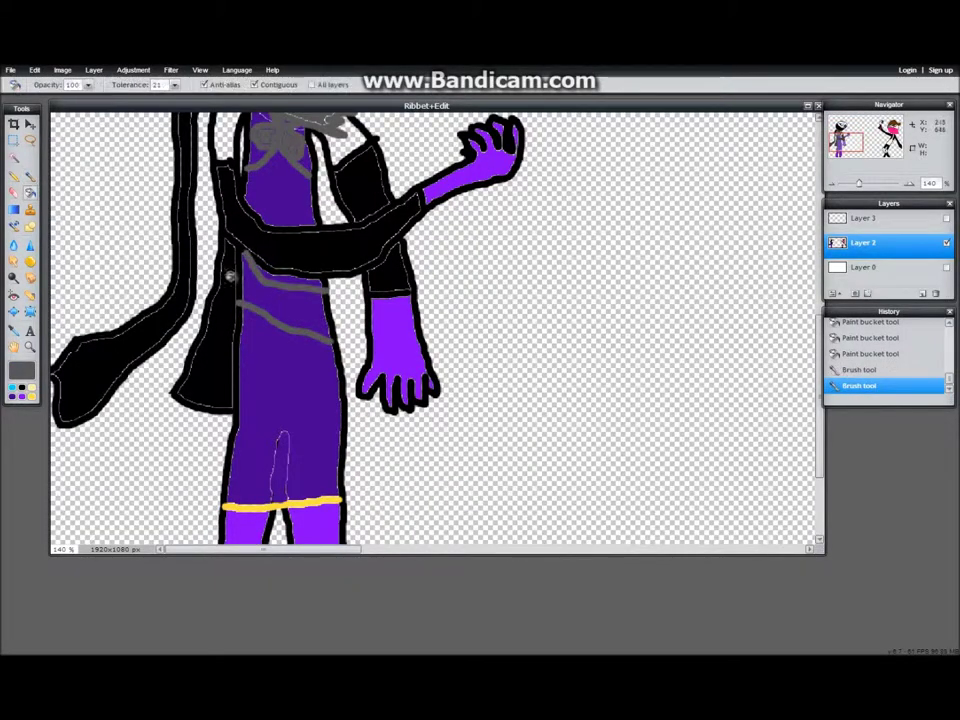
click(276, 291)
Step: Choose dark red 821717 and brush the left-hand figure's fringe over one eye, the hairline and a bump on top of the head
scroll(435, 330, up, 3)
scroll(435, 330, down, 1)
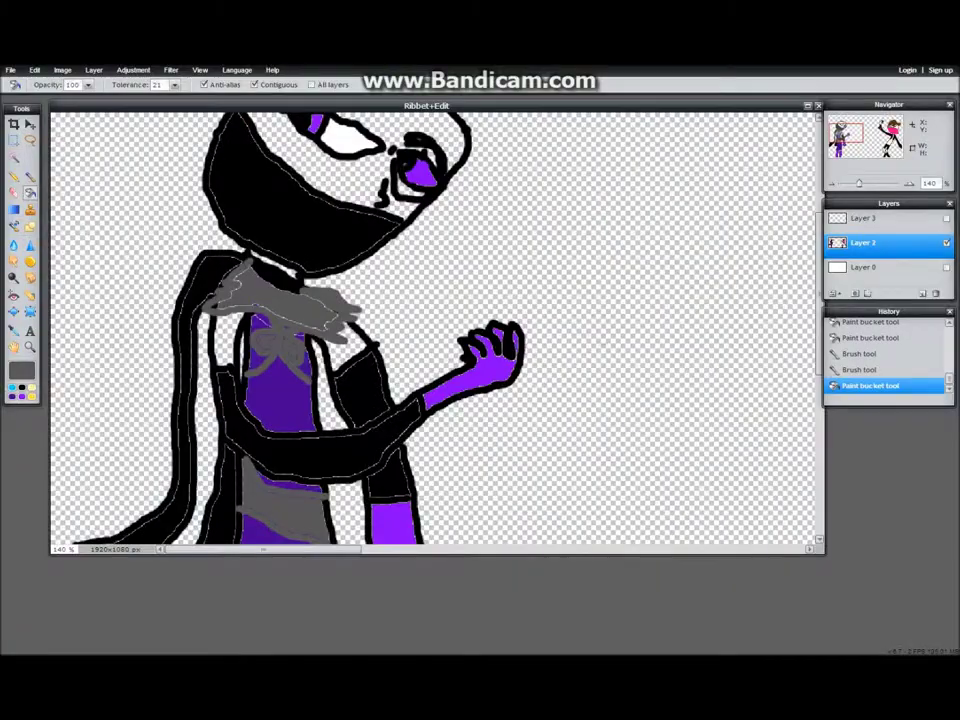
click(21, 370)
click(420, 208)
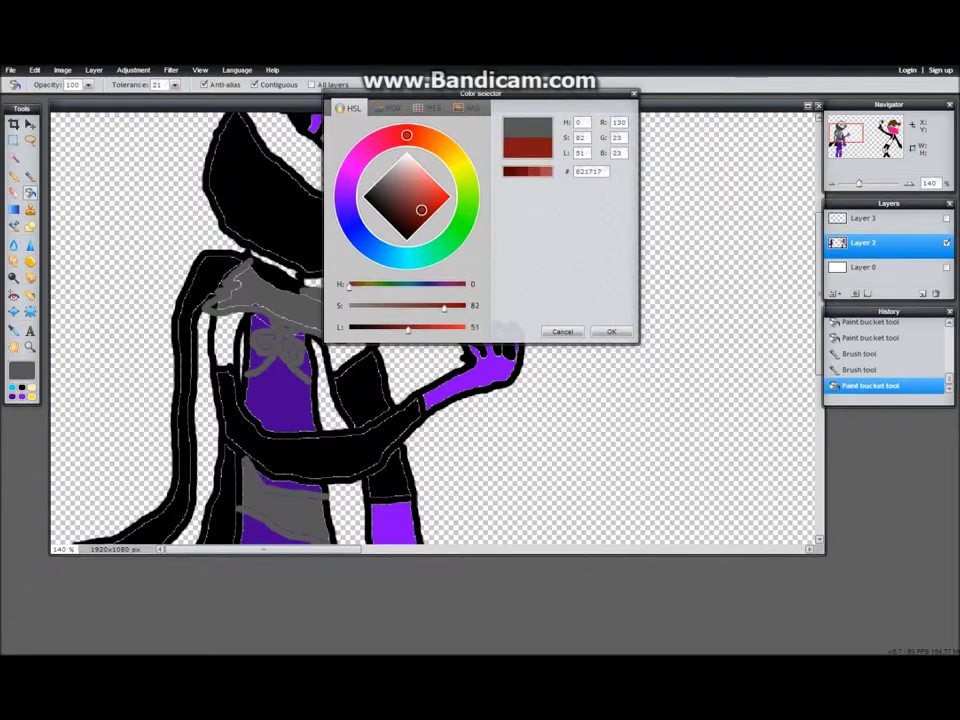
click(613, 330)
scroll(435, 330, up, 3)
key(b)
drag(408, 296, 419, 321)
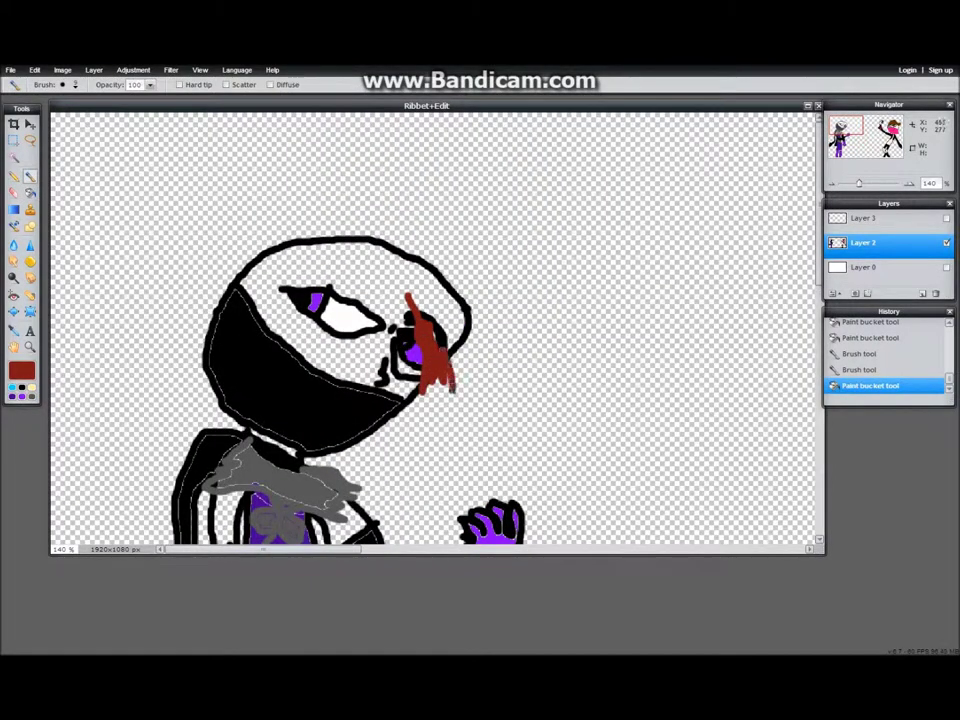
drag(444, 352, 453, 350)
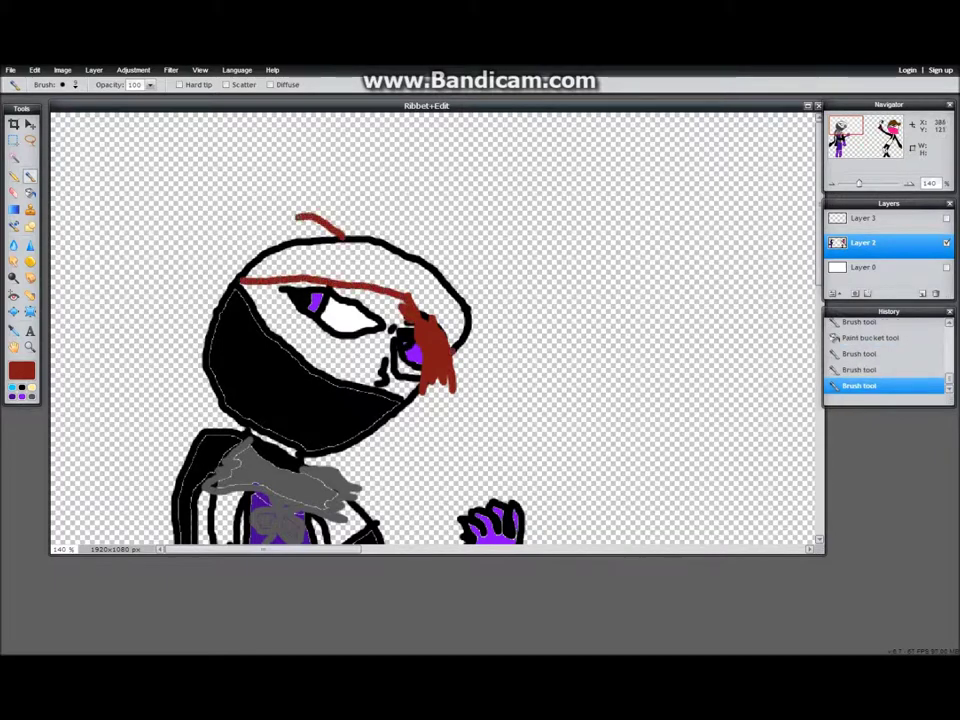
Step: Brush a long dark red ponytail outline behind the left-hand figure's raised hand and fill it
scroll(435, 330, down, 3)
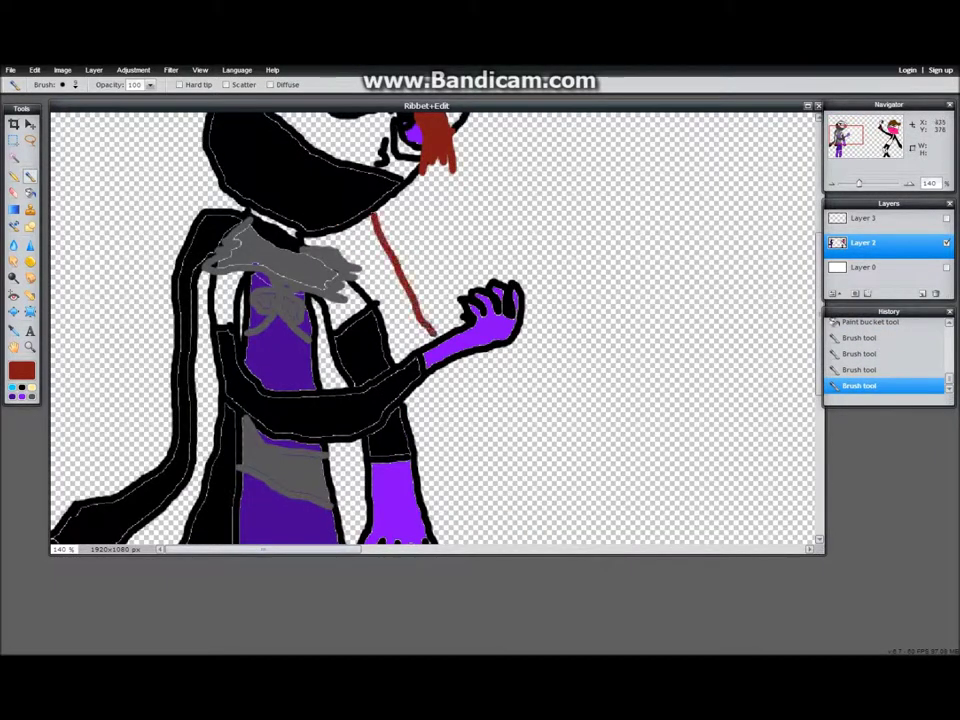
mouse_move(435, 336)
mouse_down()
mouse_move(553, 458)
mouse_move(640, 512)
mouse_move(685, 496)
mouse_move(507, 268)
mouse_up()
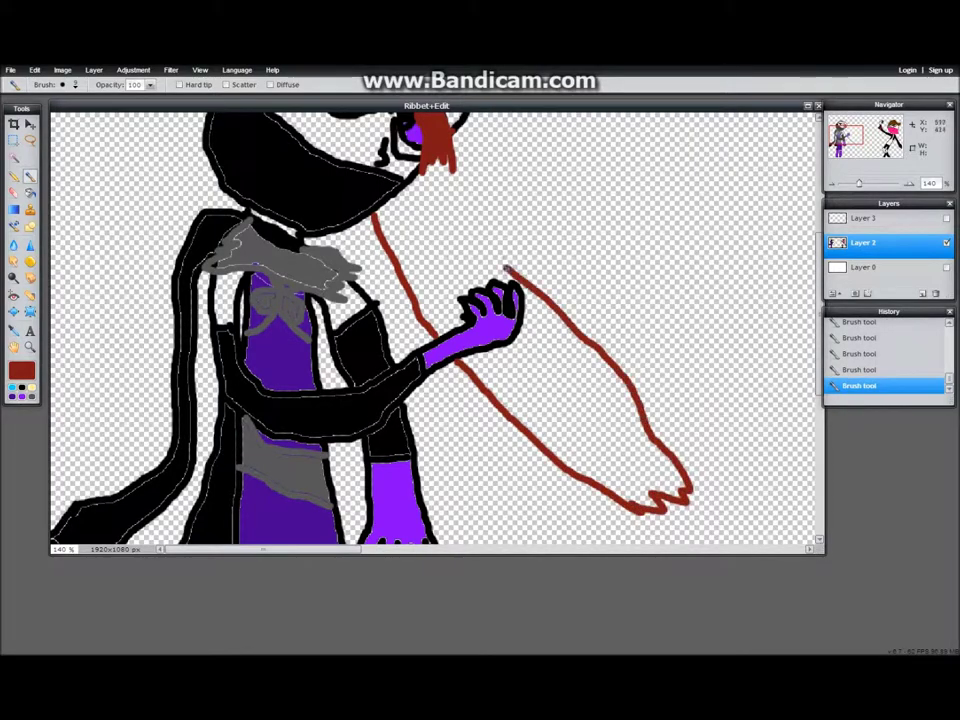
mouse_move(400, 200)
mouse_down()
mouse_move(480, 360)
mouse_move(650, 490)
mouse_up()
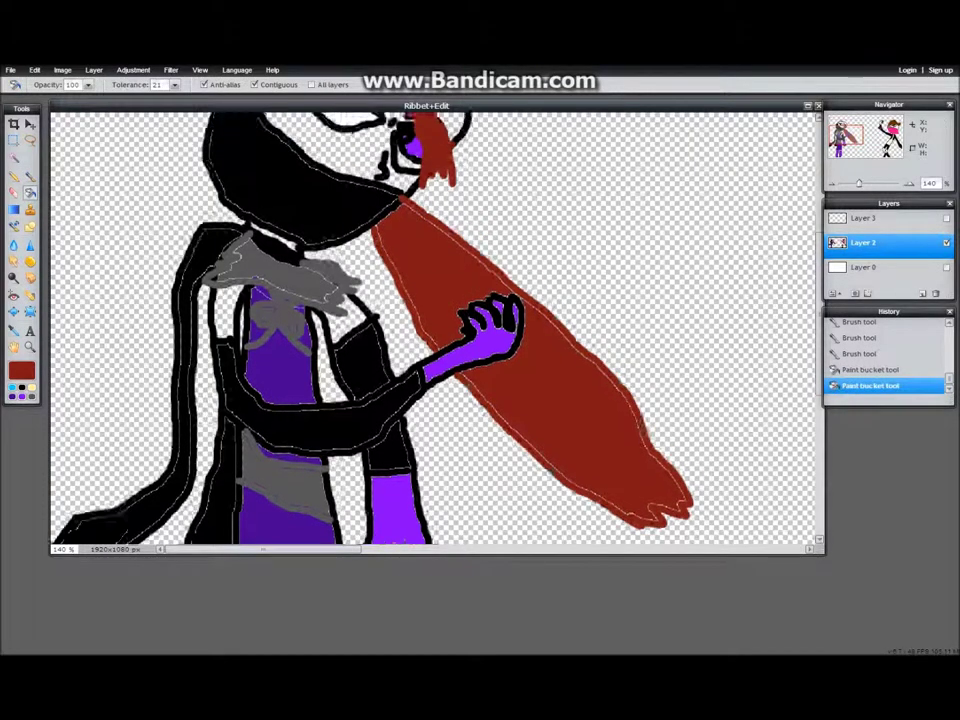
Step: Undo the last hair stroke, brush a dark red lock beside the left-hand figure's mask and fill the top of the head
scroll(435, 330, up, 3)
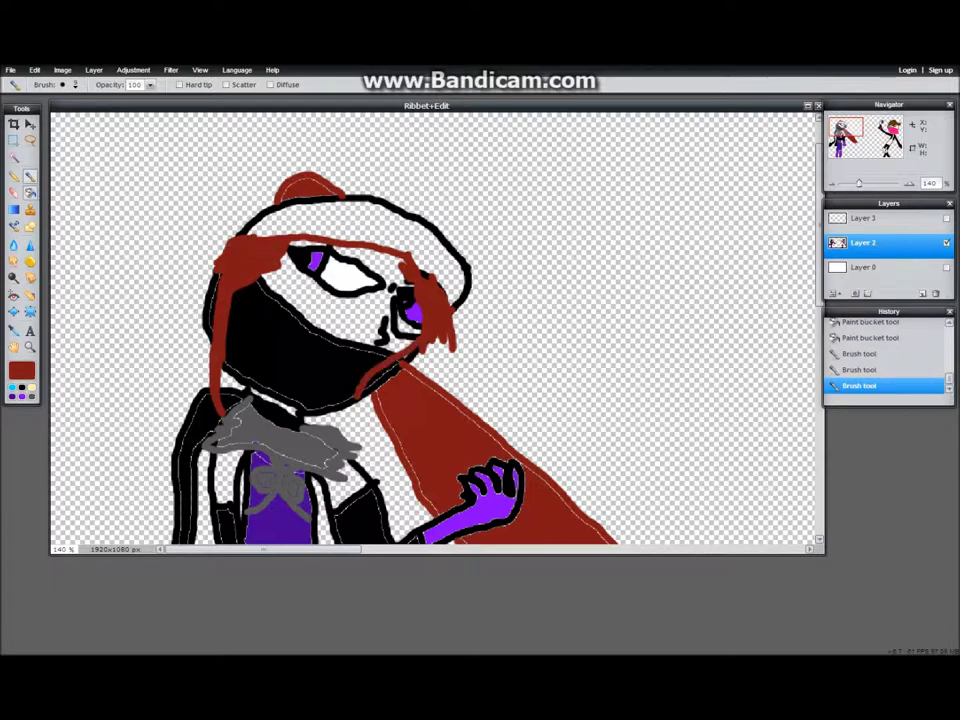
key(ctrl+z)
drag(422, 348, 375, 436)
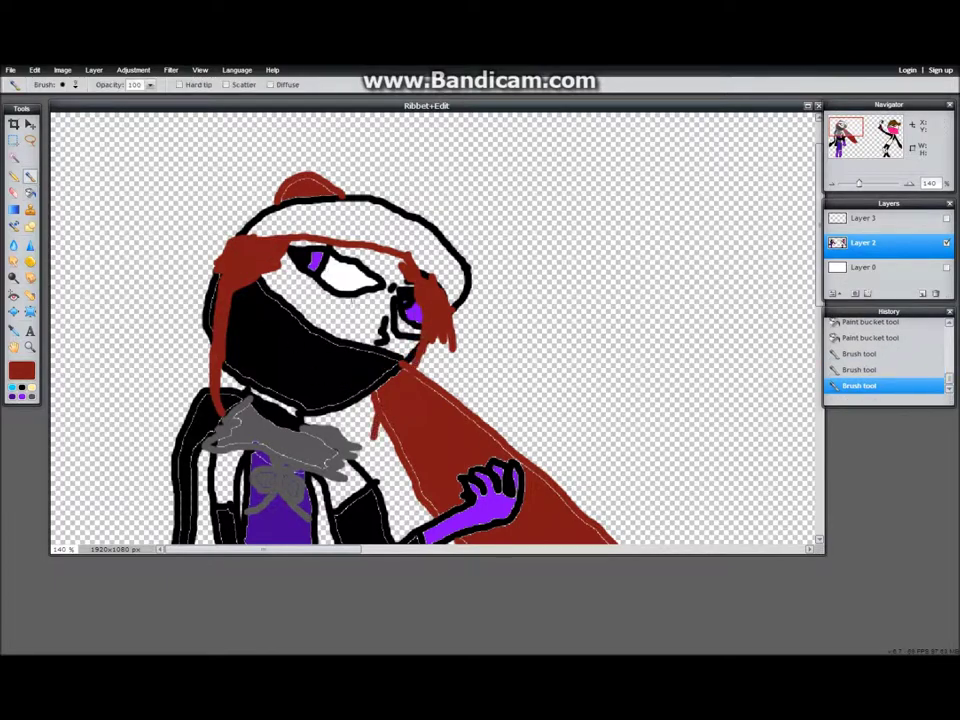
key(ctrl+minus)
key(g)
click(370, 255)
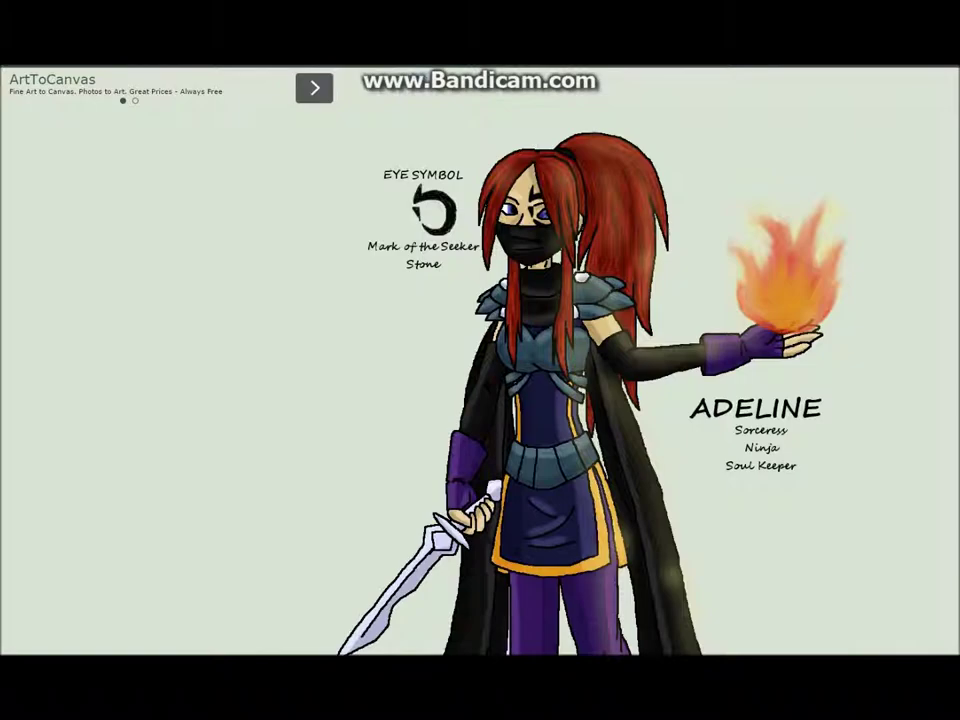
Step: Check the reference picture, sample the right-hand figure's cream skin tone and fill the left-hand figure's face and bare shoulder with it
scroll(480, 360, down, 3)
scroll(480, 360, up, 3)
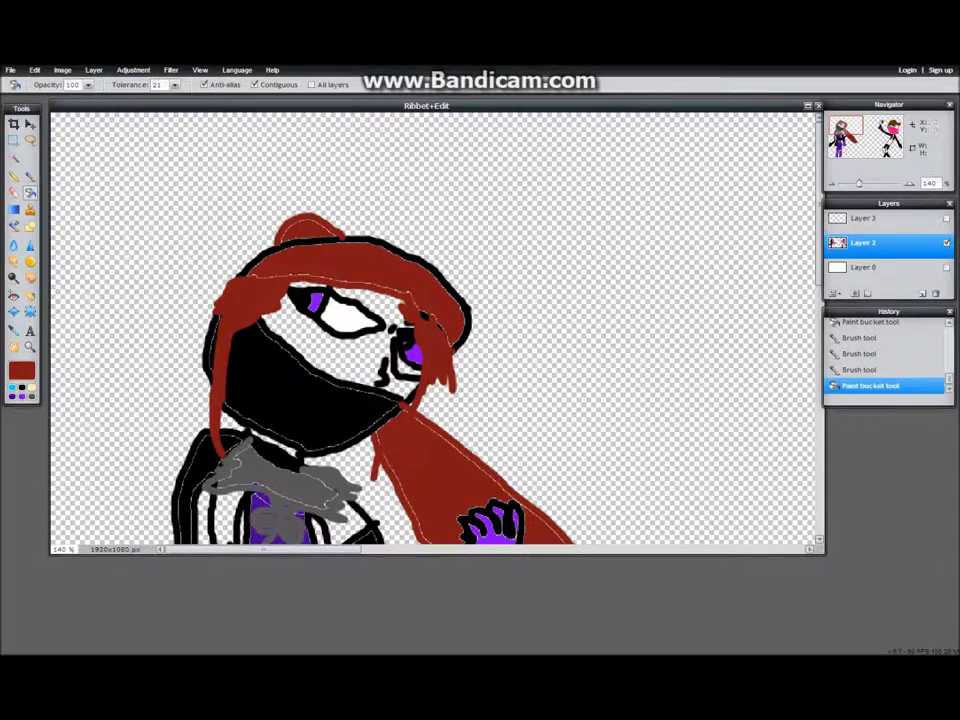
mouse_move(846, 126)
mouse_down()
mouse_move(886, 129)
mouse_move(845, 128)
mouse_up()
click(14, 330)
click(716, 315)
click(30, 193)
click(318, 263)
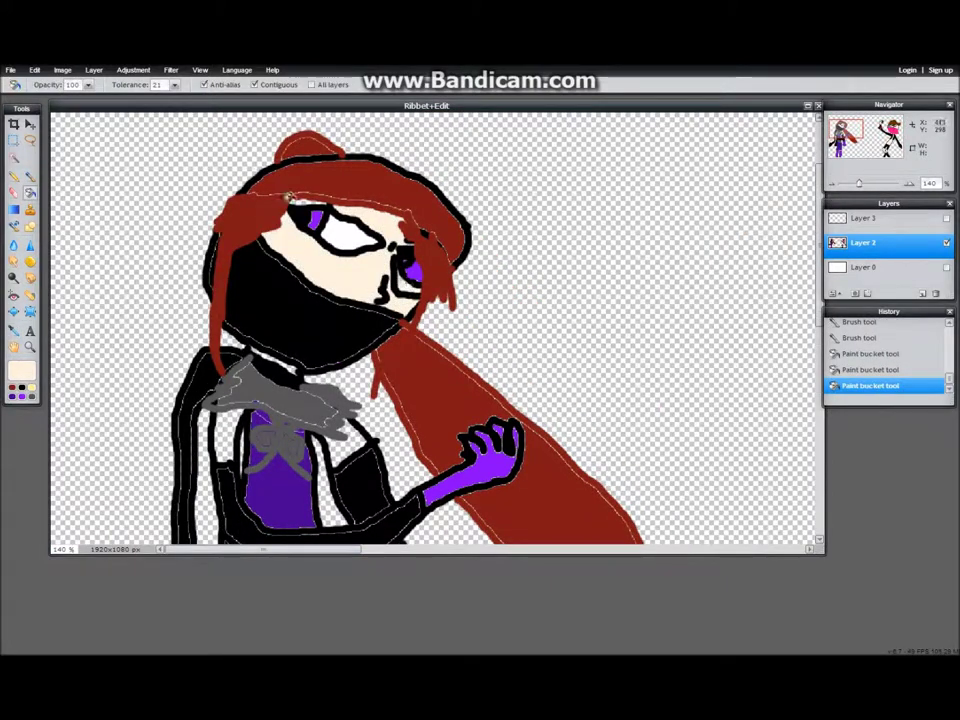
click(340, 445)
Step: Sample the pink of the right-hand figure's mask and spray a pink splatter around the raised hand on Layer 3
mouse_move(846, 130)
mouse_down()
mouse_move(846, 149)
mouse_move(846, 129)
mouse_up()
drag(859, 184, 849, 184)
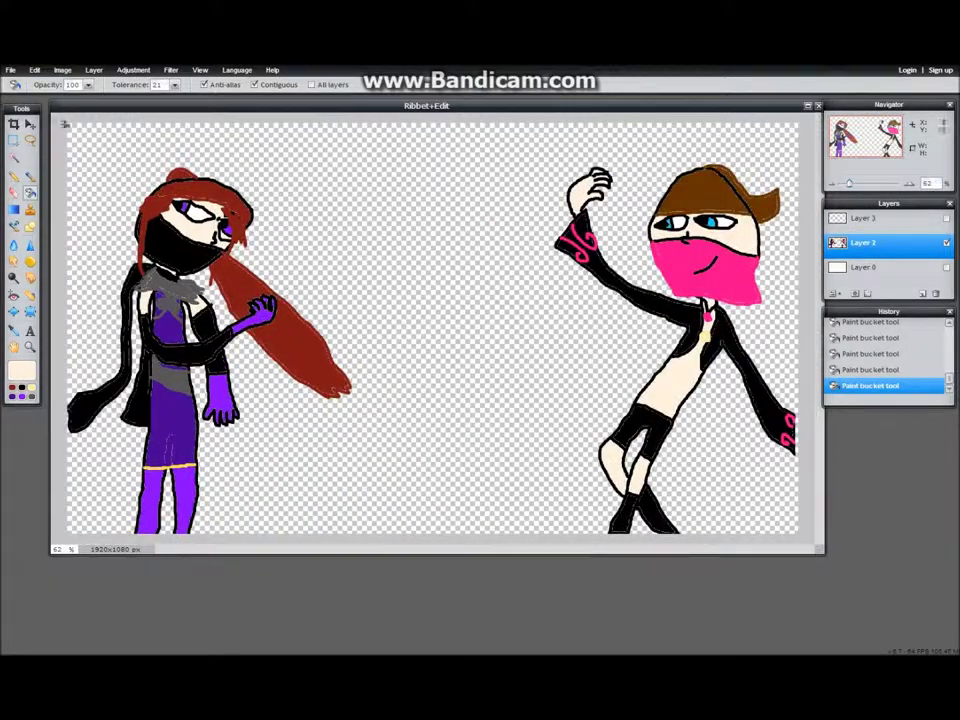
click(14, 330)
click(705, 270)
click(30, 176)
mouse_move(589, 200)
mouse_down()
mouse_move(599, 155)
mouse_move(654, 160)
mouse_move(594, 185)
mouse_move(568, 160)
mouse_up()
key(ctrl+z)
click(863, 218)
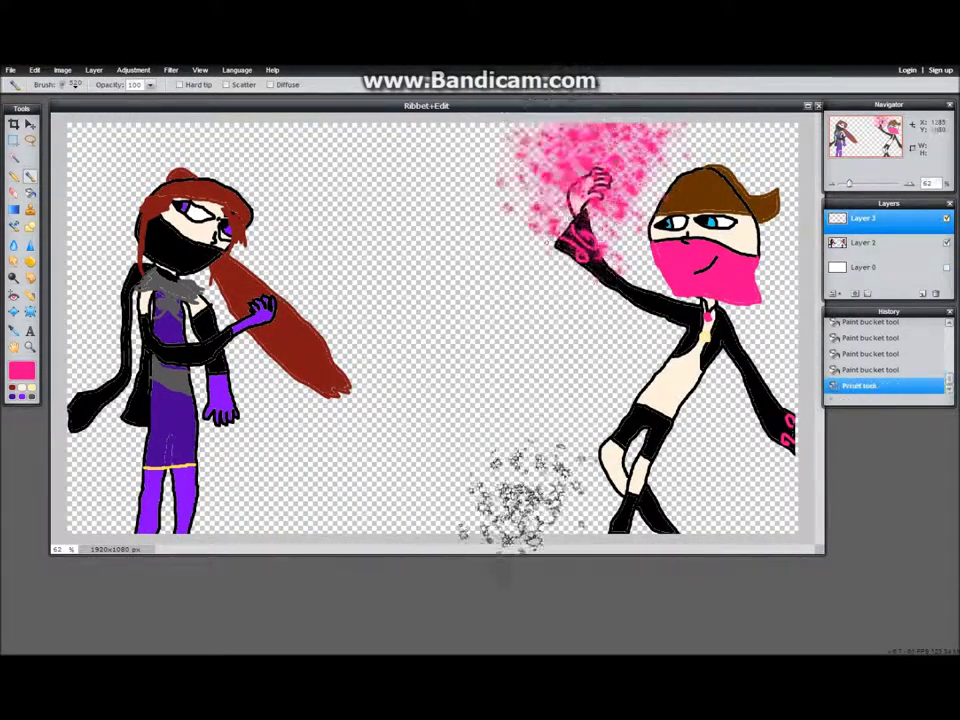
Step: Try the 561 splatter brush in pink over the right-hand figure's chest, then undo it
click(75, 85)
click(86, 231)
click(311, 178)
click(545, 387)
click(258, 204)
click(258, 231)
click(712, 348)
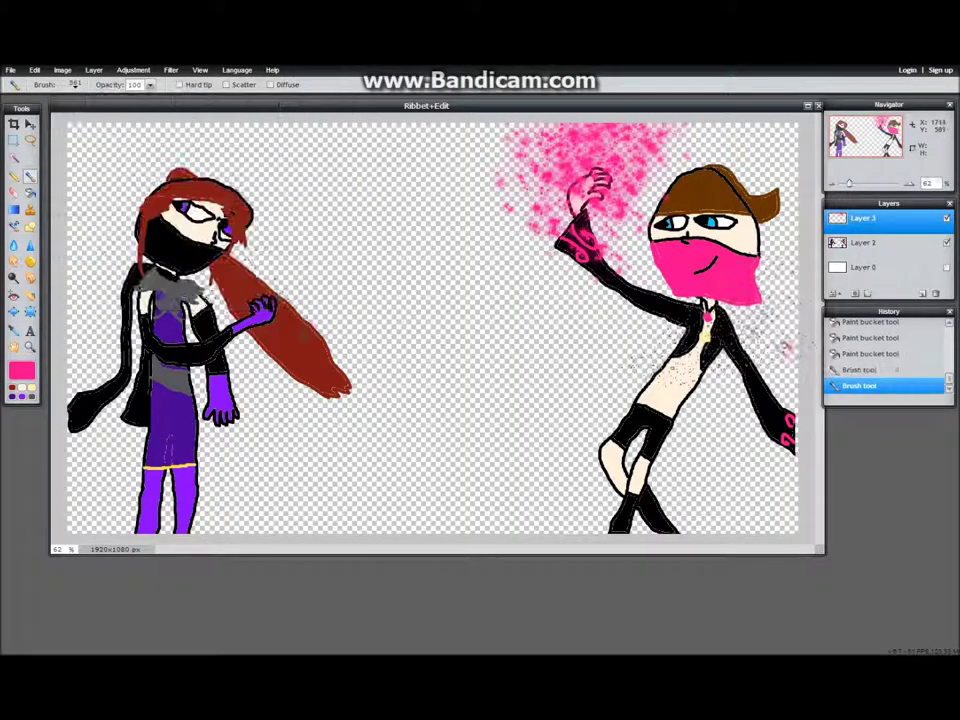
key(ctrl+z)
Step: Select the 258 brush and stamp a pink burst over the right-hand figure's necklace
click(65, 84)
click(172, 262)
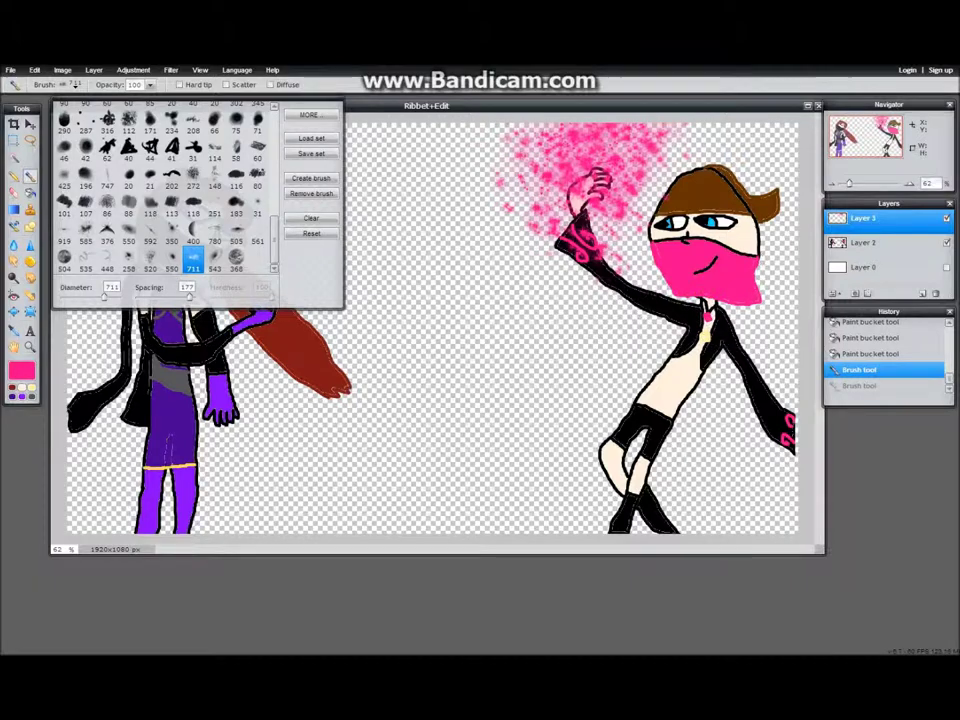
click(700, 318)
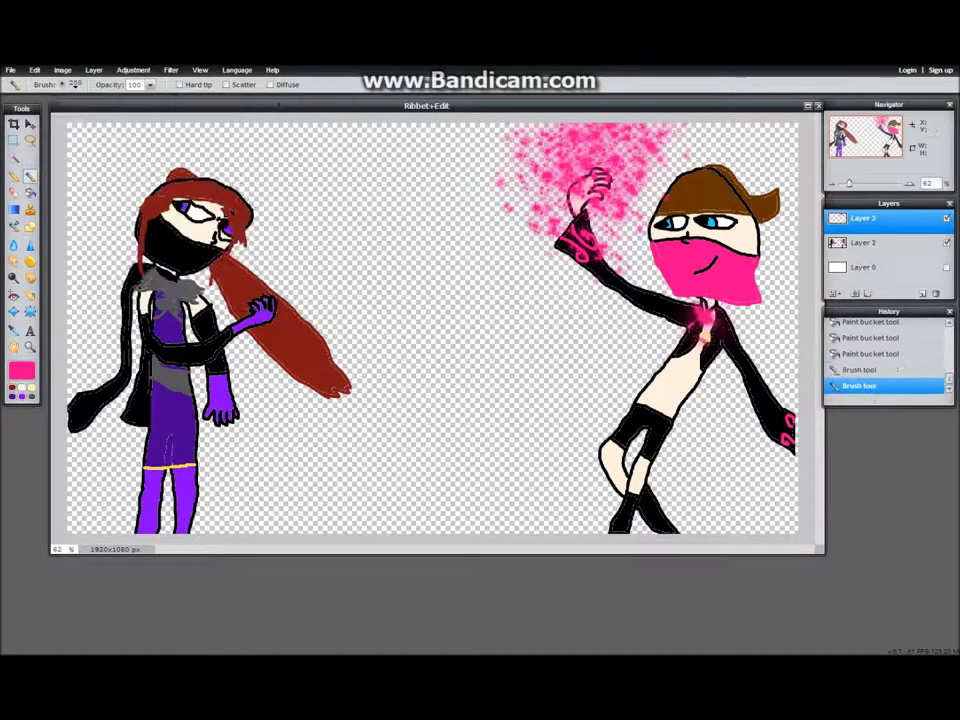
Step: Set the colour to orange ffaa00 and load the Fire and smoke brush set from the Nature category
click(22, 370)
click(447, 149)
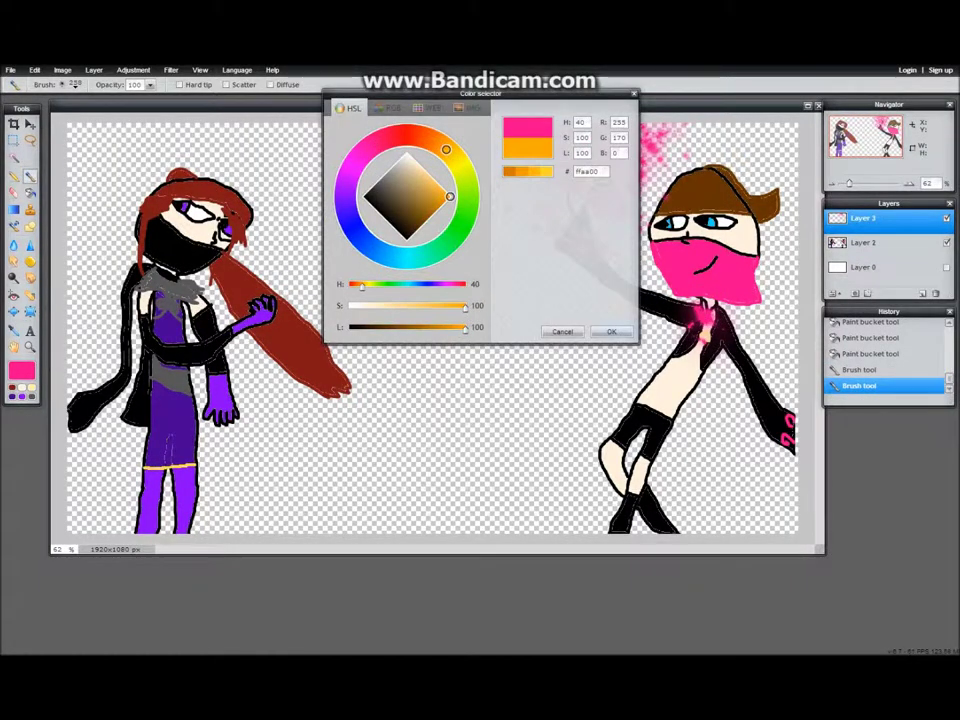
click(611, 332)
click(74, 85)
click(311, 115)
click(417, 110)
click(362, 141)
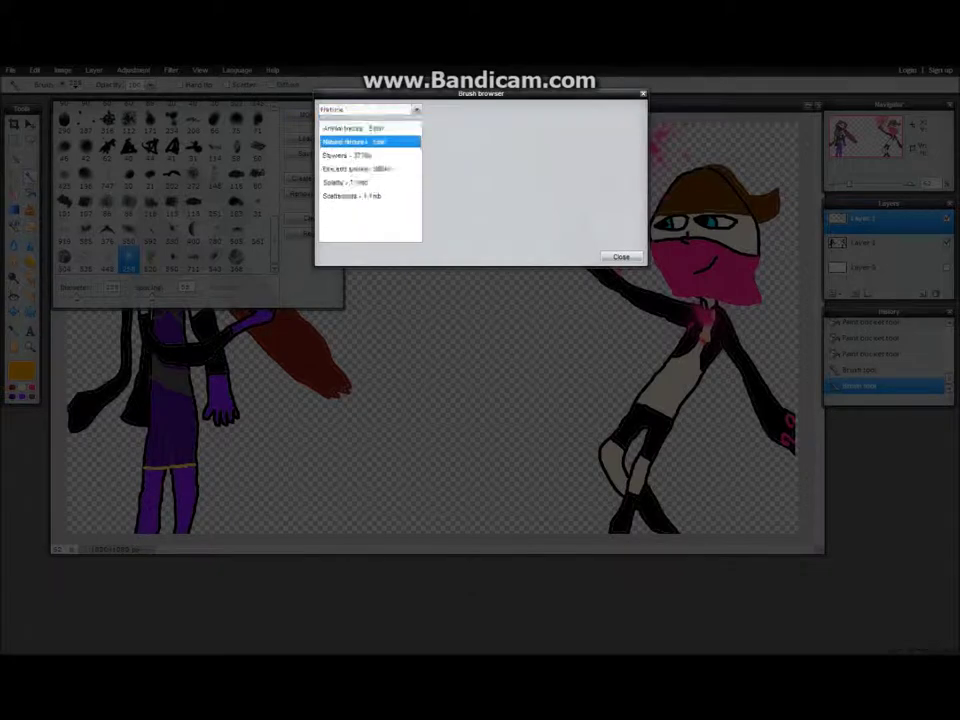
click(362, 169)
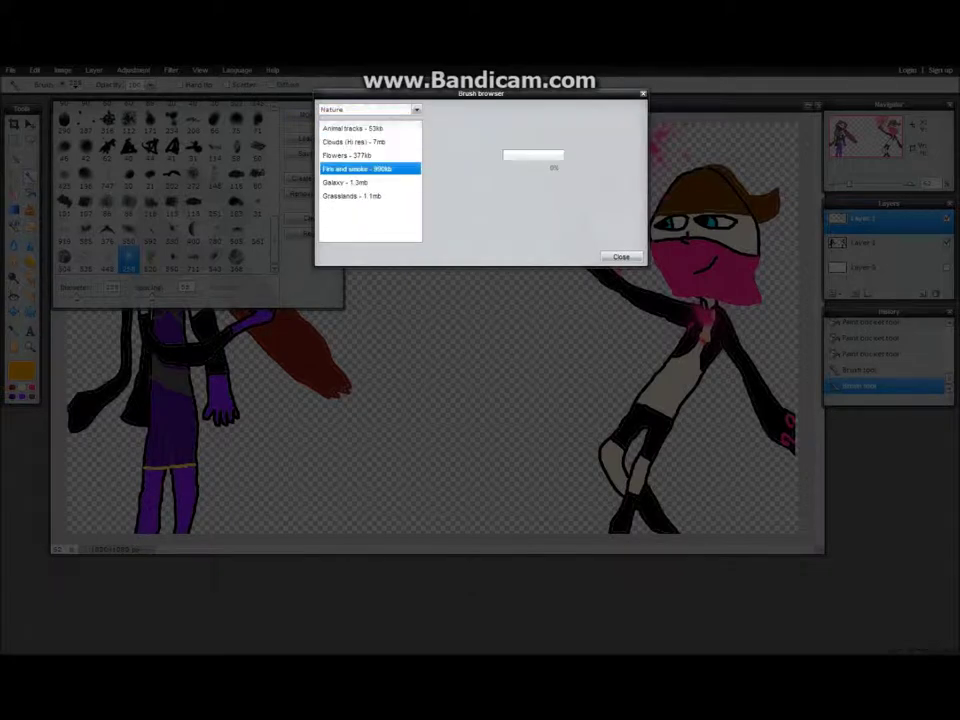
click(572, 257)
Step: Try the 474, 406 and 301 fire brushes in orange above the left-hand figure's raised hand
drag(274, 242, 274, 262)
click(258, 231)
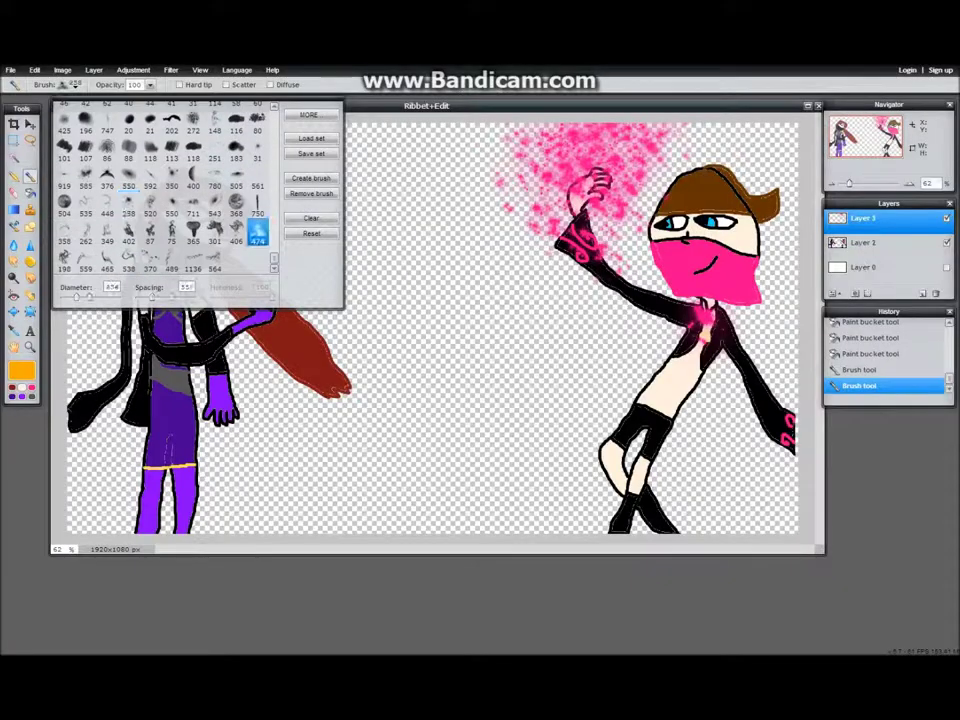
click(259, 255)
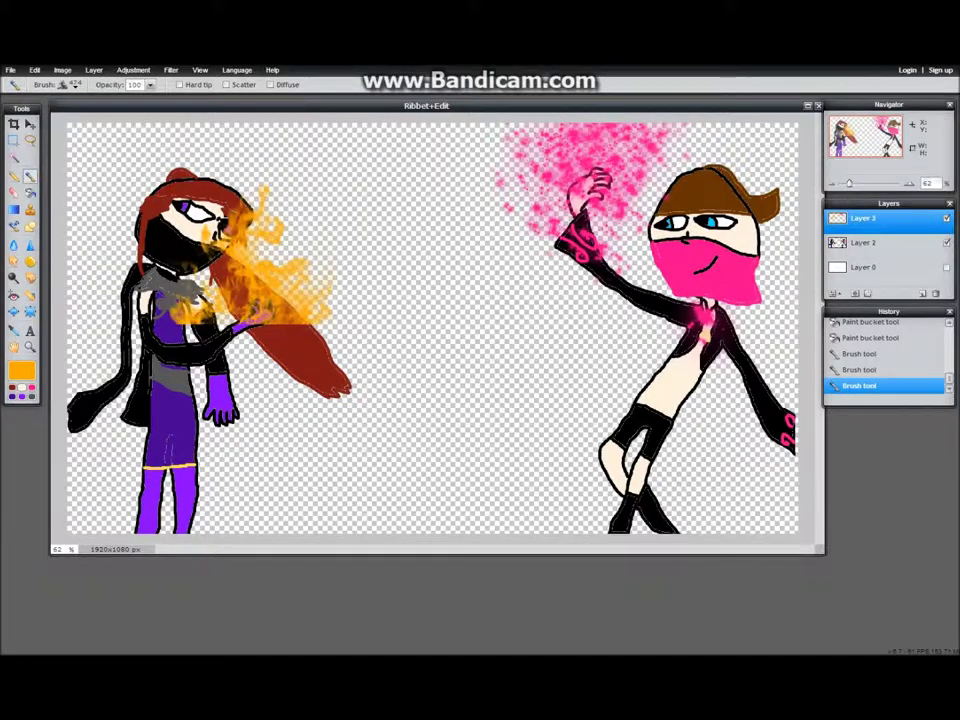
key(ctrl+z)
click(74, 85)
click(230, 230)
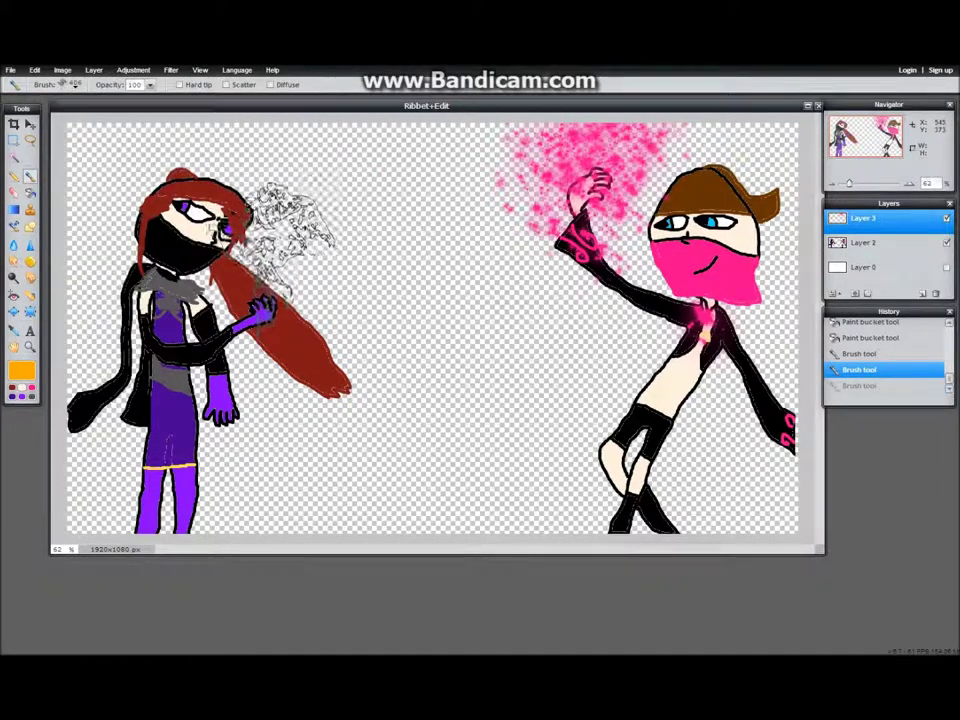
click(268, 246)
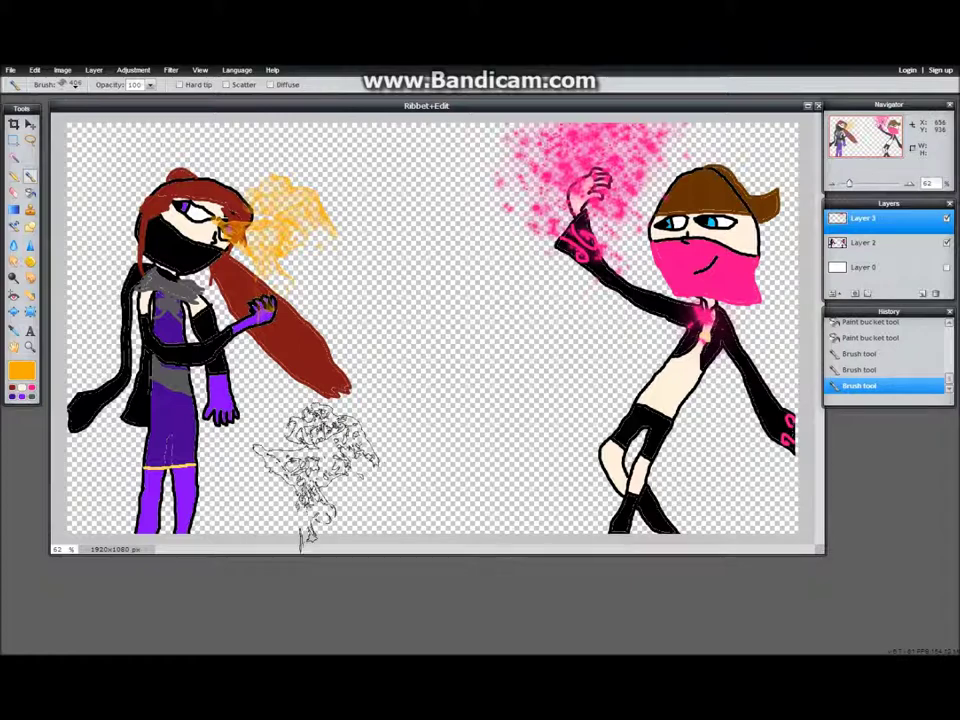
click(65, 84)
click(216, 236)
click(258, 273)
Step: Select the 402 fire brush, undo the last flame and stamp an orange flame above the left-hand figure's raised hand
click(74, 85)
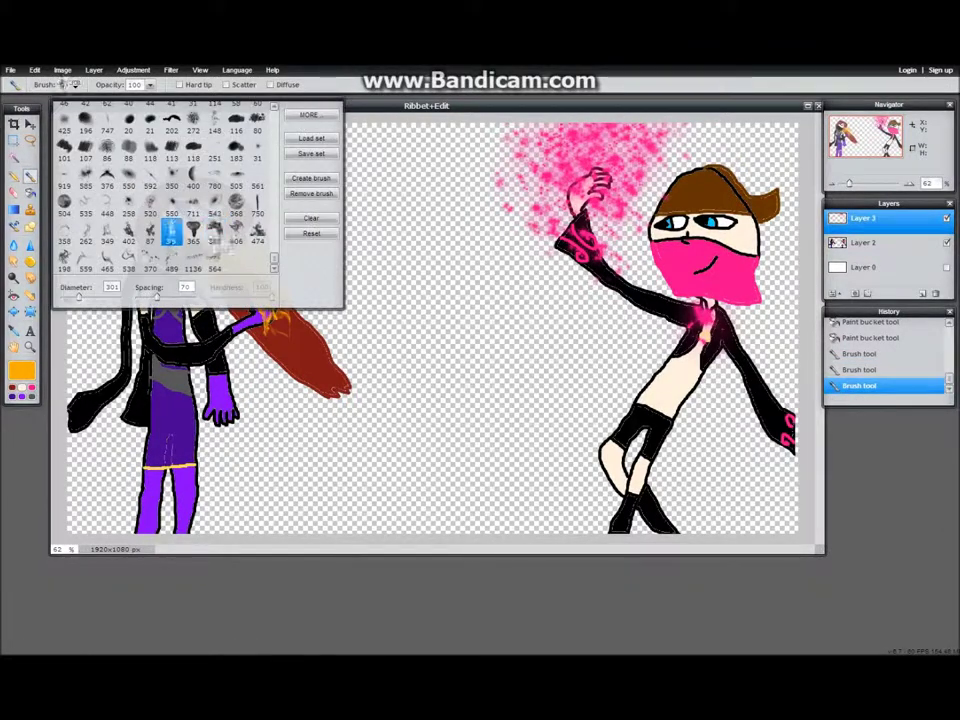
click(128, 233)
click(453, 269)
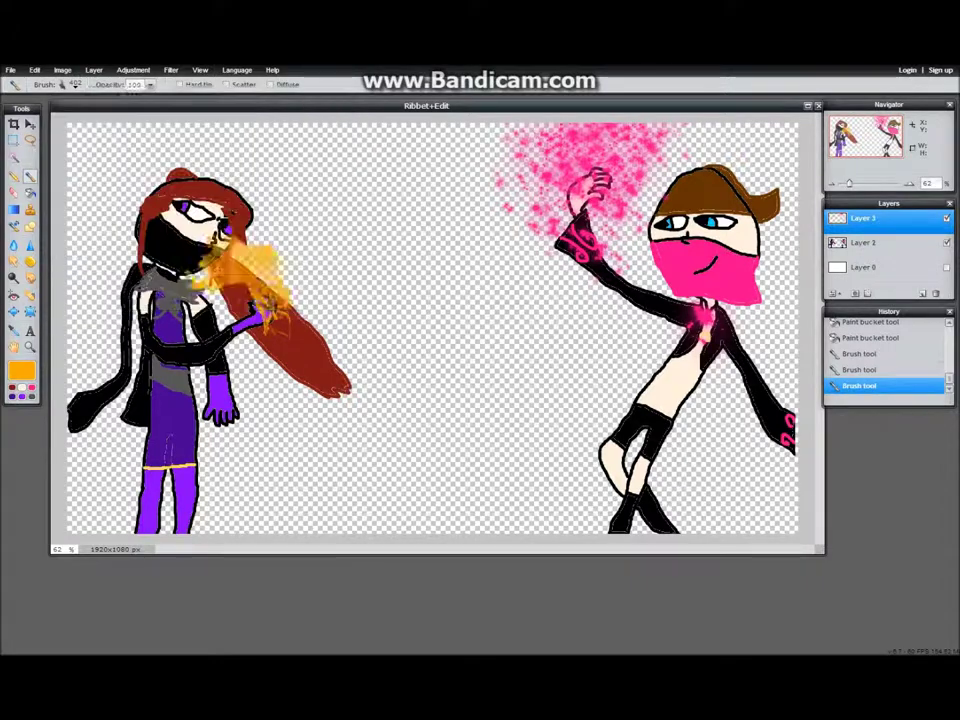
key(ctrl+z)
click(239, 261)
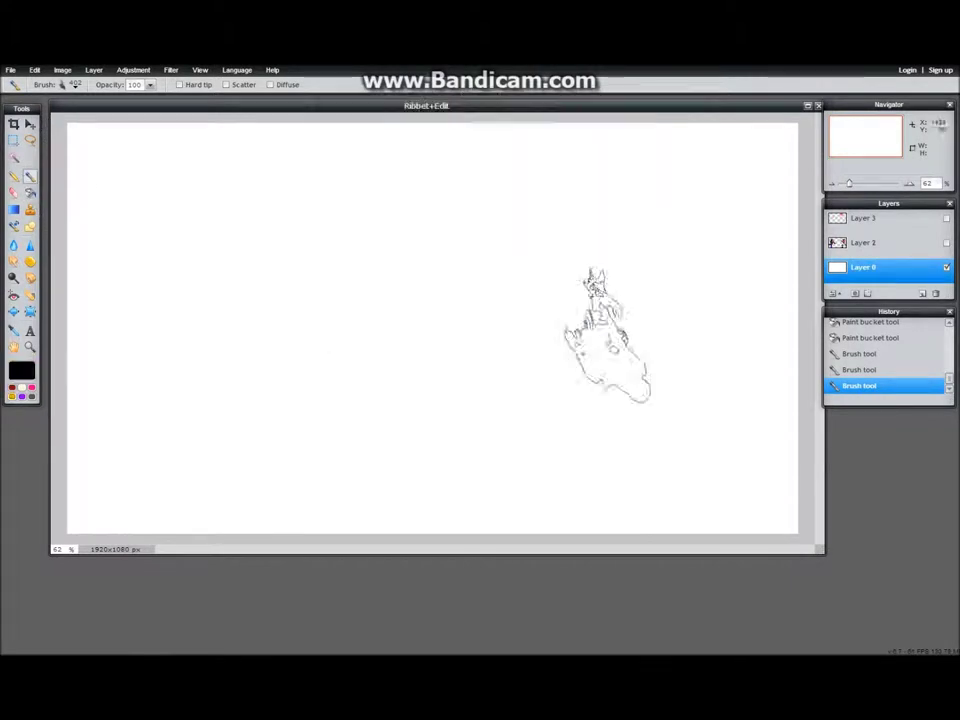
Step: Select the square 25-pixel brush and paint a black vertical dividing line down the middle of Layer 0
scroll(193, 190, up, 4)
click(193, 126)
mouse_move(438, 121)
mouse_down()
mouse_move(443, 163)
mouse_move(817, 490)
mouse_up()
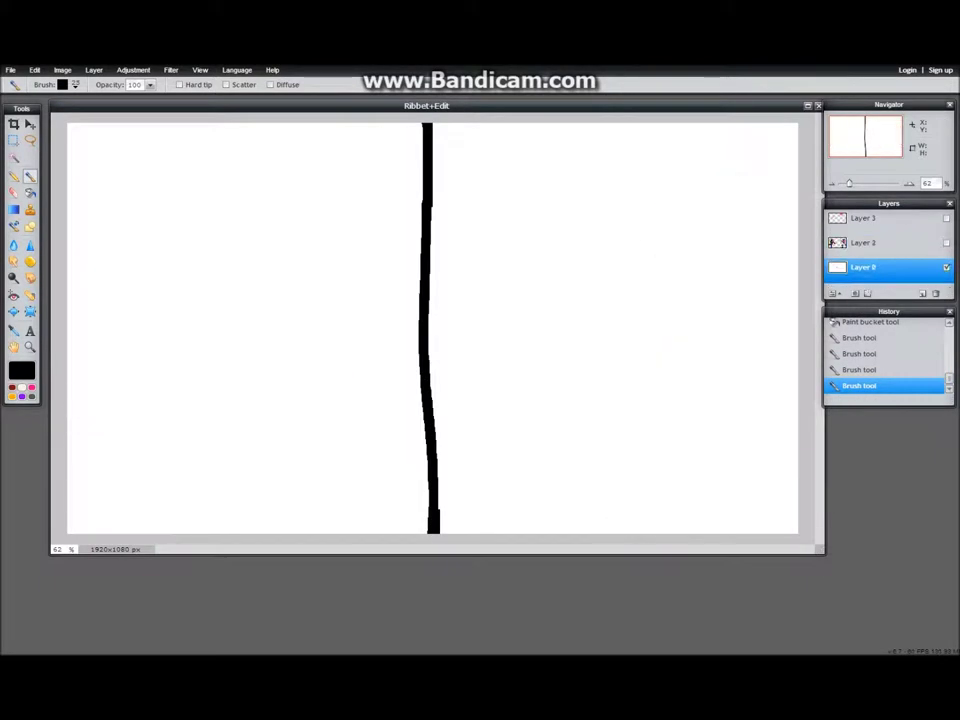
key(g)
click(624, 281)
key(ctrl+z)
key(i)
key(g)
scroll(497, 461, down, 1)
click(548, 349)
key(ctrl+z)
Step: Outline the right half of Layer 0 in black with a larger square brush and fill the enclosed area with black
key(b)
click(64, 85)
click(257, 126)
mouse_move(444, 163)
mouse_down()
mouse_move(663, 163)
mouse_move(500, 163)
mouse_up()
mouse_move(731, 172)
mouse_down()
mouse_move(739, 413)
mouse_move(729, 467)
mouse_move(735, 451)
mouse_move(654, 487)
mouse_move(704, 488)
mouse_move(694, 499)
mouse_move(447, 490)
mouse_up()
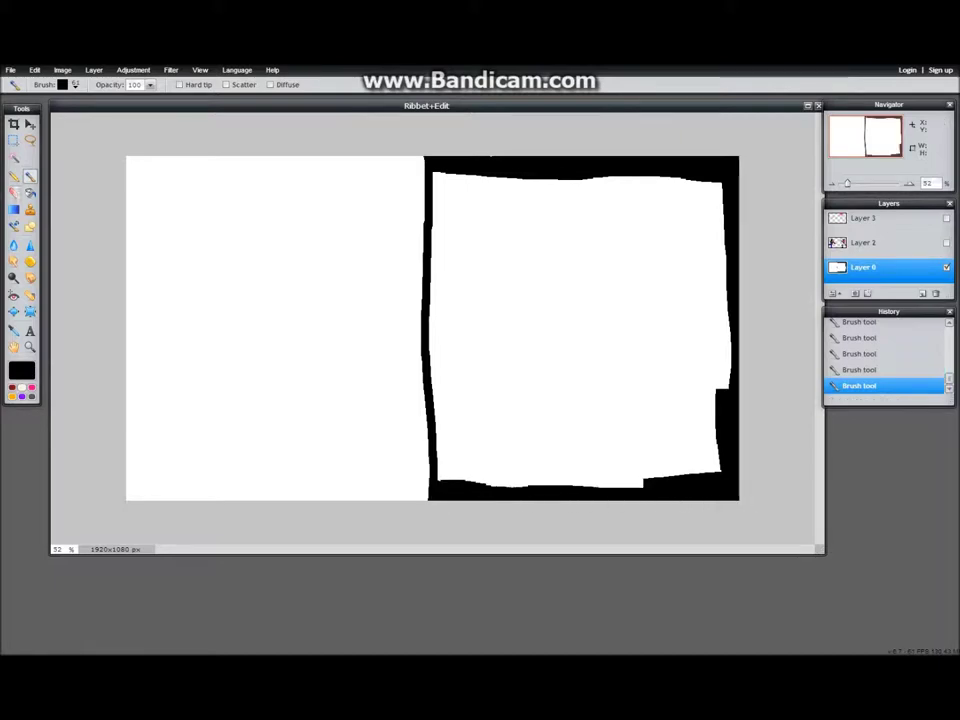
key(k)
click(669, 268)
Step: Paint purple 8400ff stars across the black right half of Layer 0 with the 561 star brush
key(b)
click(75, 84)
scroll(165, 190, down, 3)
click(253, 204)
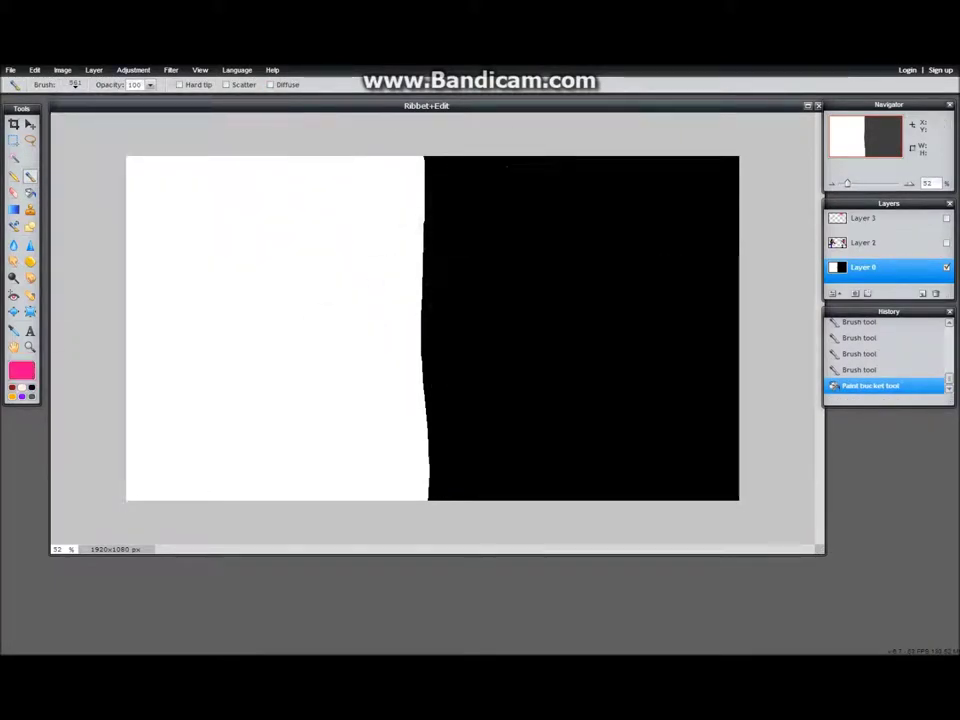
click(21, 370)
click(345, 196)
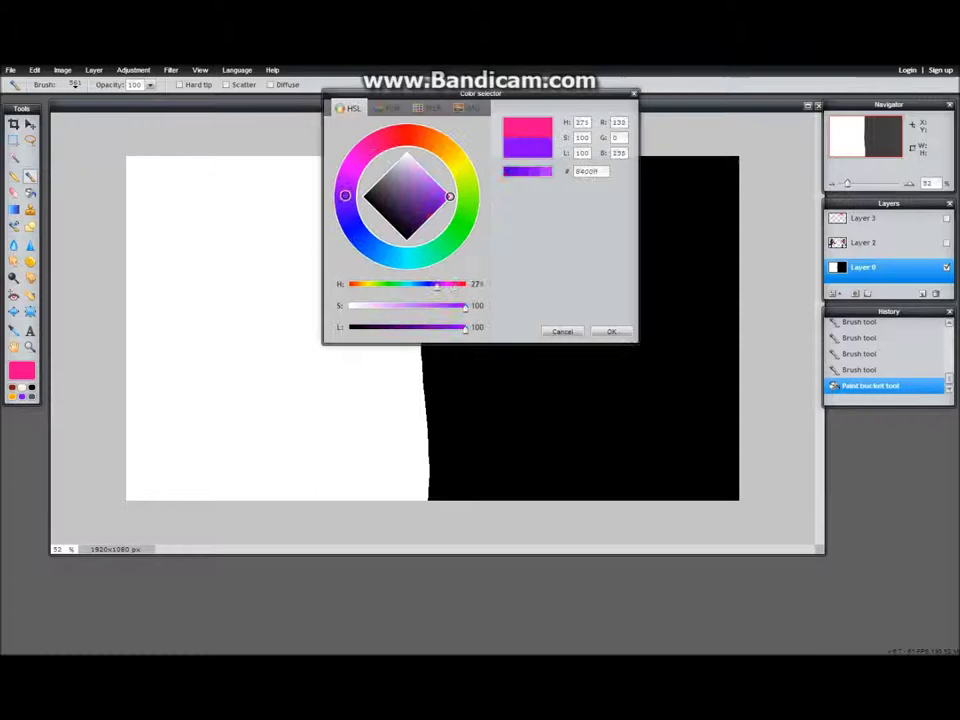
click(291, 269)
click(449, 197)
click(611, 331)
mouse_move(583, 178)
mouse_down()
mouse_move(743, 176)
mouse_move(751, 453)
mouse_move(572, 451)
mouse_move(636, 308)
mouse_move(613, 219)
mouse_move(699, 270)
mouse_up()
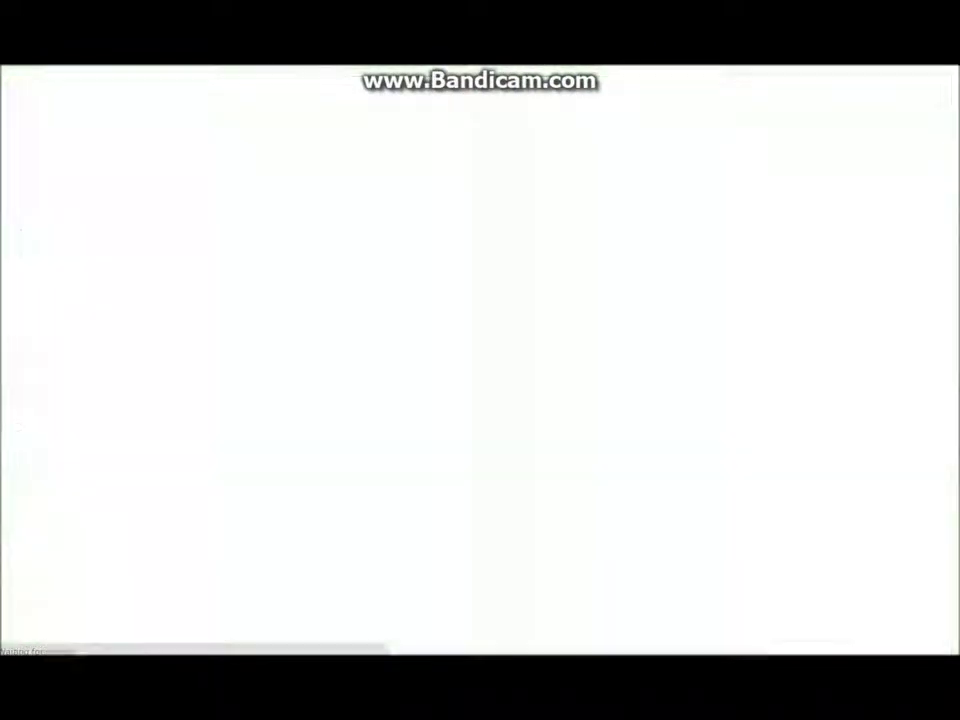
Step: Switch to DeviantArt and look through the artist's featured gallery for background ideas
scroll(480, 360, down, 3)
scroll(480, 360, up, 3)
scroll(480, 360, down, 3)
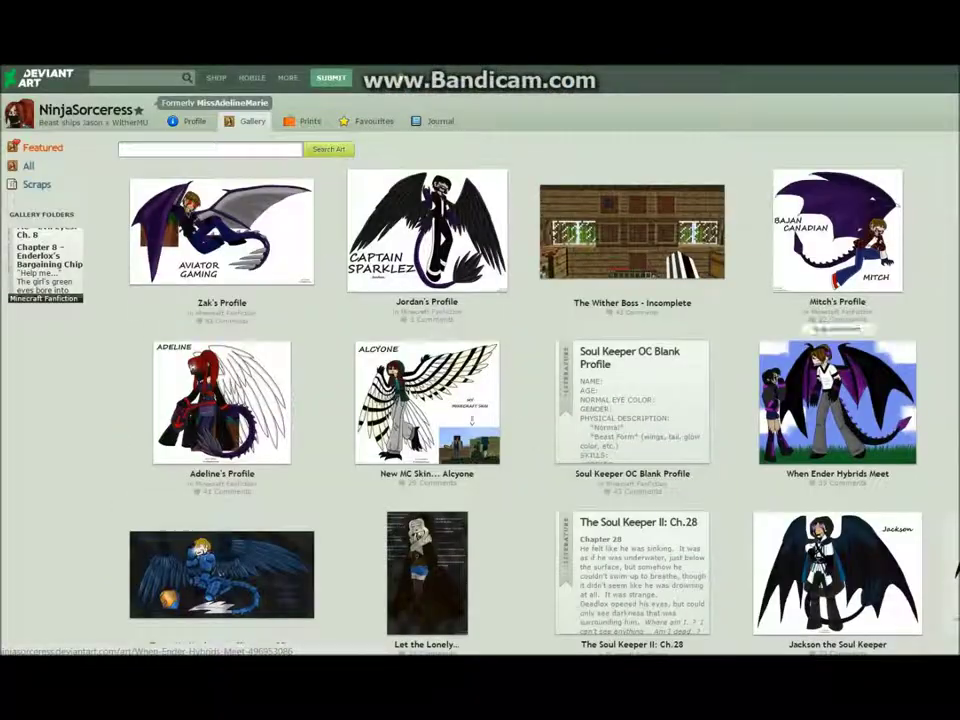
scroll(480, 360, down, 10)
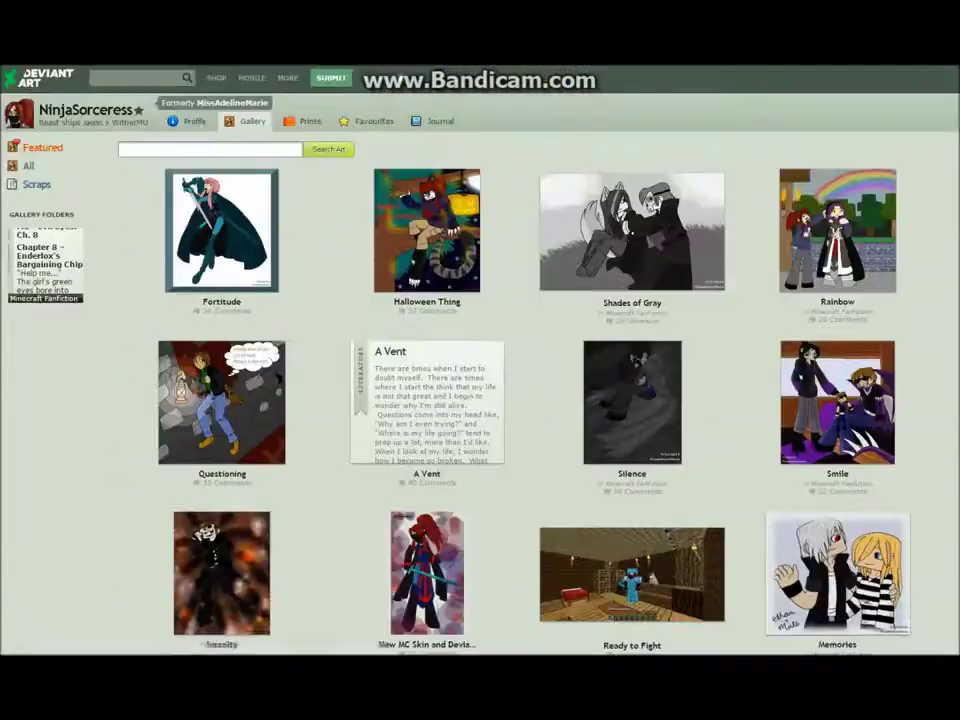
scroll(480, 360, down, 10)
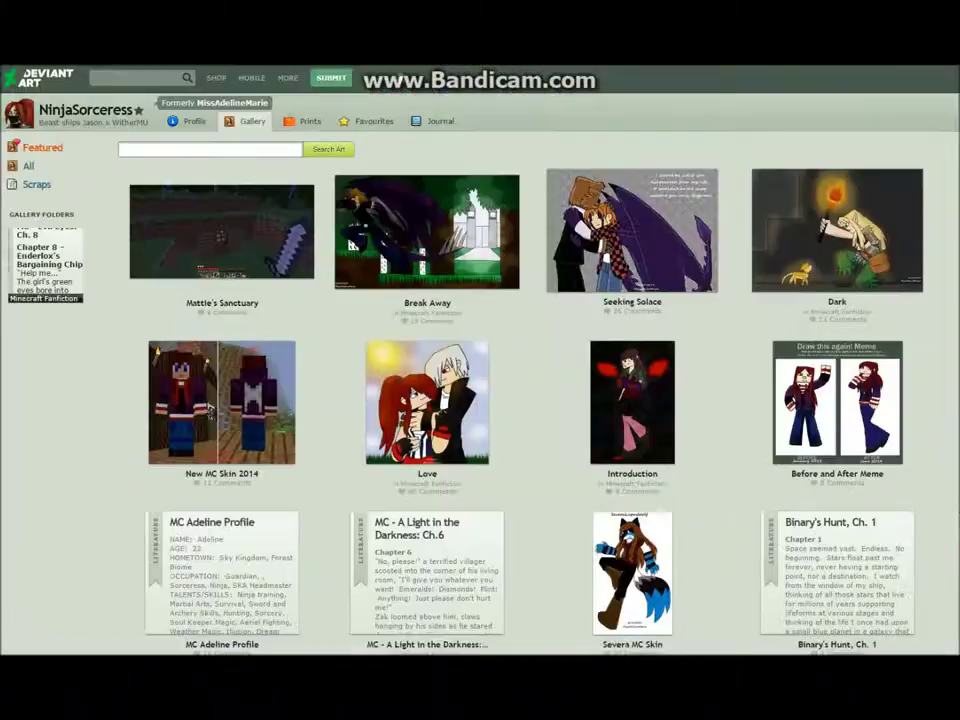
scroll(480, 360, down, 10)
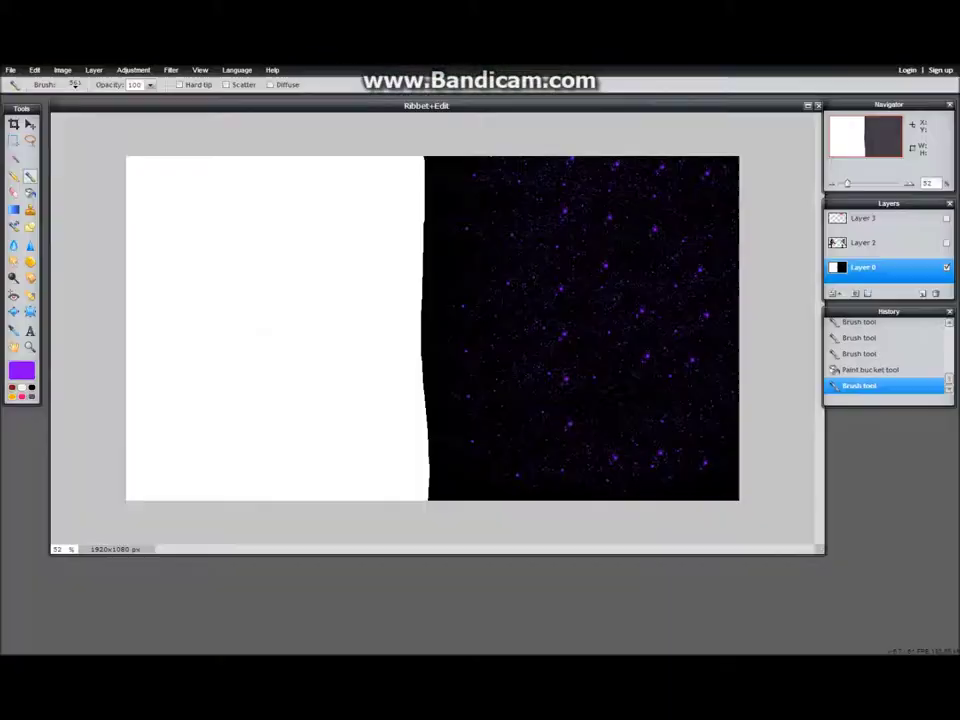
Step: Fill the white left half of Layer 0 with black and set the brush colour to light yellow
click(221, 272)
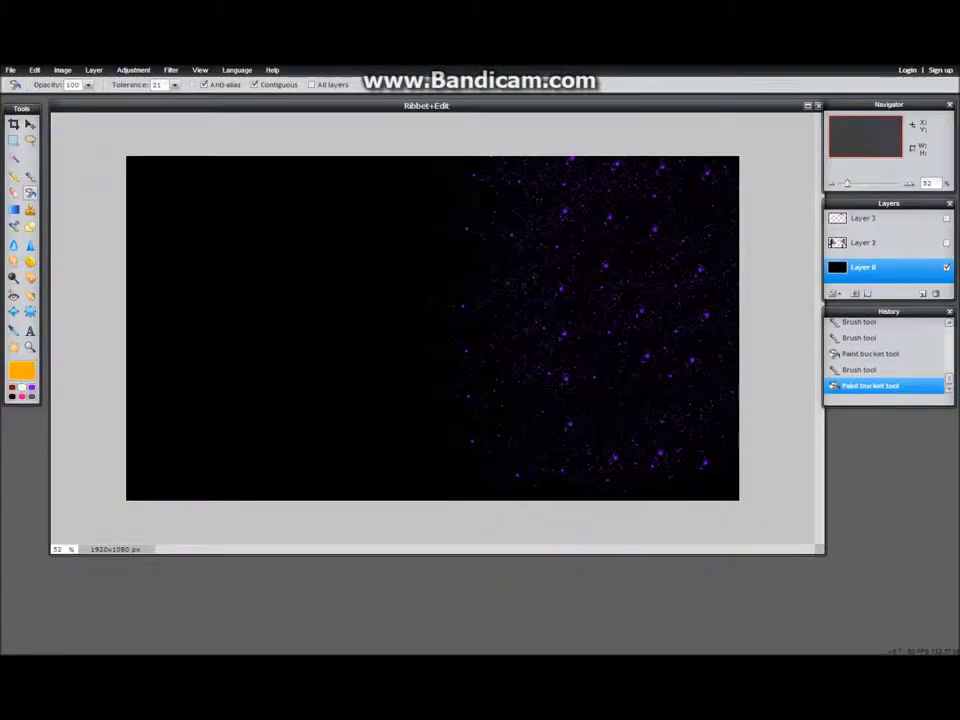
click(22, 371)
click(456, 159)
click(429, 176)
click(611, 331)
click(30, 177)
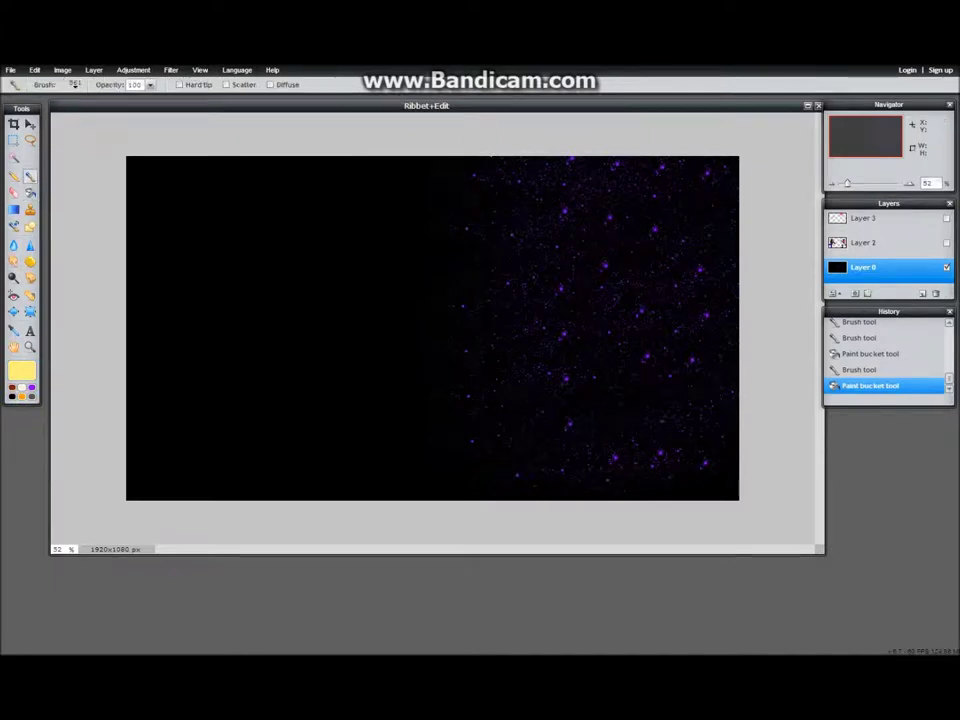
Step: Paint a glowing yellow sparkle spiral over the left half of Layer 0 with the 350 star brush, and show Layer 2
click(73, 84)
click(171, 182)
mouse_move(398, 178)
mouse_down()
mouse_move(308, 462)
mouse_move(296, 317)
mouse_up()
key(ctrl+z)
mouse_move(128, 167)
mouse_down()
mouse_move(250, 160)
mouse_move(378, 195)
mouse_move(335, 450)
mouse_move(205, 365)
mouse_move(295, 250)
mouse_move(293, 328)
mouse_up()
click(946, 243)
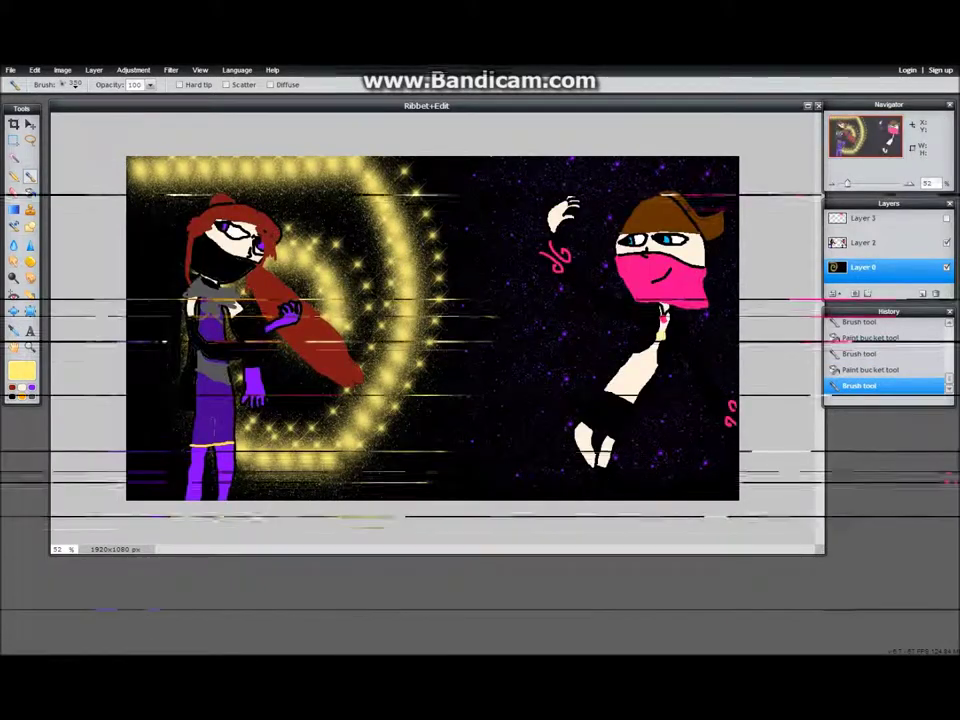